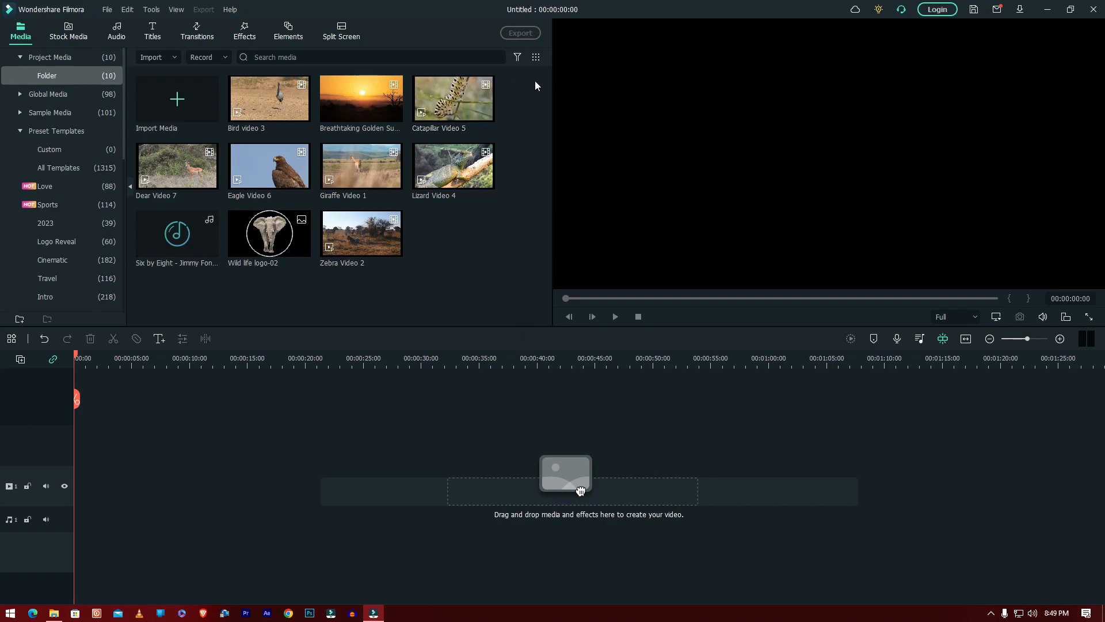
Step: Set the height of the timeline tracks to Big
{"action": "left_click_drag", "start_coordinate": [535, 81], "coordinate": [151, 269]}
{"action": "left_click", "coordinate": [500, 249]}
{"action": "left_click", "coordinate": [20, 359]}
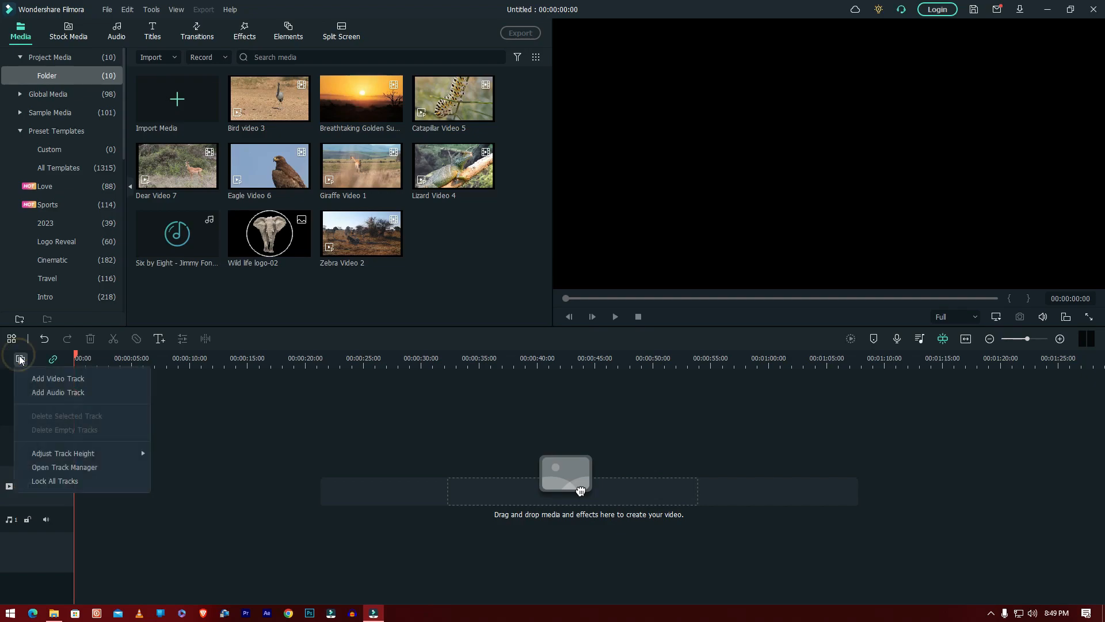
{"action": "mouse_move", "coordinate": [49, 457]}
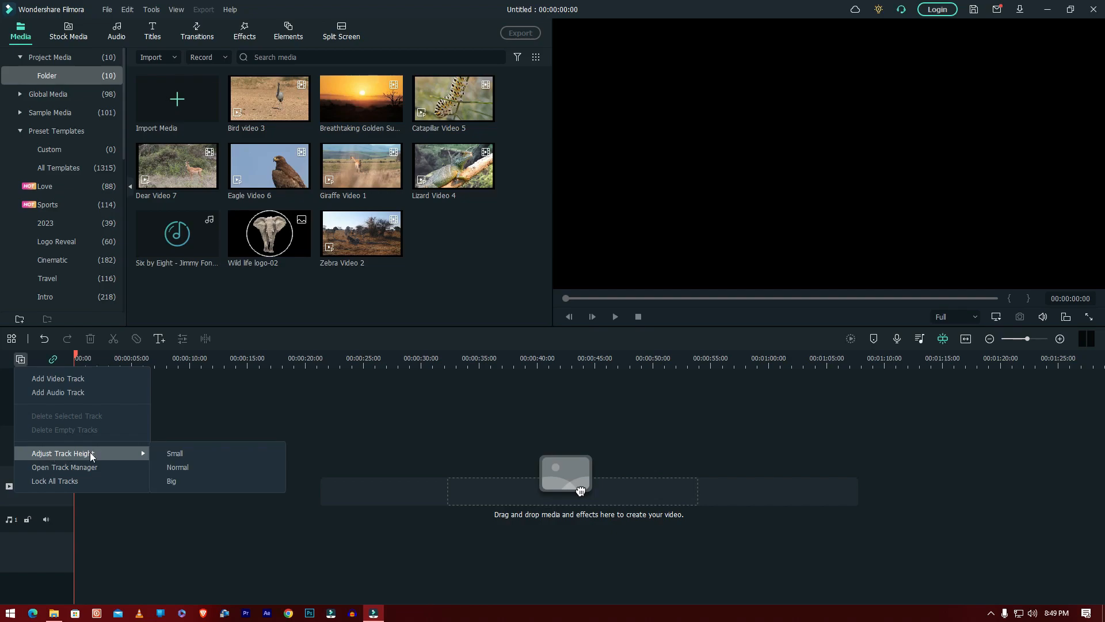
{"action": "left_click", "coordinate": [175, 482]}
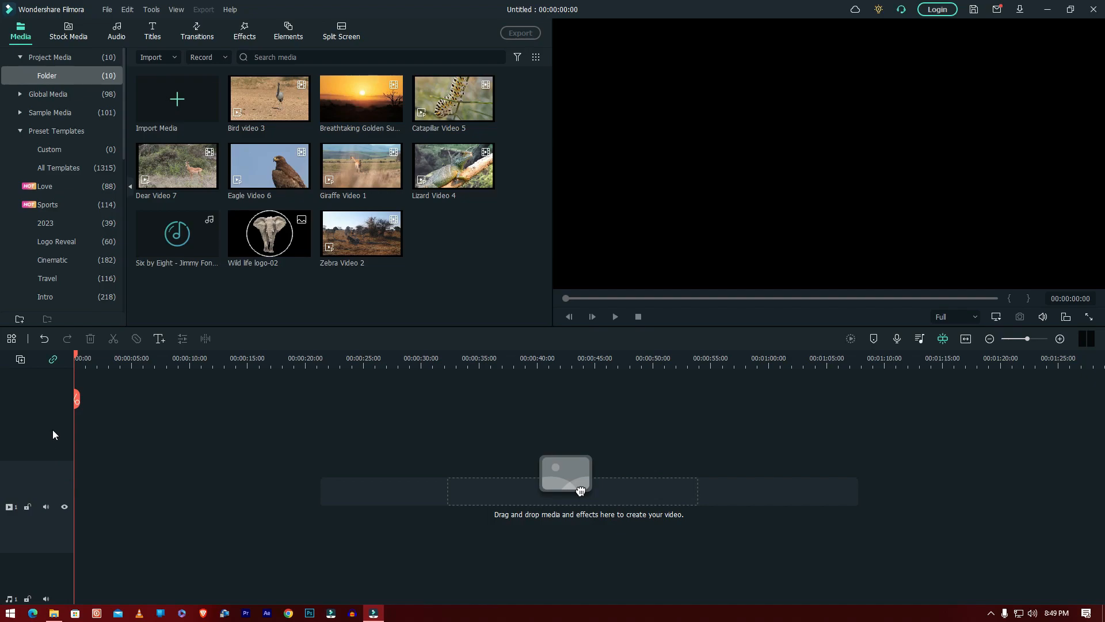
{"action": "scroll", "coordinate": [53, 430], "scroll_direction": "down", "scroll_amount": 1}
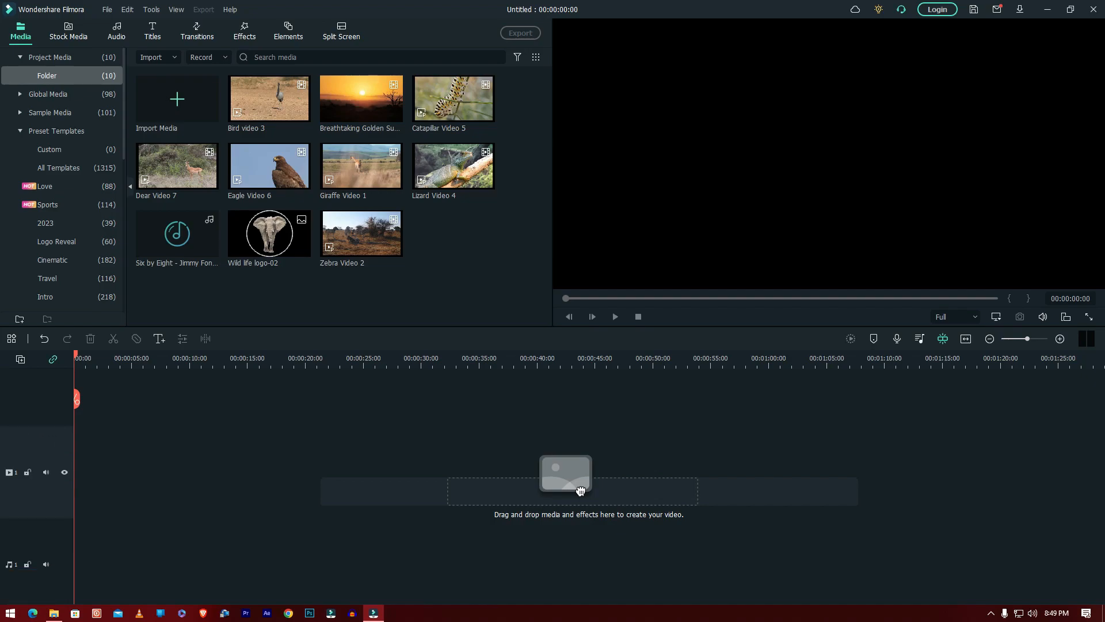
{"action": "scroll", "coordinate": [38, 465], "scroll_direction": "down", "scroll_amount": 3}
{"action": "scroll", "coordinate": [39, 465], "scroll_direction": "up", "scroll_amount": 4}
{"action": "scroll", "coordinate": [39, 465], "scroll_direction": "down", "scroll_amount": 3}
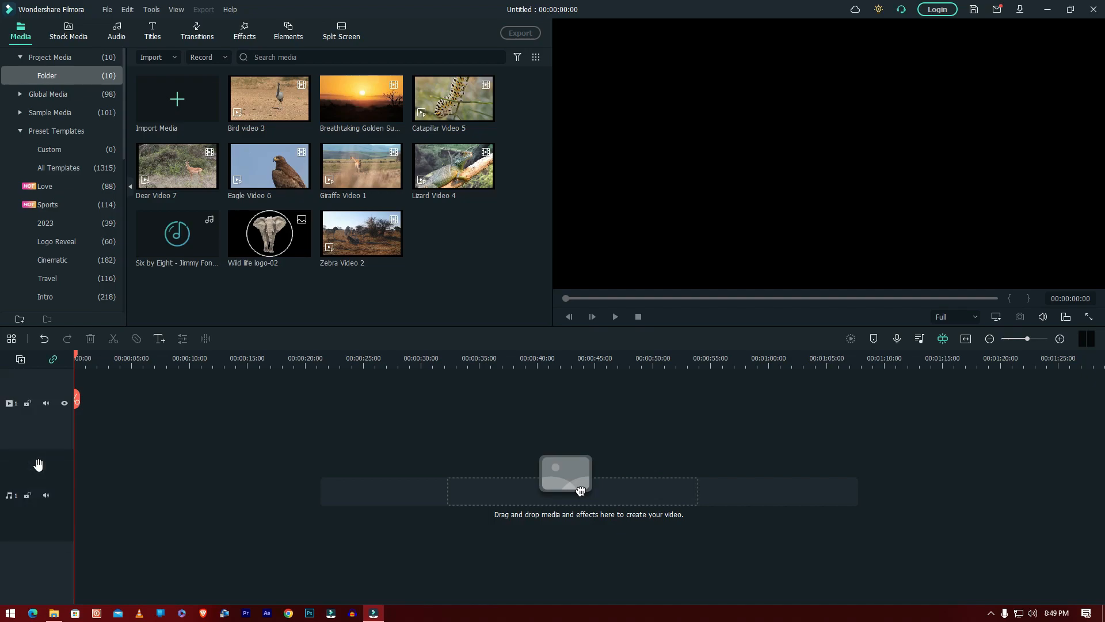
{"action": "scroll", "coordinate": [38, 465], "scroll_direction": "up", "scroll_amount": 1}
{"action": "scroll", "coordinate": [38, 465], "scroll_direction": "up", "scroll_amount": 1}
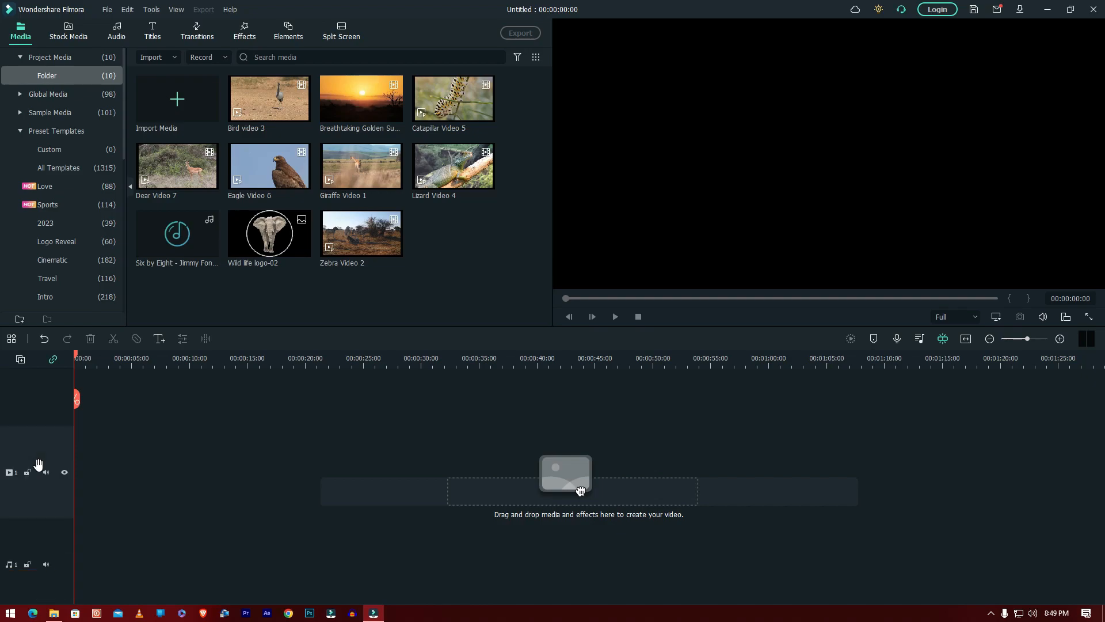
{"action": "scroll", "coordinate": [38, 465], "scroll_direction": "down", "scroll_amount": 3}
{"action": "scroll", "coordinate": [38, 465], "scroll_direction": "up", "scroll_amount": 1}
{"action": "scroll", "coordinate": [38, 465], "scroll_direction": "up", "scroll_amount": 2}
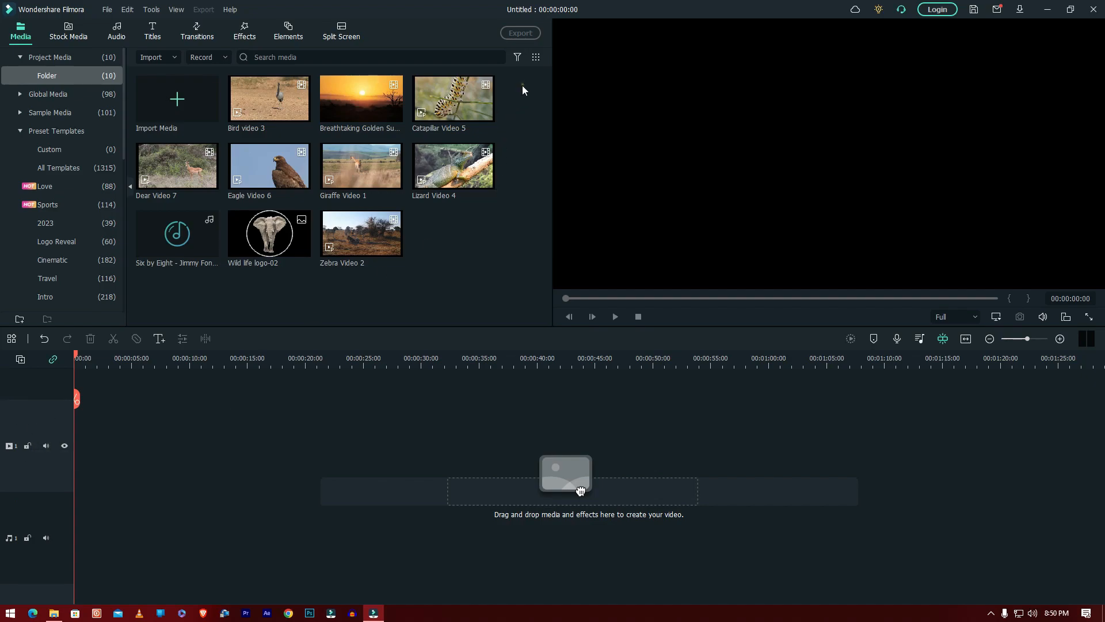
Step: Place the seven video clips from the first two rows of the project media on video track 1, leaving them deselected
{"action": "left_click_drag", "start_coordinate": [522, 89], "coordinate": [190, 173]}
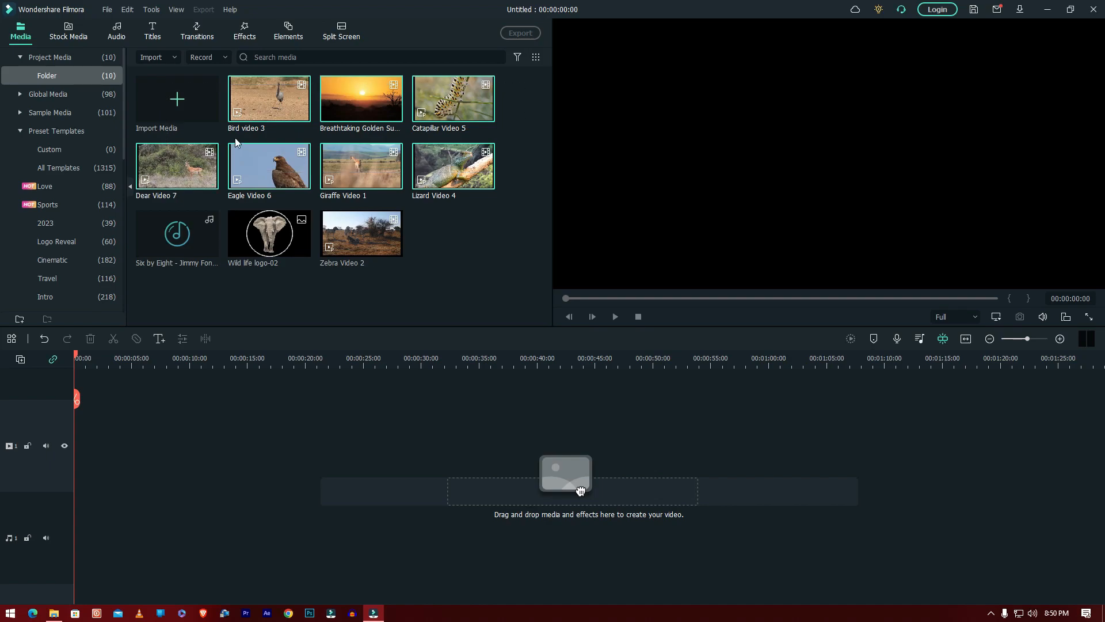
{"action": "left_click_drag", "start_coordinate": [235, 142], "coordinate": [75, 451]}
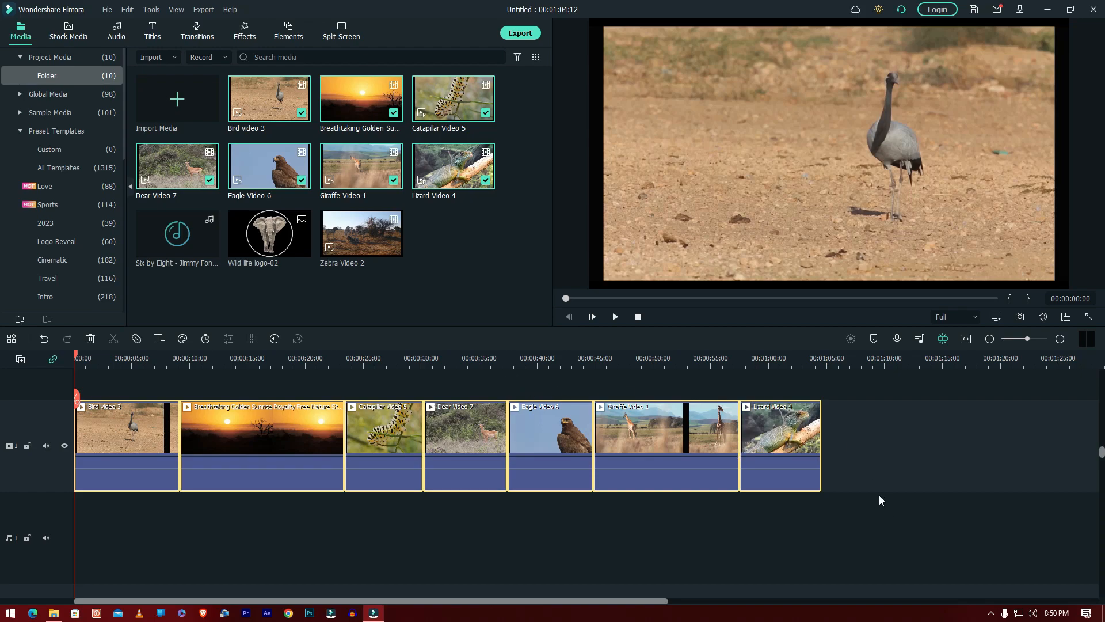
{"action": "scroll", "coordinate": [879, 495], "scroll_direction": "up", "scroll_amount": 1}
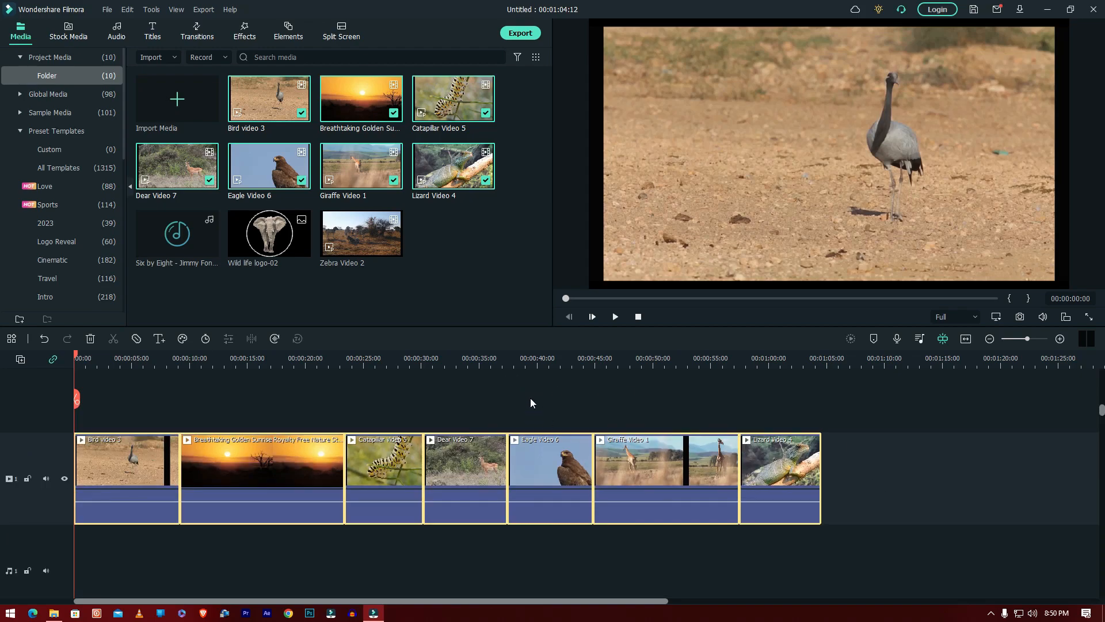
{"action": "left_click", "coordinate": [407, 360]}
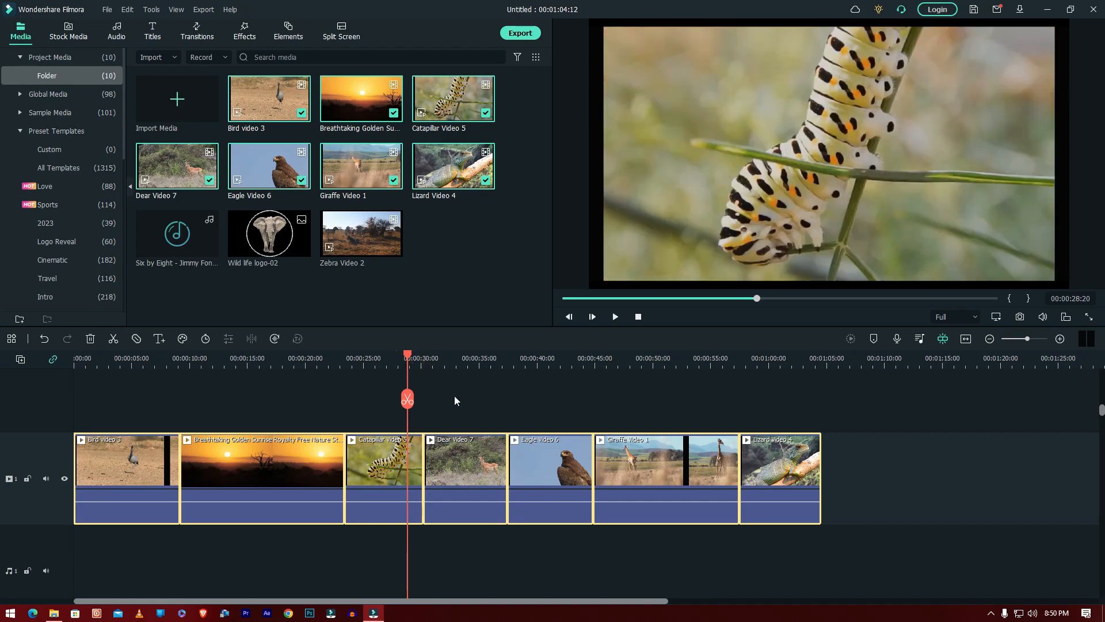
{"action": "left_click", "coordinate": [453, 395]}
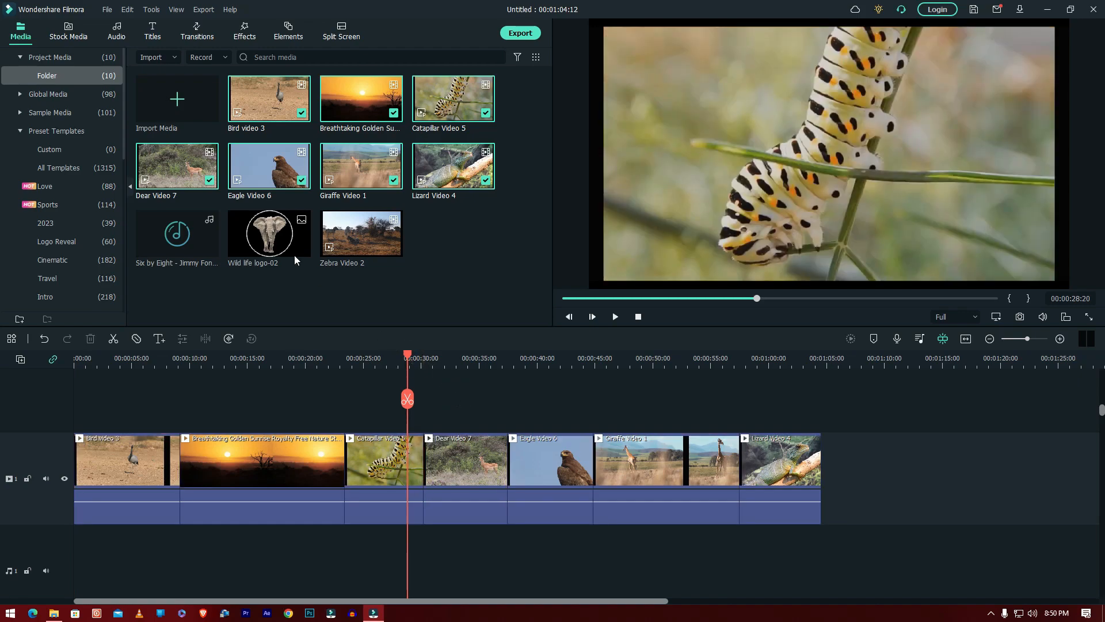
Step: Preview the Warp Zoom 6, Dissolve and Warp Zoom 3 transitions and browse through the other recommended transitions
{"action": "left_click", "coordinate": [196, 29]}
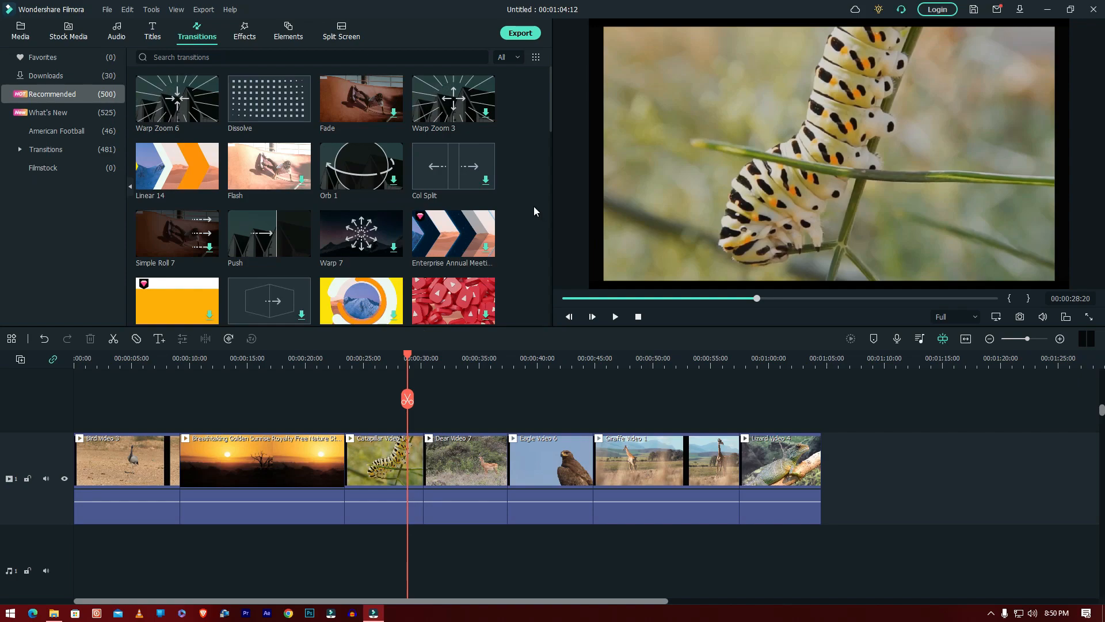
{"action": "left_click", "coordinate": [155, 105]}
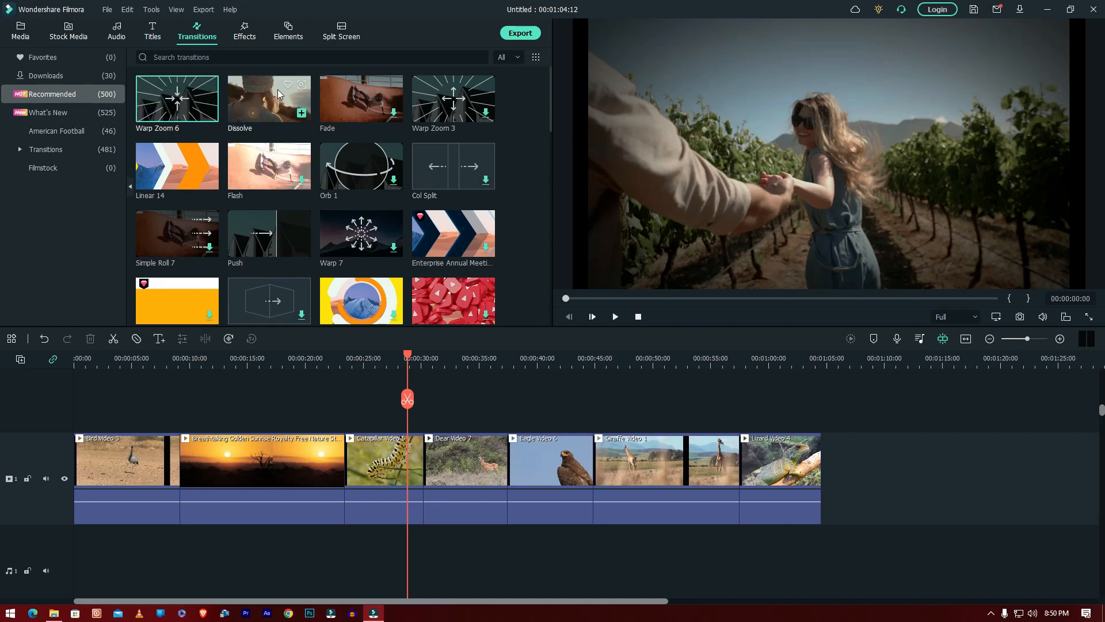
{"action": "left_click", "coordinate": [279, 94]}
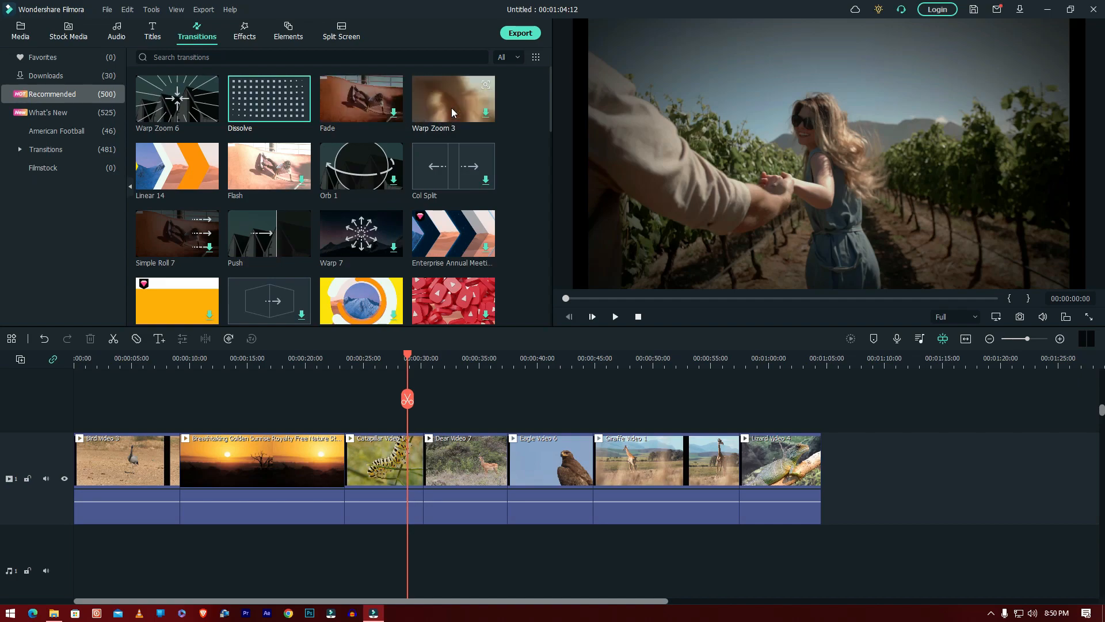
{"action": "left_click", "coordinate": [452, 110]}
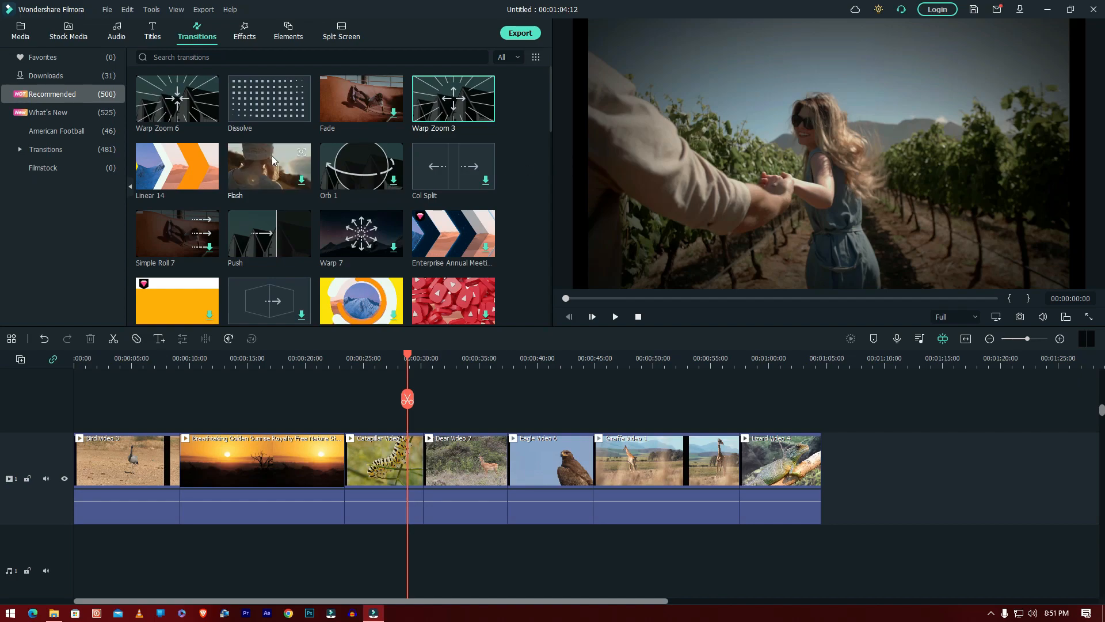
{"action": "mouse_move", "coordinate": [240, 235]}
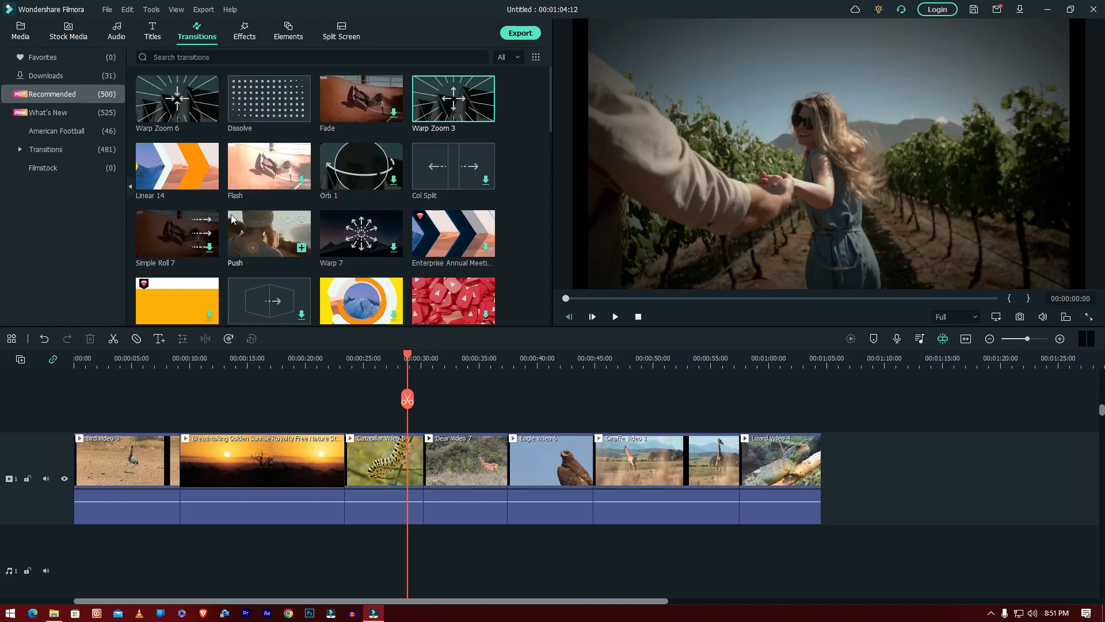
{"action": "scroll", "coordinate": [514, 185], "scroll_direction": "down", "scroll_amount": 10}
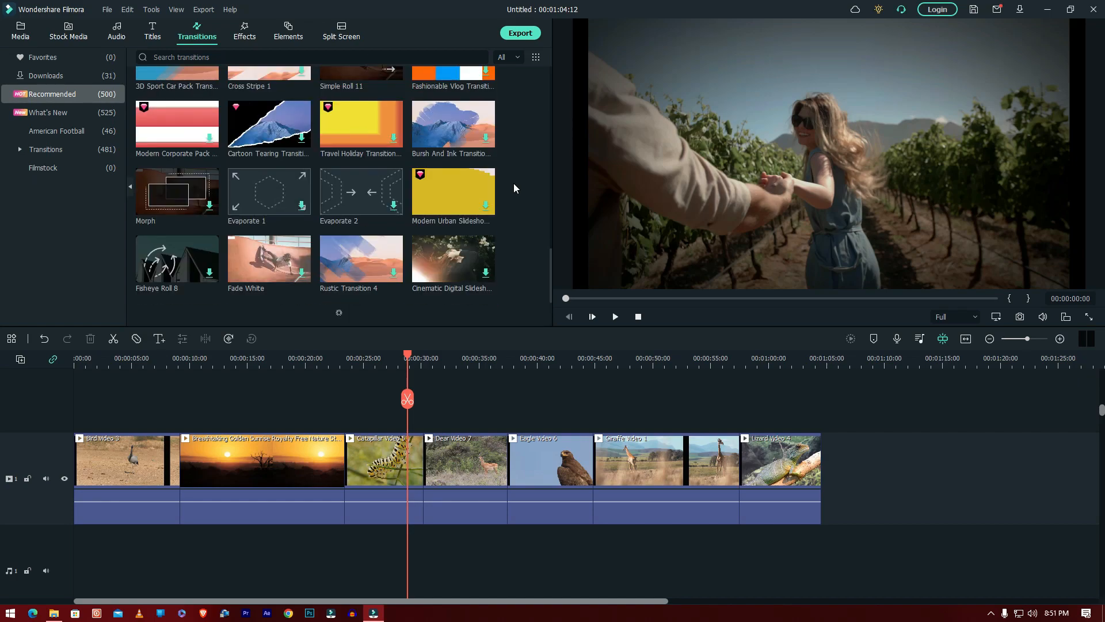
{"action": "scroll", "coordinate": [433, 184], "scroll_direction": "down", "scroll_amount": 3}
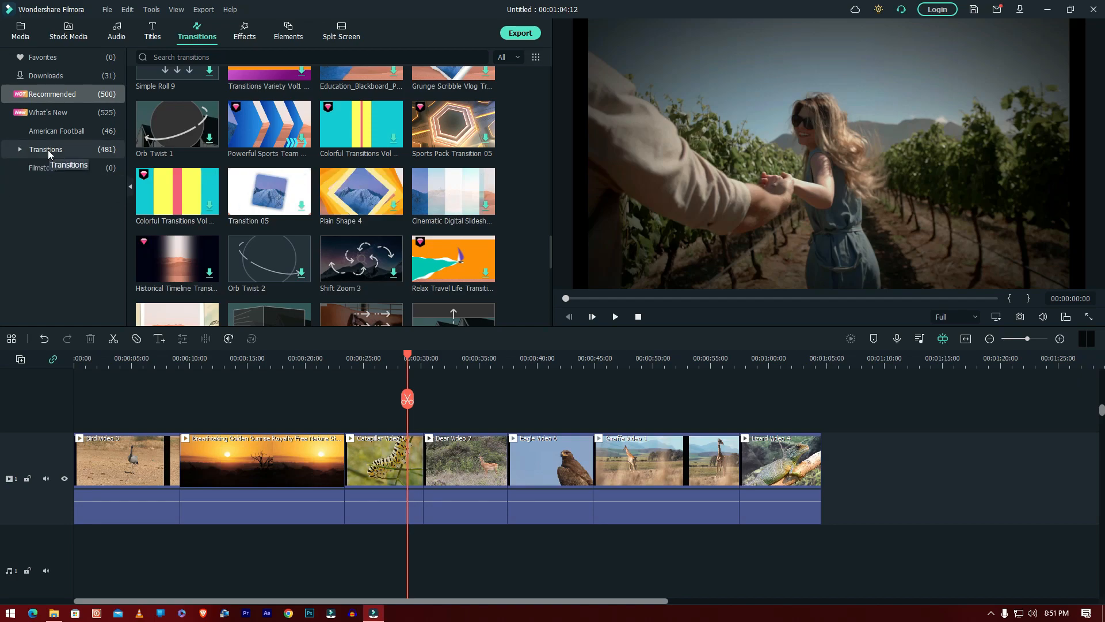
Step: Apply the Dissolve transition from the Basic category between Dear Video 7 and Eagle Video 6 on the timeline
{"action": "left_click", "coordinate": [19, 150]}
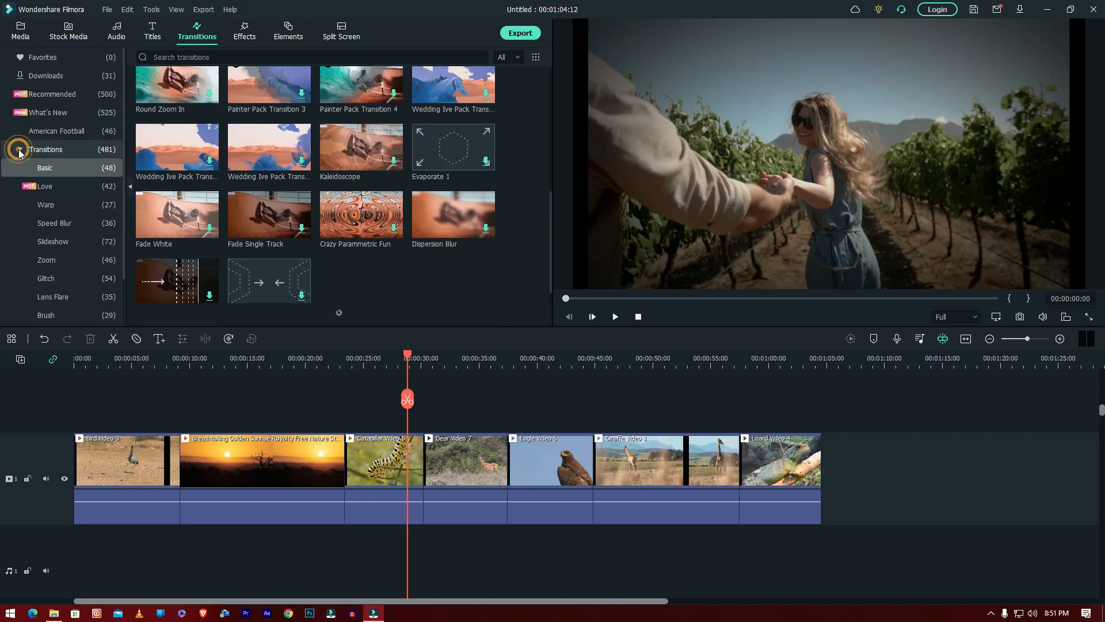
{"action": "scroll", "coordinate": [81, 215], "scroll_direction": "down", "scroll_amount": 1}
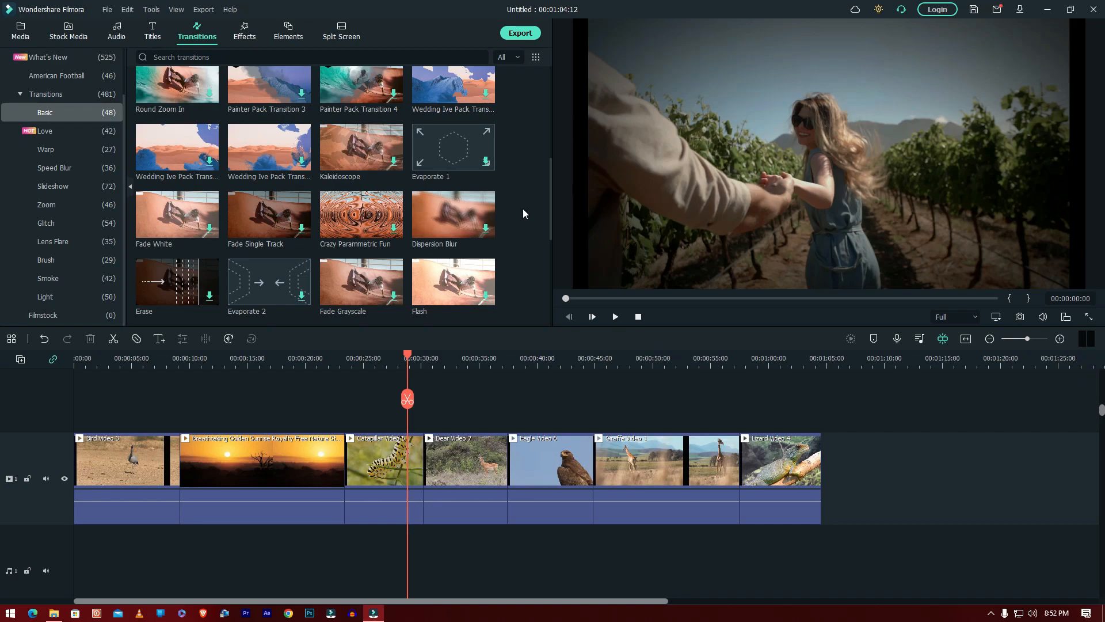
{"action": "scroll", "coordinate": [523, 214], "scroll_direction": "up", "scroll_amount": 5}
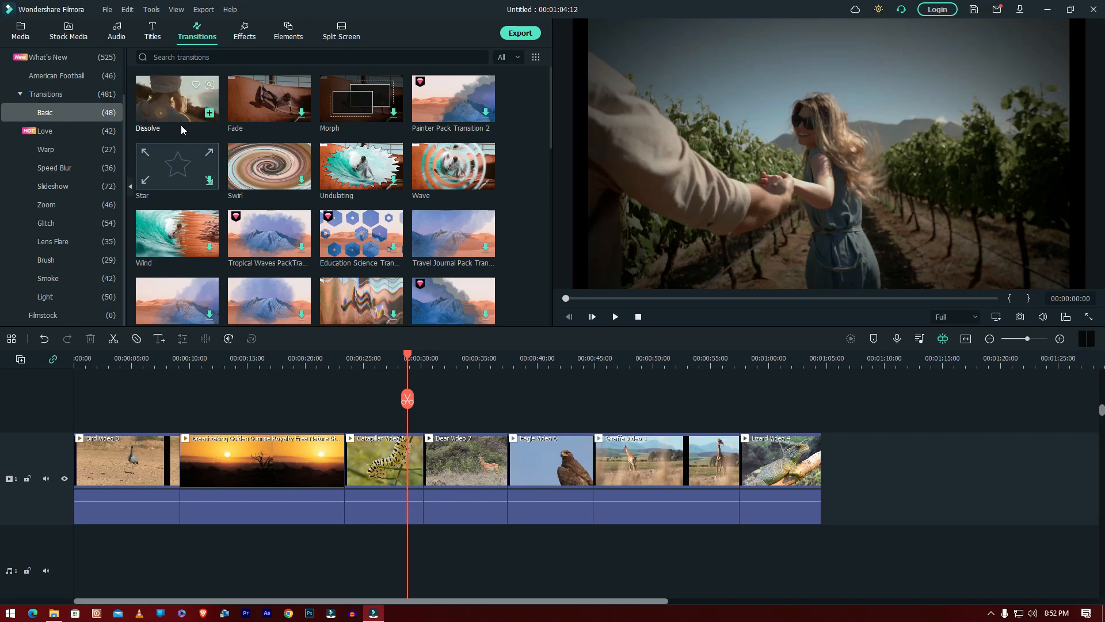
{"action": "left_click", "coordinate": [172, 102]}
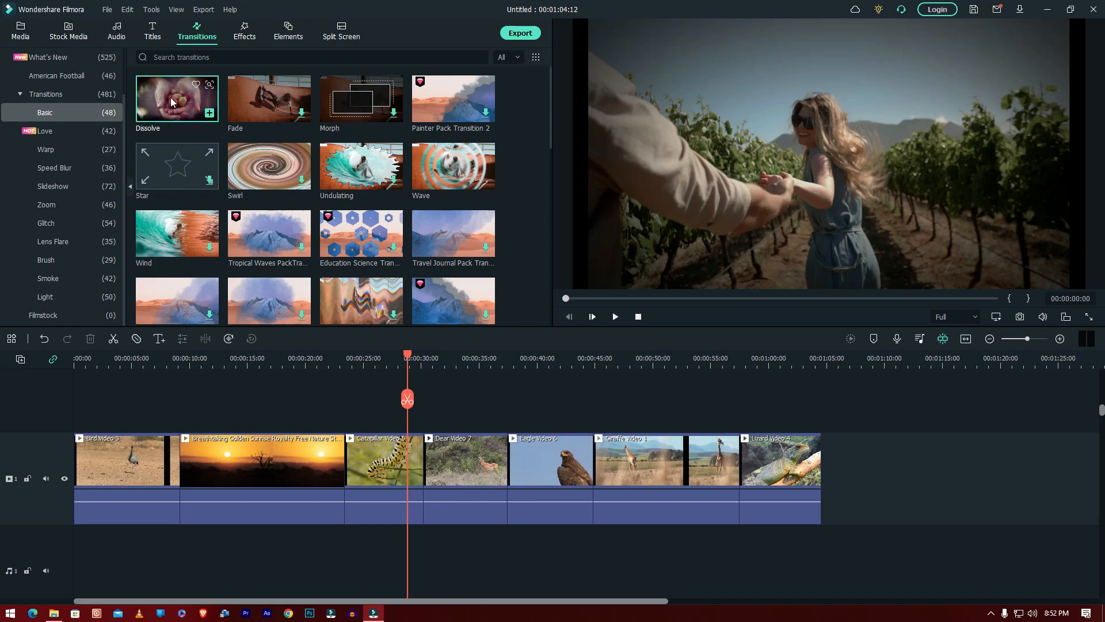
{"action": "left_click_drag", "start_coordinate": [172, 102], "coordinate": [505, 502]}
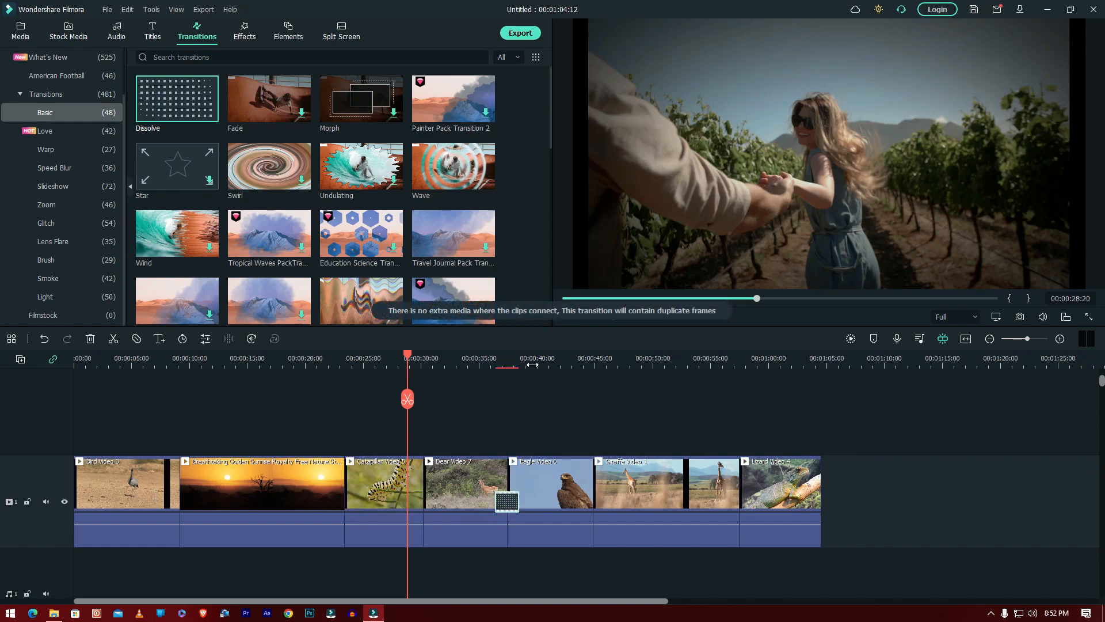
Step: Select the Dissolve transition on the timeline and move the playhead to just before its start at 00:00:36:08
{"action": "scroll", "coordinate": [559, 358], "scroll_direction": "up", "scroll_amount": 2}
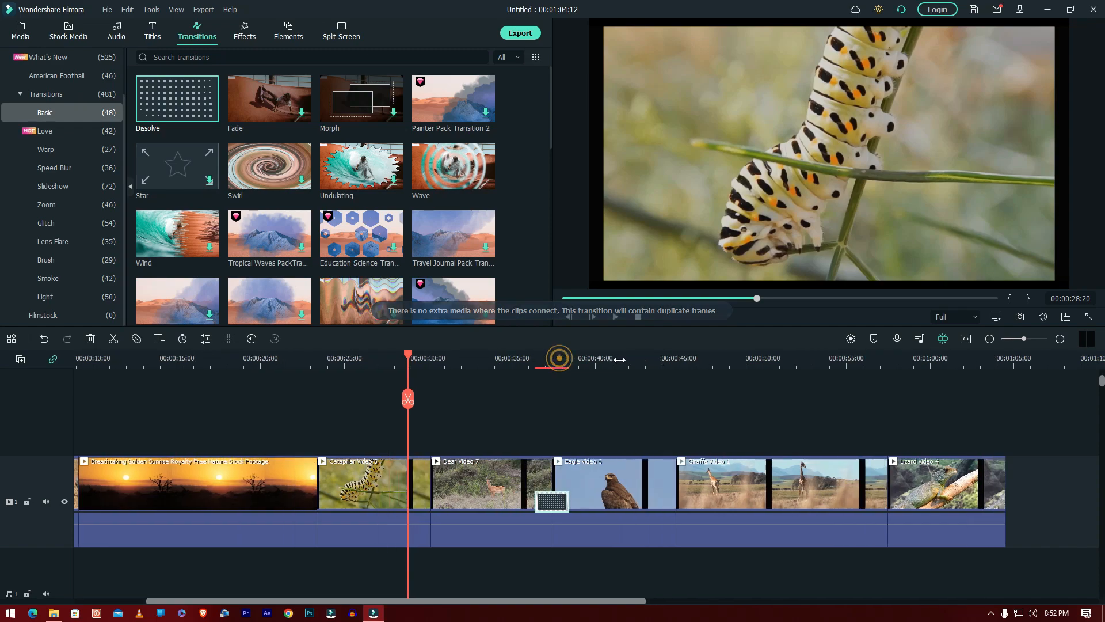
{"action": "left_click_drag", "start_coordinate": [528, 601], "coordinate": [586, 601]}
{"action": "scroll", "coordinate": [504, 356], "scroll_direction": "up", "scroll_amount": 2}
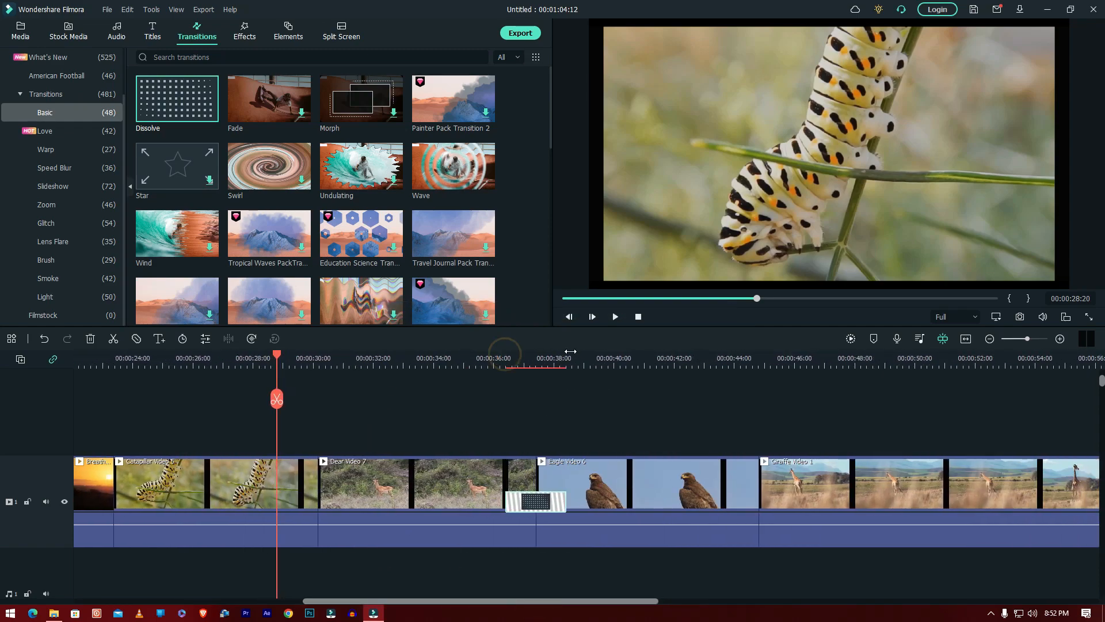
{"action": "scroll", "coordinate": [548, 603], "scroll_direction": "down", "scroll_amount": 2}
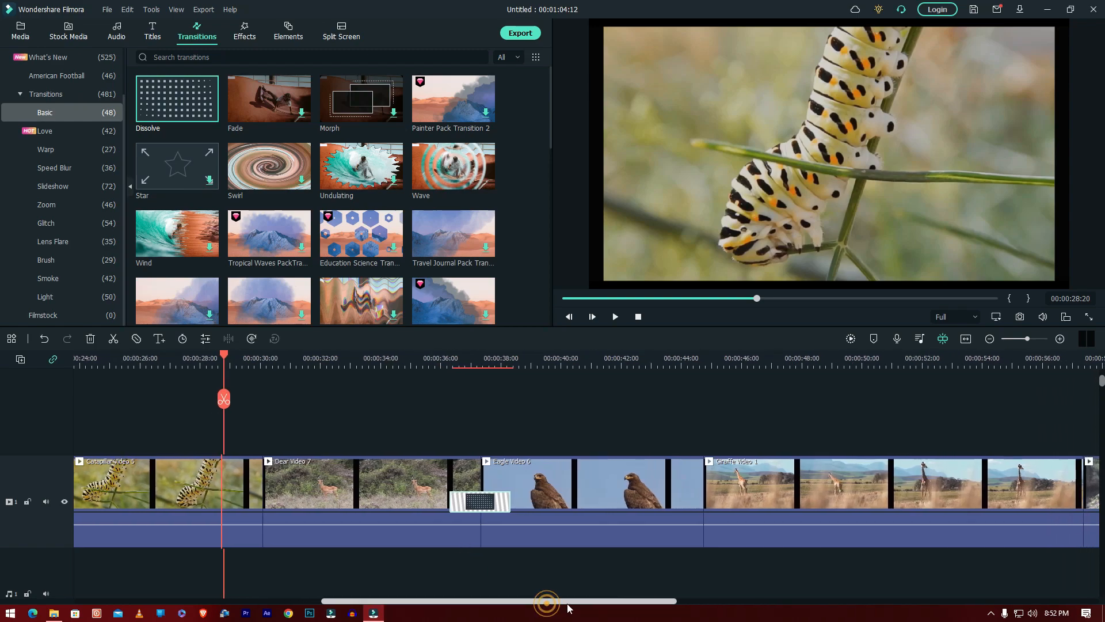
{"action": "left_click_drag", "start_coordinate": [517, 412], "coordinate": [609, 552]}
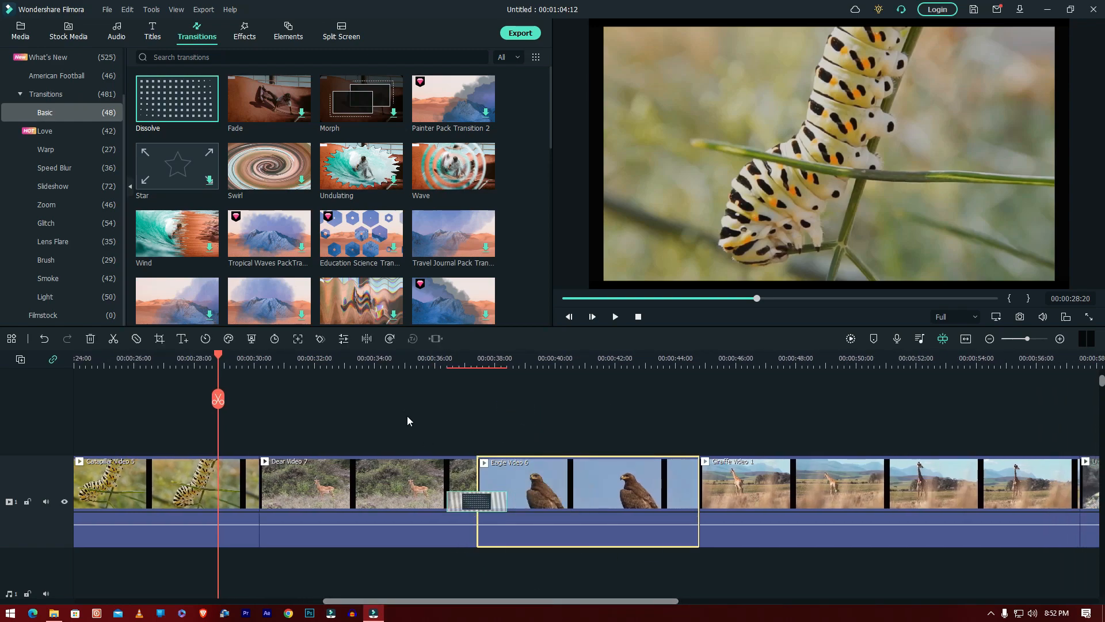
{"action": "left_click_drag", "start_coordinate": [404, 411], "coordinate": [551, 557]}
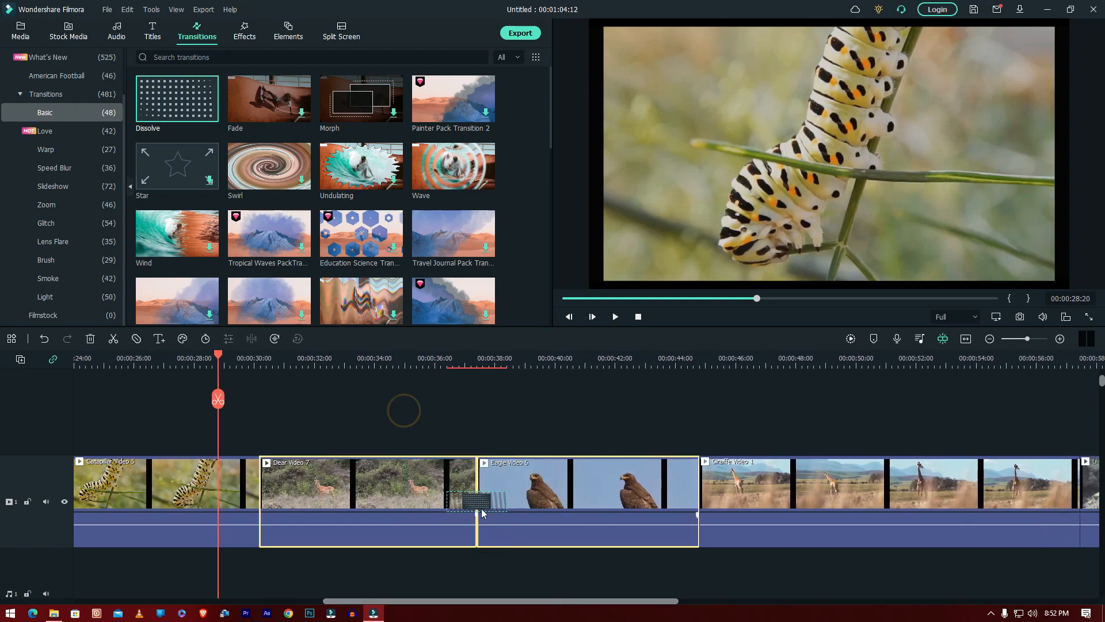
{"action": "left_click", "coordinate": [472, 420]}
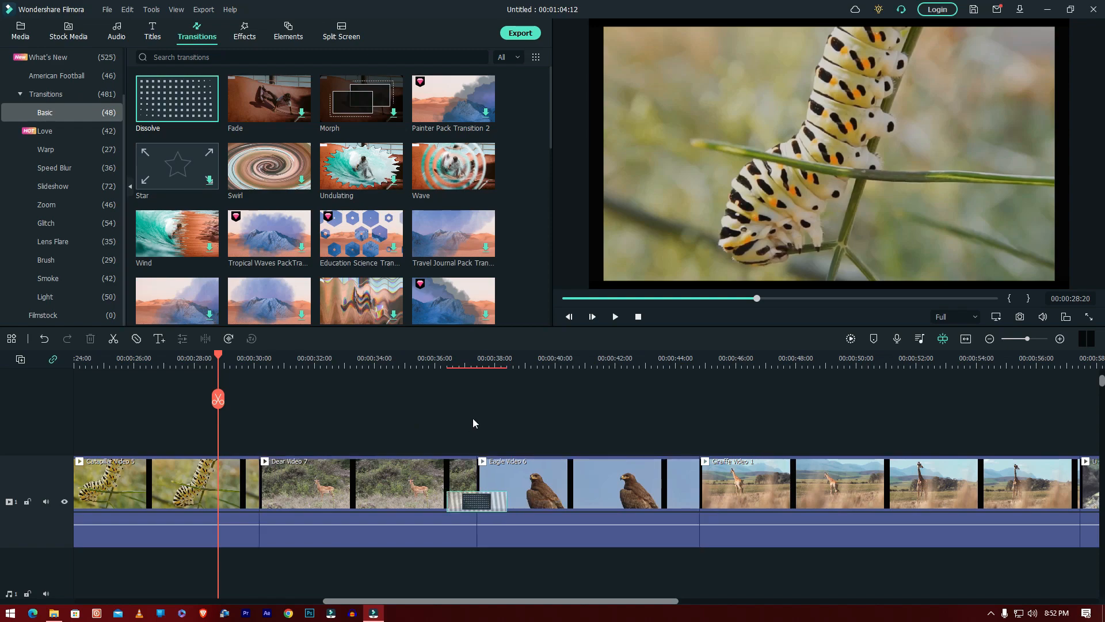
{"action": "left_click", "coordinate": [470, 501]}
{"action": "mouse_move", "coordinate": [454, 500]}
{"action": "left_mouse_down"}
{"action": "mouse_move", "coordinate": [508, 505]}
{"action": "mouse_move", "coordinate": [477, 502]}
{"action": "left_mouse_up"}
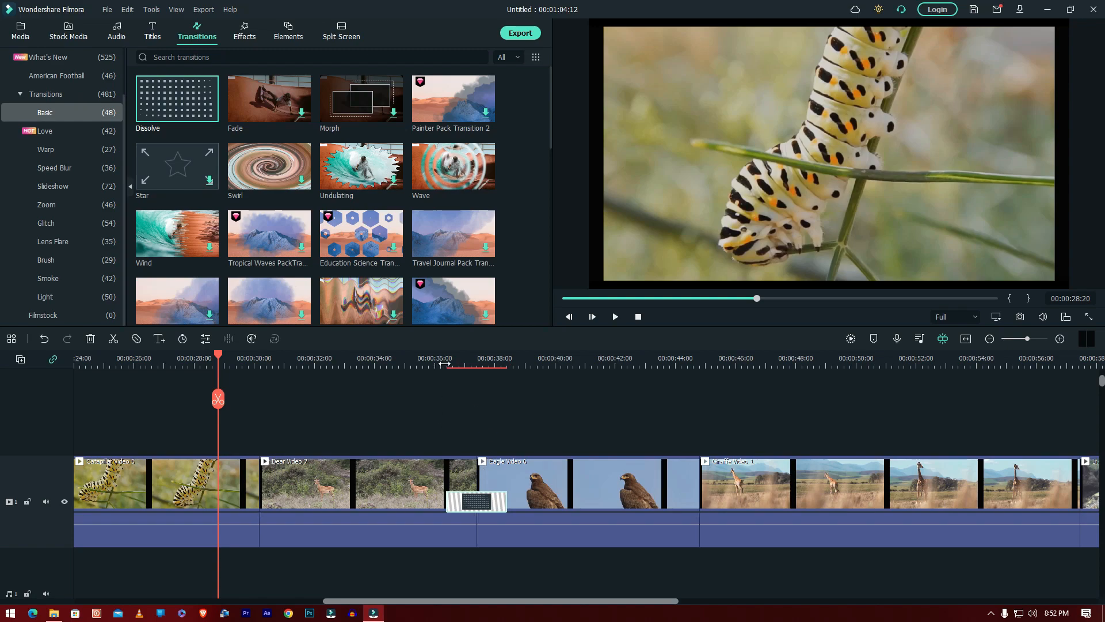
{"action": "left_click", "coordinate": [444, 363]}
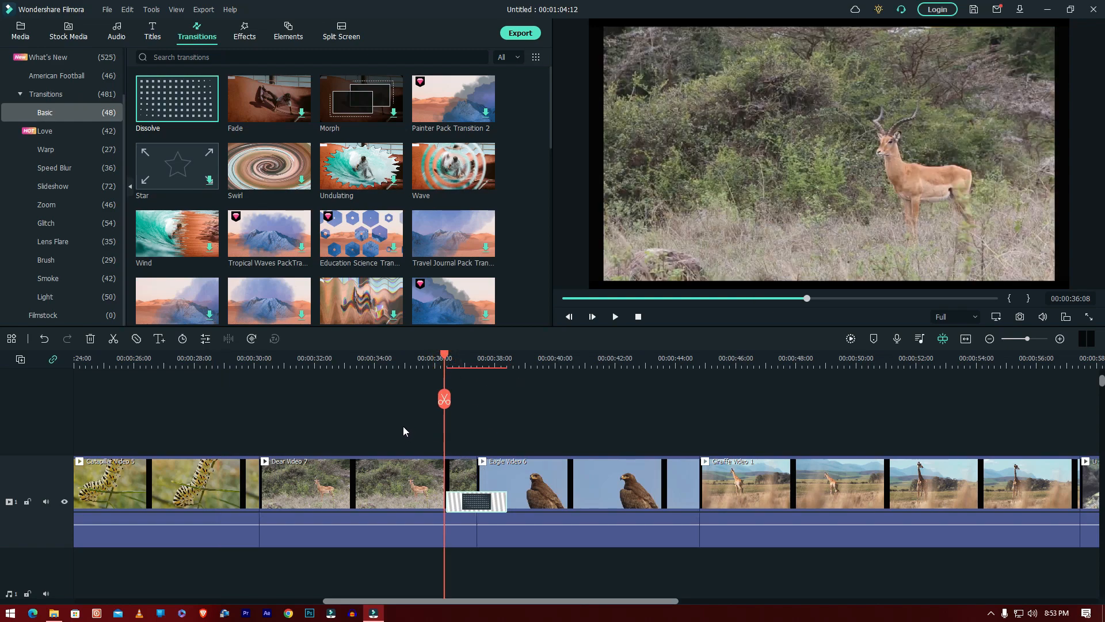
Step: Select Dear Video 7 and Eagle Video 6 together and look up the Render Preview command without running it
{"action": "left_click_drag", "start_coordinate": [373, 412], "coordinate": [602, 574]}
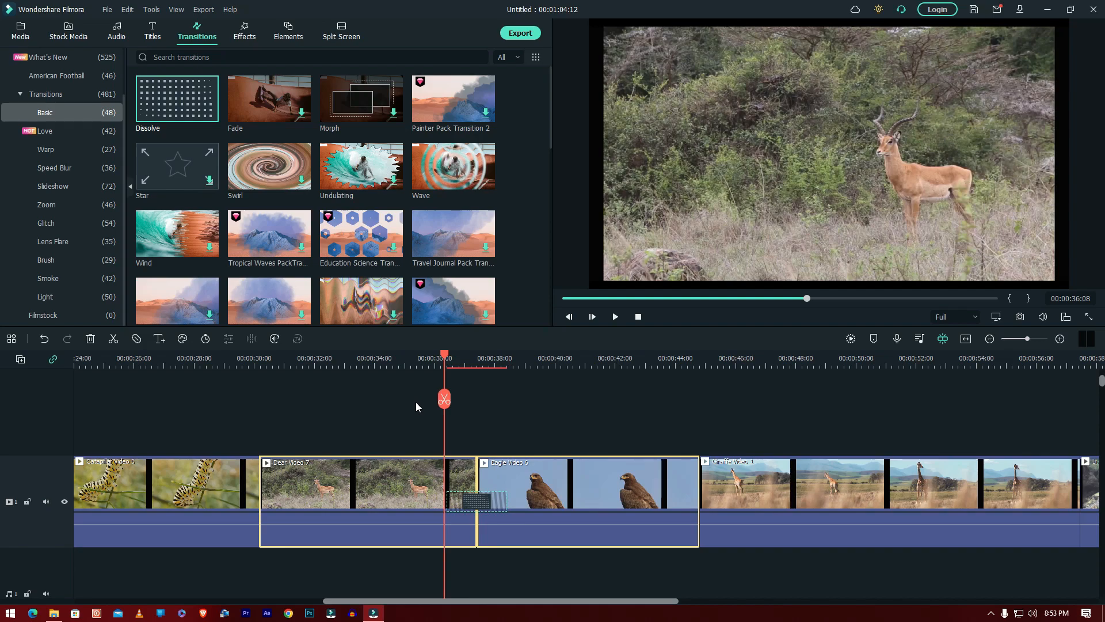
{"action": "left_click", "coordinate": [107, 9]}
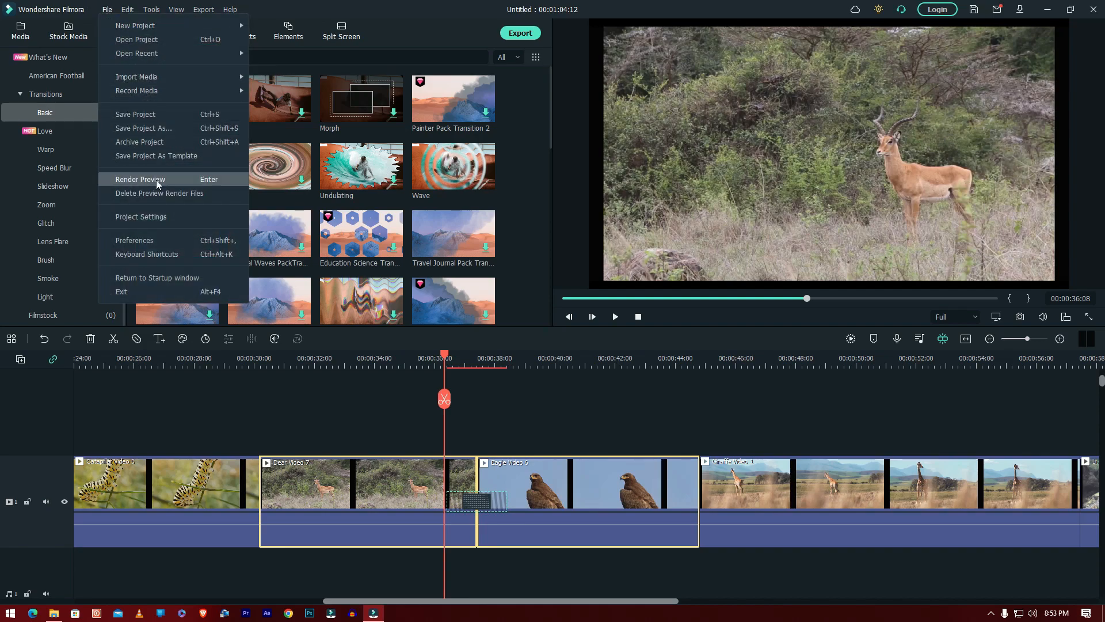
{"action": "left_click", "coordinate": [514, 410]}
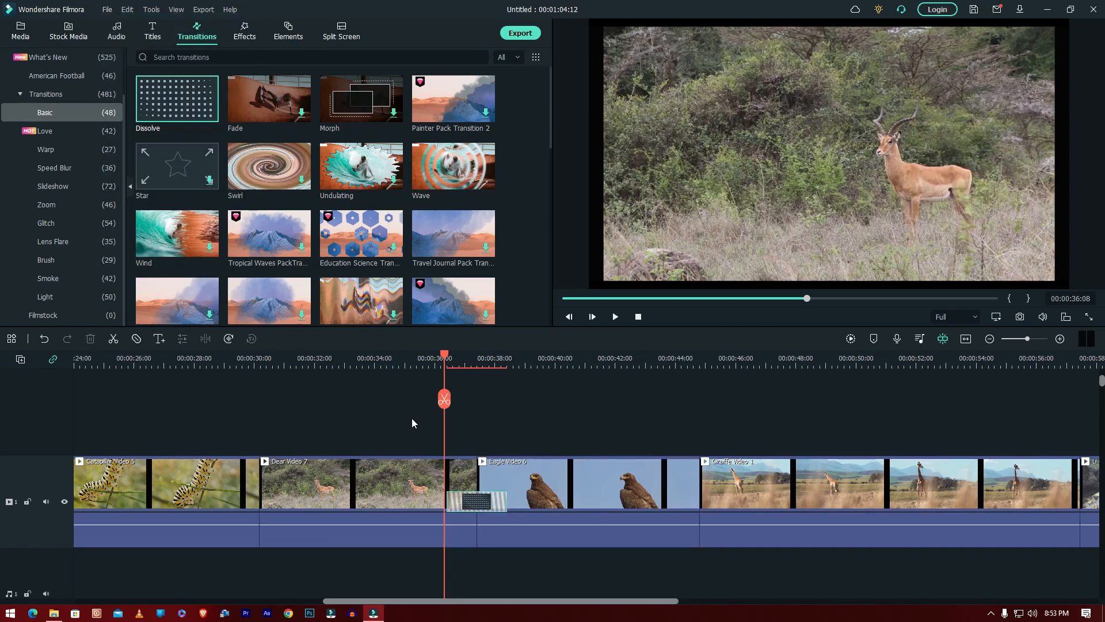
Step: Render a preview of Dear Video 7 and Eagle Video 6 and play through the Dissolve transition from 00:00:35:14
{"action": "left_click_drag", "start_coordinate": [413, 423], "coordinate": [626, 548]}
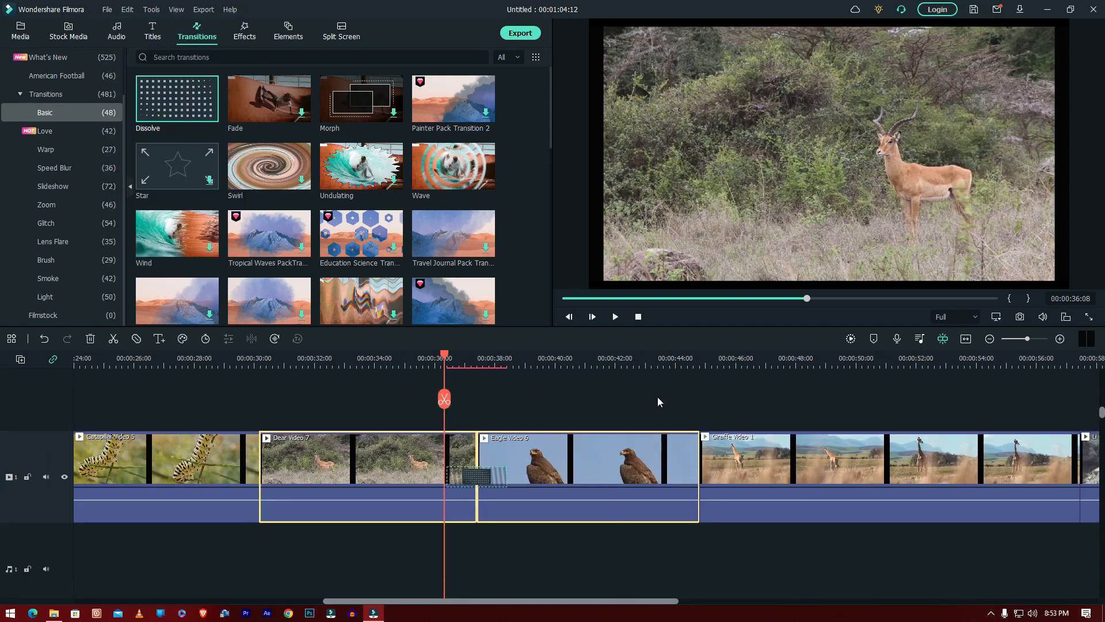
{"action": "left_click", "coordinate": [850, 339]}
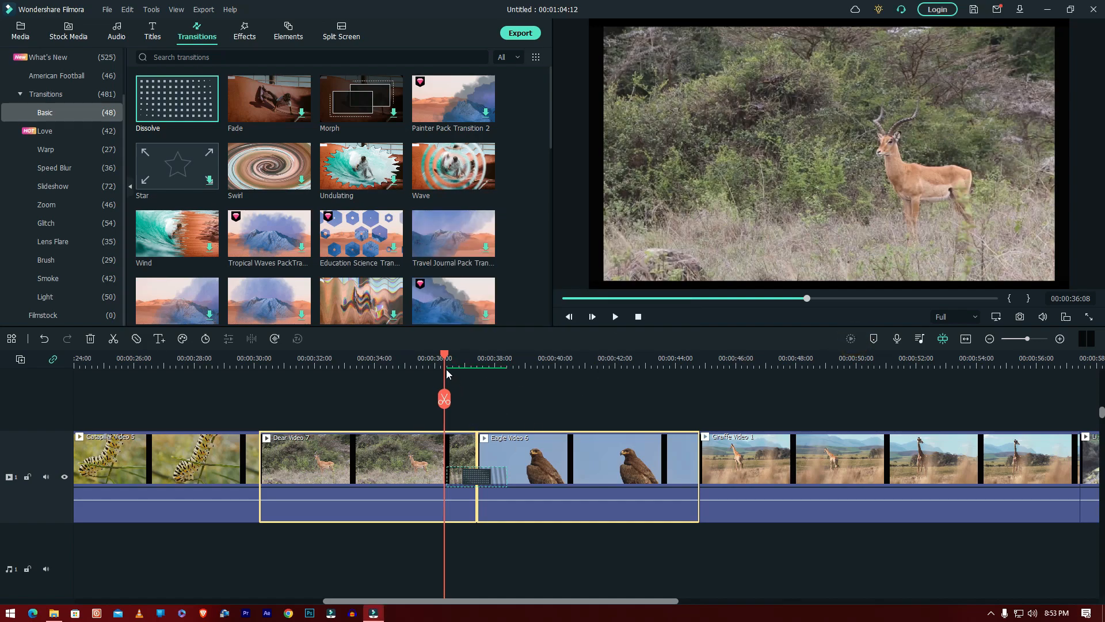
{"action": "left_click", "coordinate": [421, 361]}
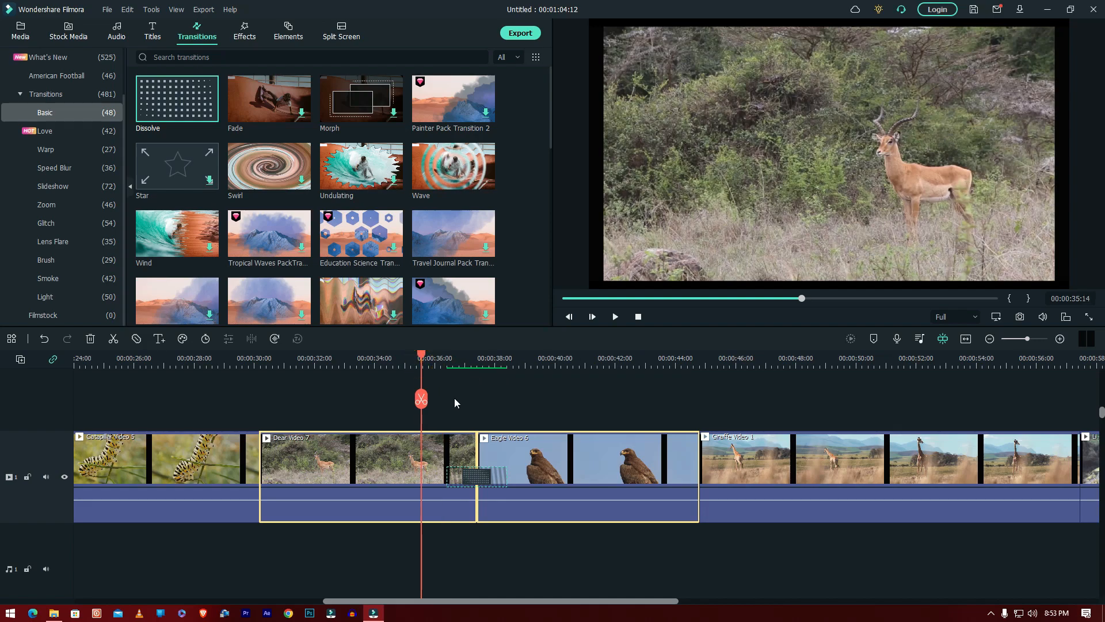
{"action": "left_click", "coordinate": [615, 317]}
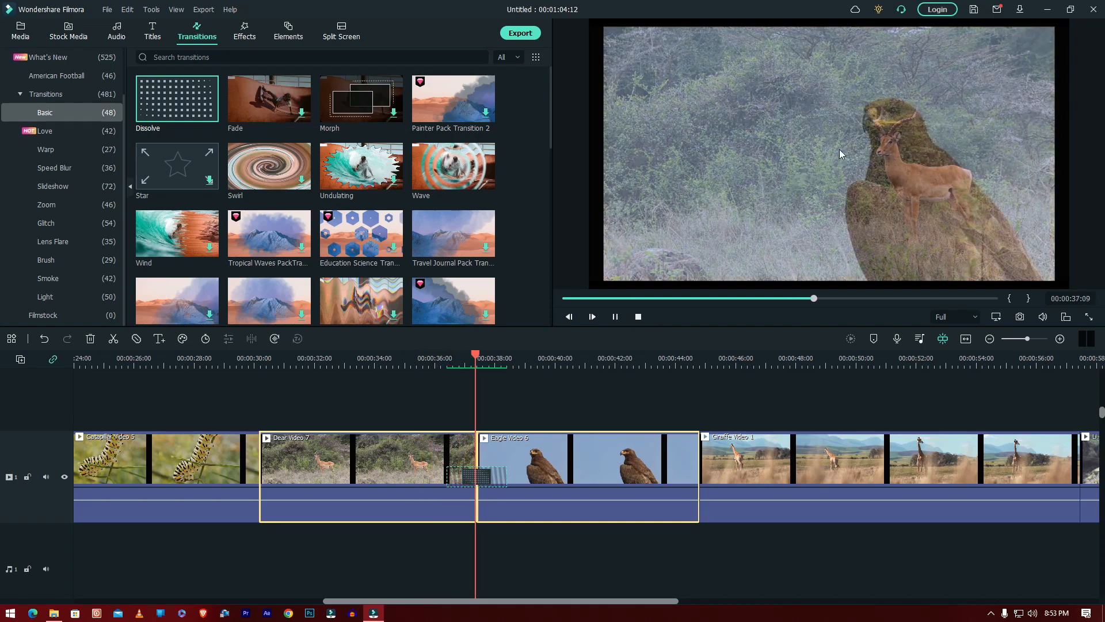
{"action": "left_click", "coordinate": [616, 317]}
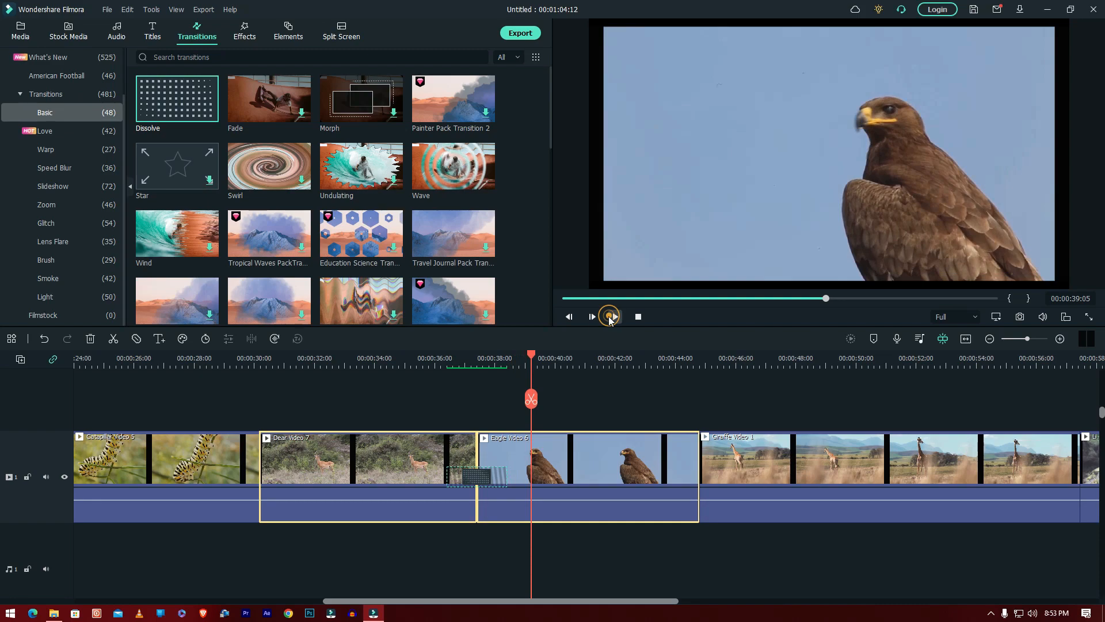
Step: Delete the Dissolve transition and apply the Star transition between Dear Video 7 and Eagle Video 6
{"action": "left_click", "coordinate": [484, 488]}
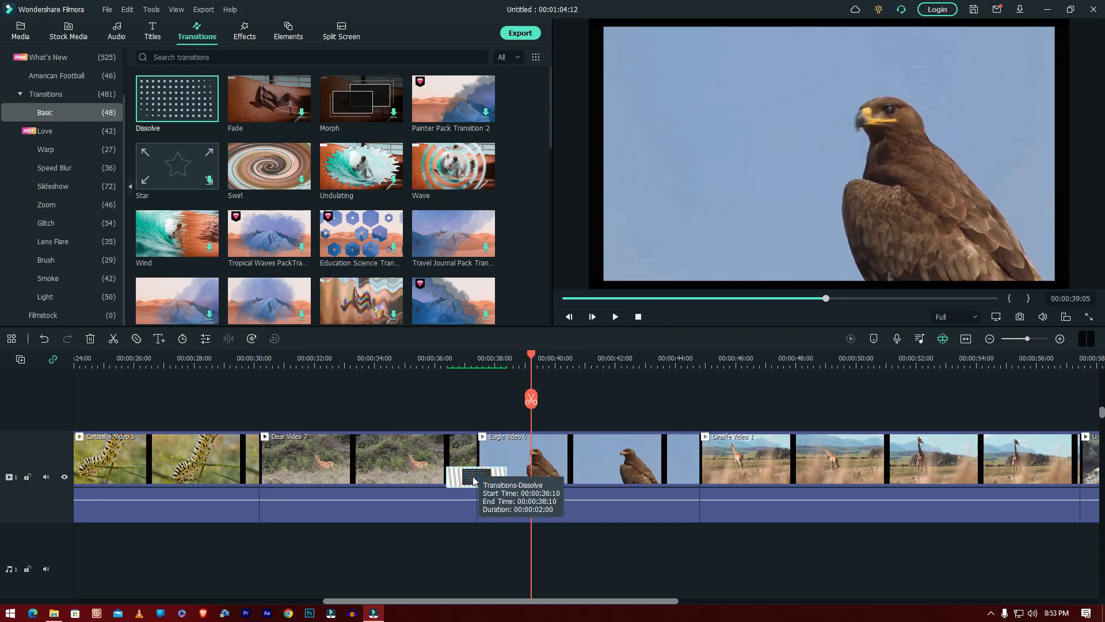
{"action": "key", "text": "Delete"}
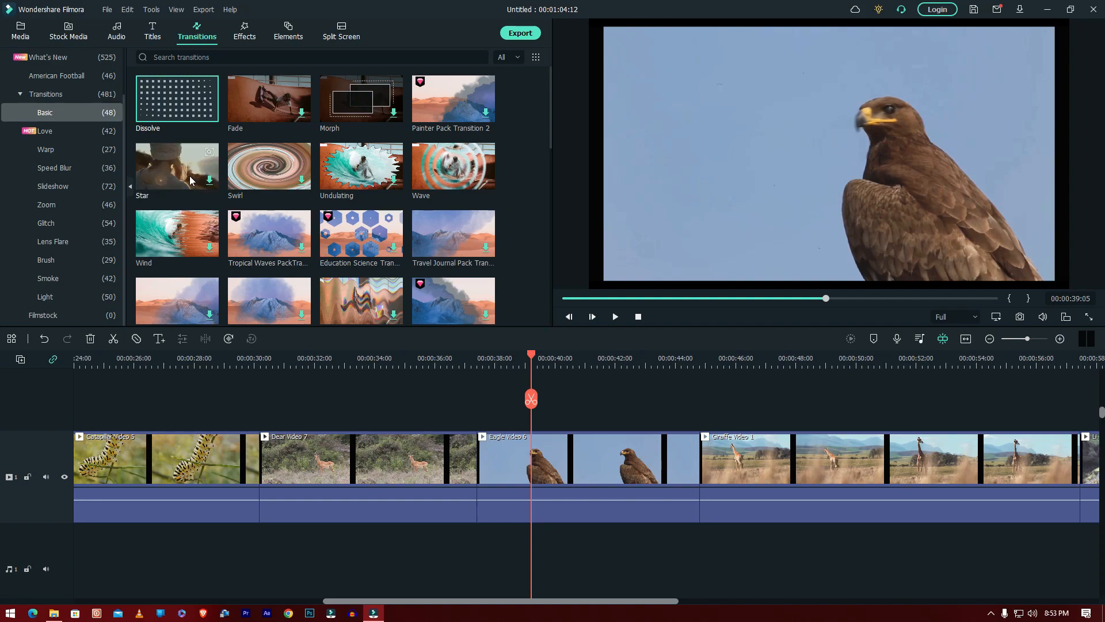
{"action": "left_click_drag", "start_coordinate": [190, 180], "coordinate": [474, 472]}
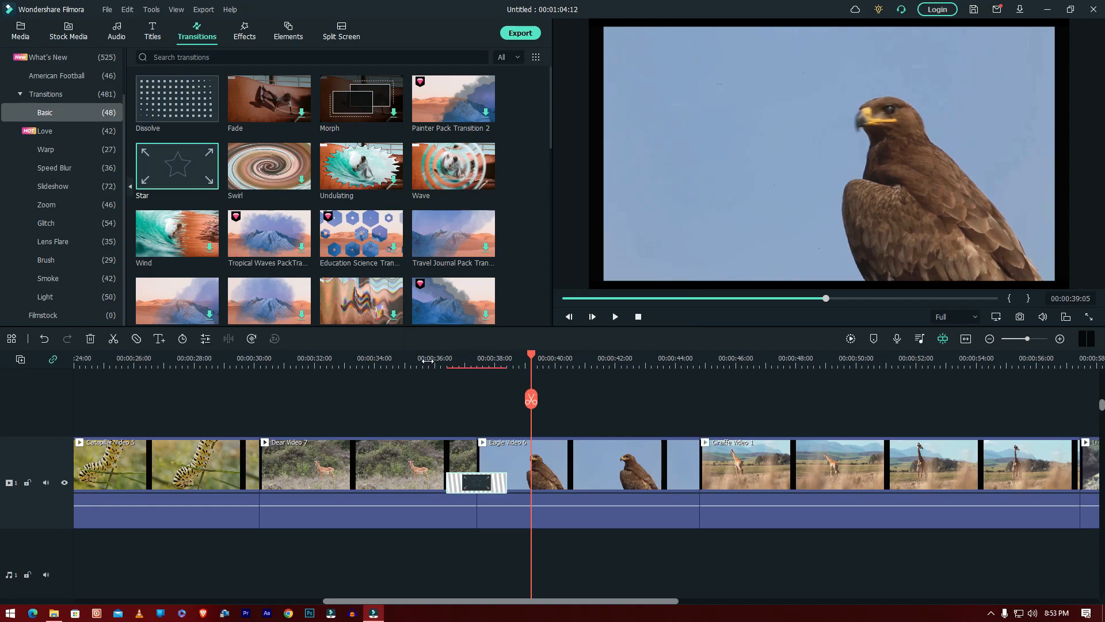
Step: Move the playhead to 00:00:35:19 and replace the Star transition between Dear Video 7 and Eagle Video 6 with Wind
{"action": "left_click", "coordinate": [428, 360]}
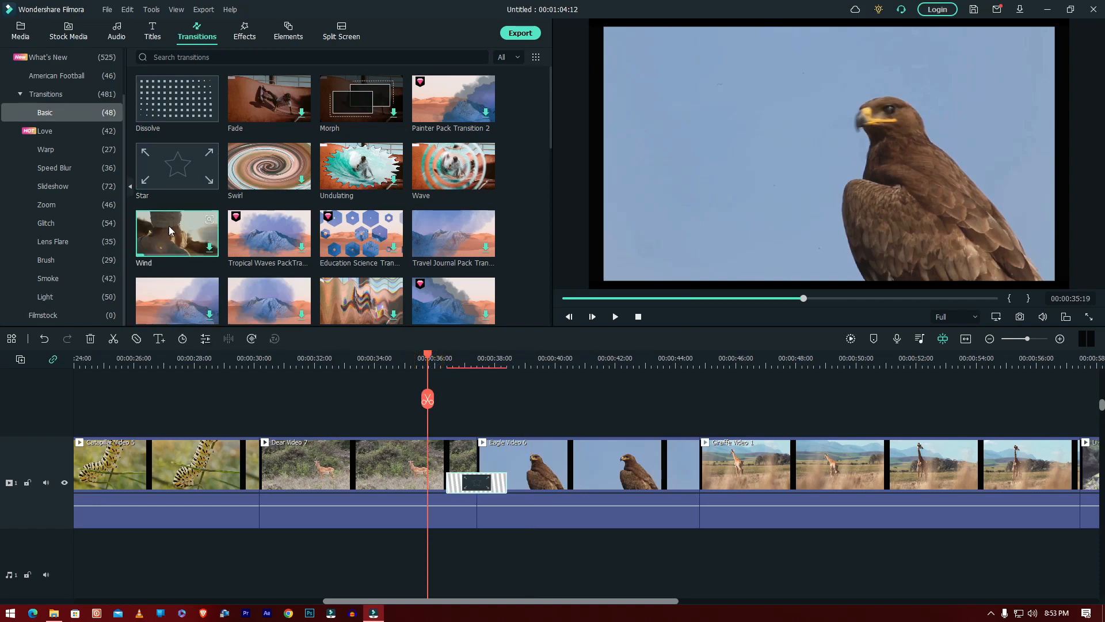
{"action": "left_click_drag", "start_coordinate": [170, 231], "coordinate": [485, 490]}
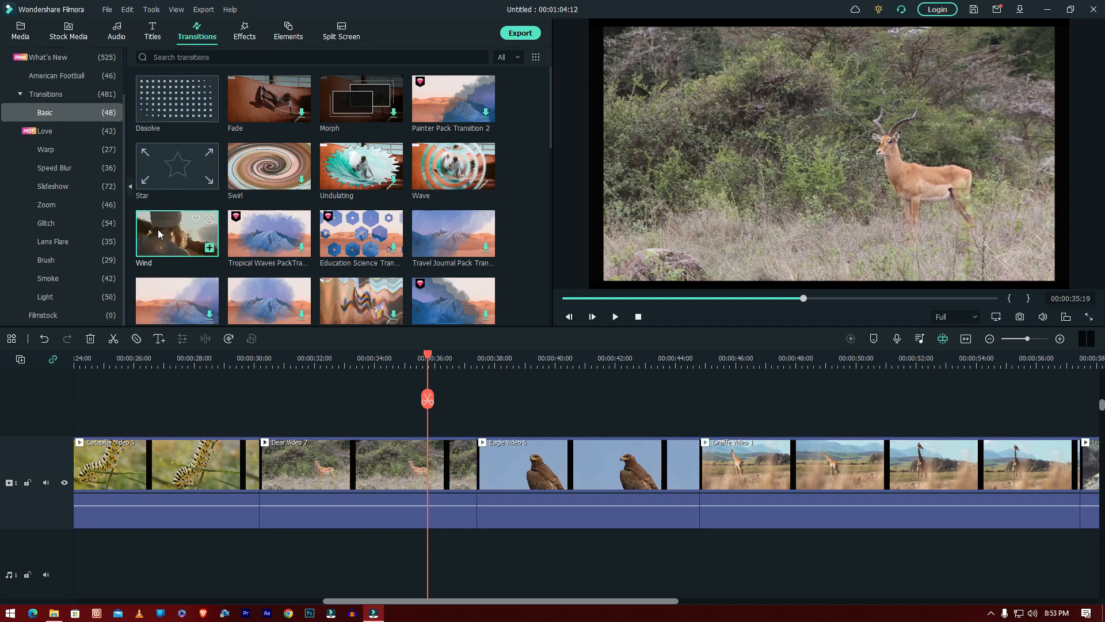
{"action": "left_click_drag", "start_coordinate": [172, 236], "coordinate": [463, 483]}
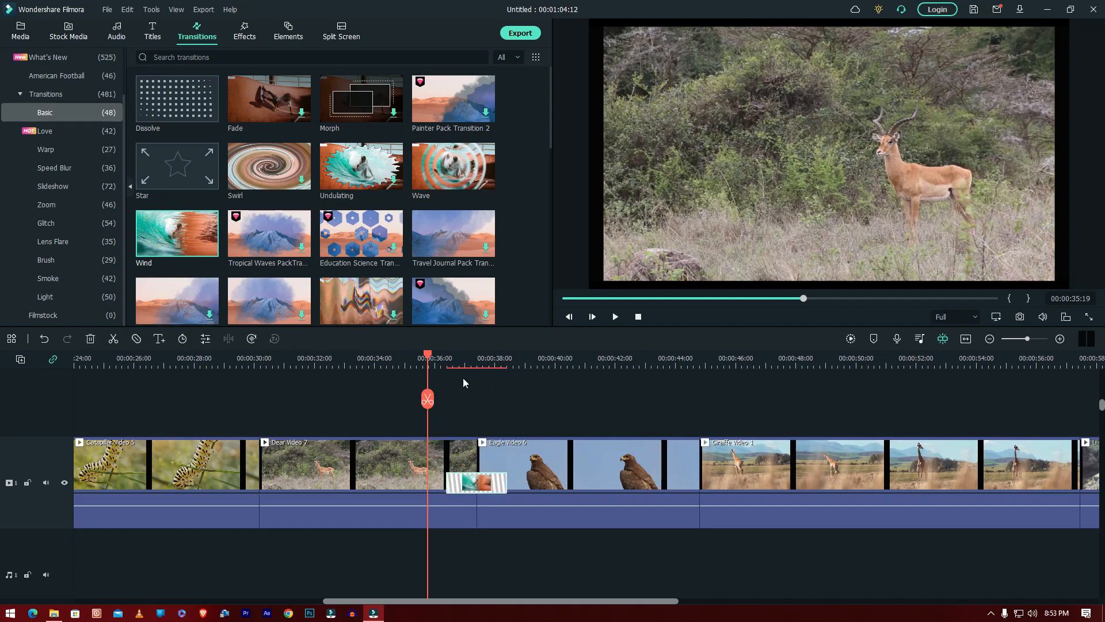
Step: Render a preview of Dear Video 7 and Eagle Video 6, play through the Wind transition, and return the playhead to before it
{"action": "left_click_drag", "start_coordinate": [452, 399], "coordinate": [582, 506]}
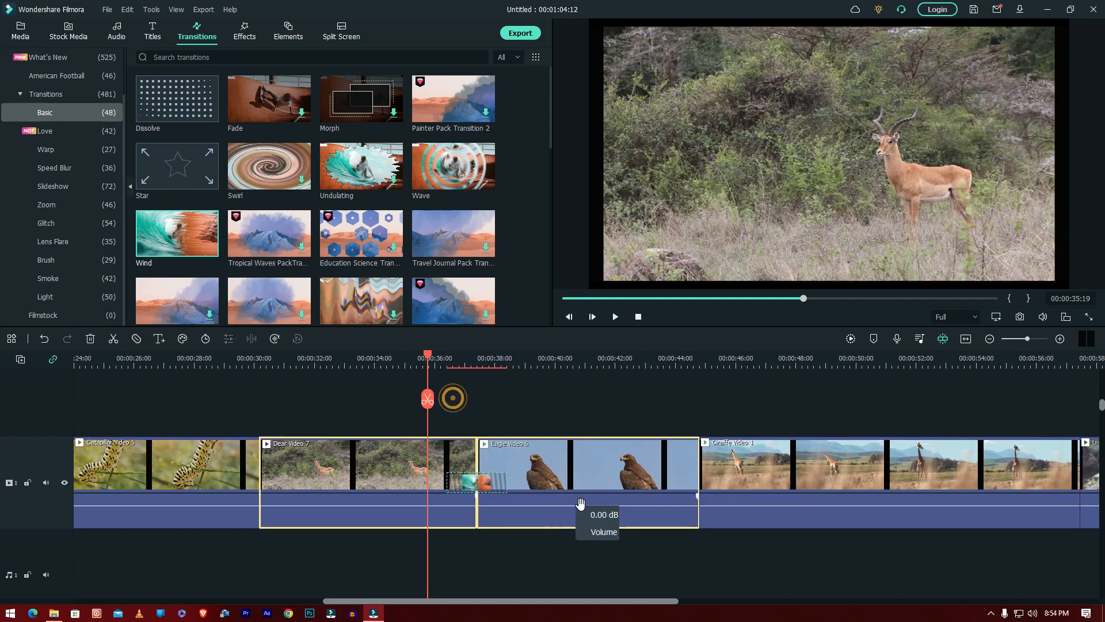
{"action": "left_click", "coordinate": [851, 339]}
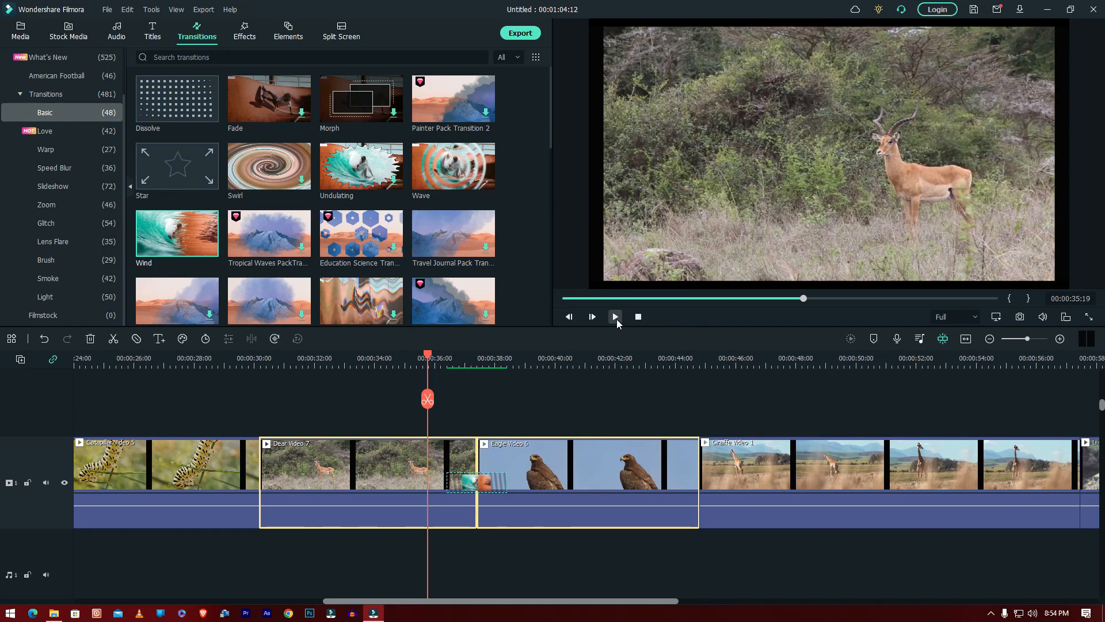
{"action": "left_click", "coordinate": [616, 322]}
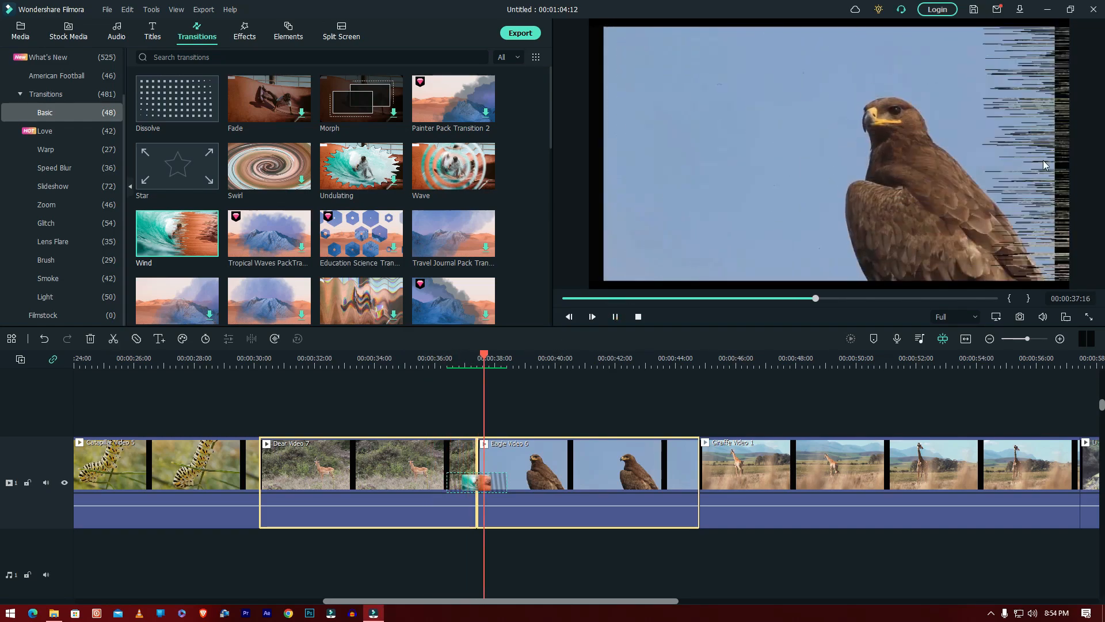
{"action": "left_click", "coordinate": [615, 316]}
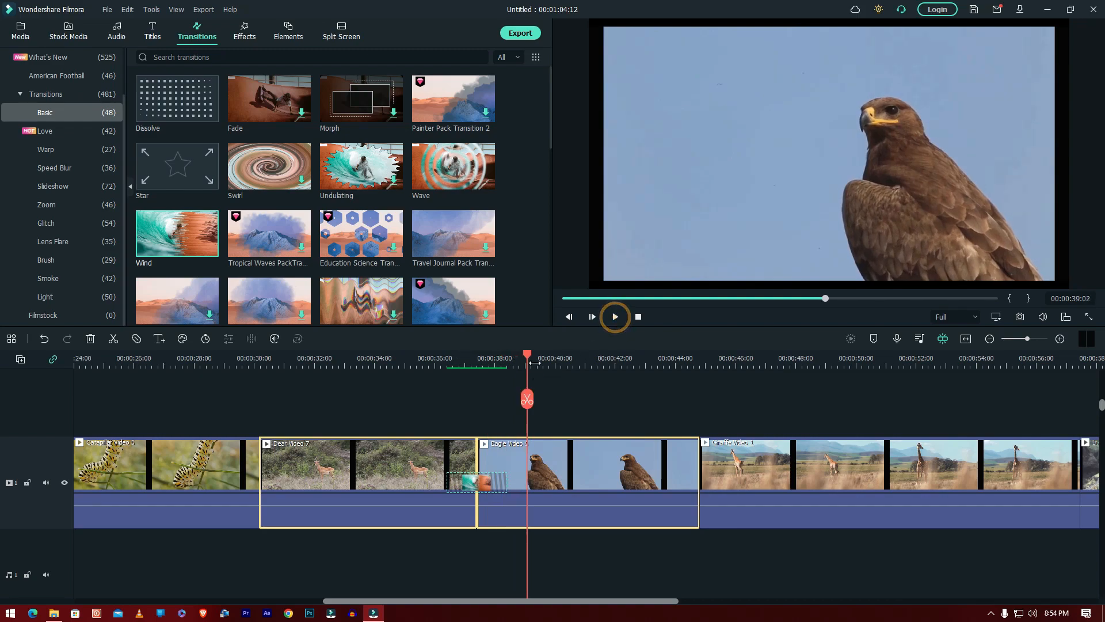
{"action": "left_click_drag", "start_coordinate": [528, 358], "coordinate": [432, 369]}
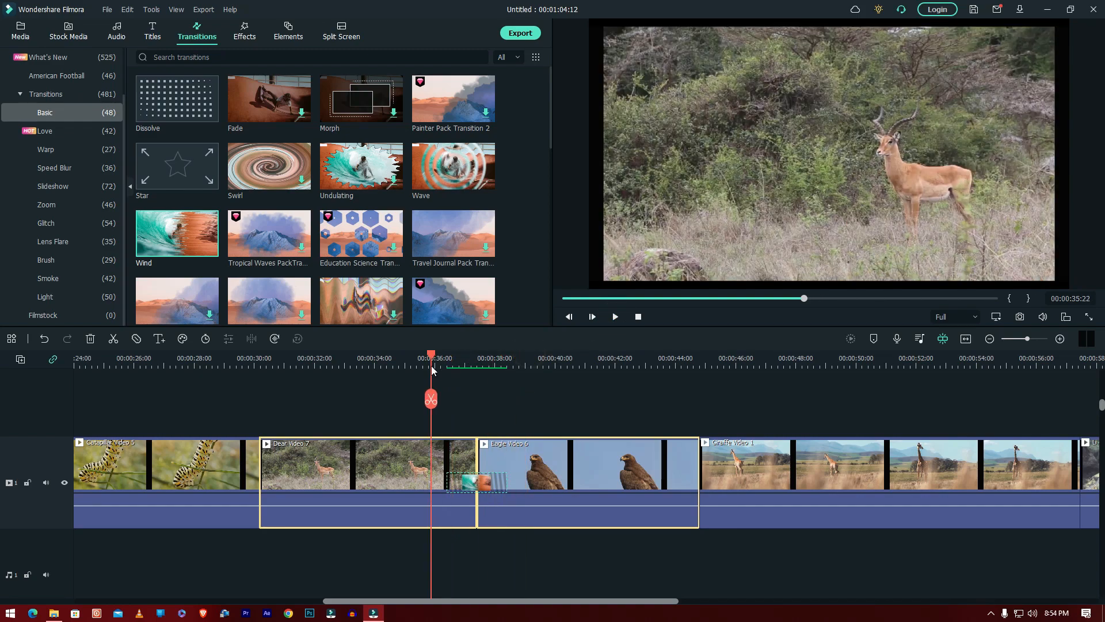
Step: Open the Wind transition's settings and scrub through the transition in Overlap mode to 00:00:38:17
{"action": "double_click", "coordinate": [481, 486]}
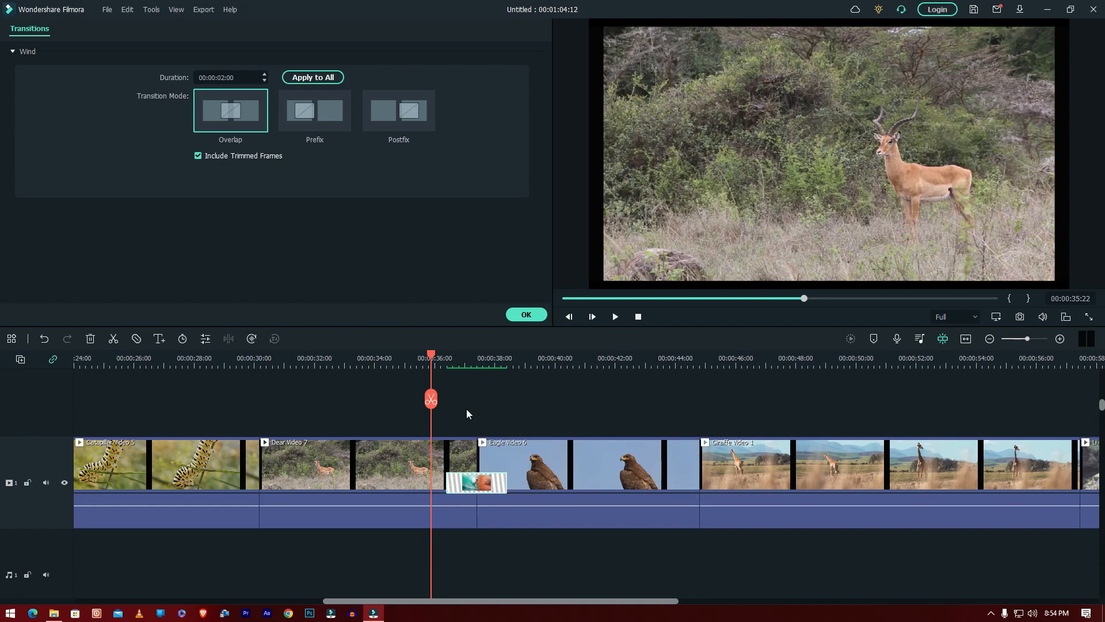
{"action": "mouse_move", "coordinate": [431, 355]}
{"action": "left_mouse_down"}
{"action": "mouse_move", "coordinate": [526, 357]}
{"action": "mouse_move", "coordinate": [441, 357]}
{"action": "left_mouse_up"}
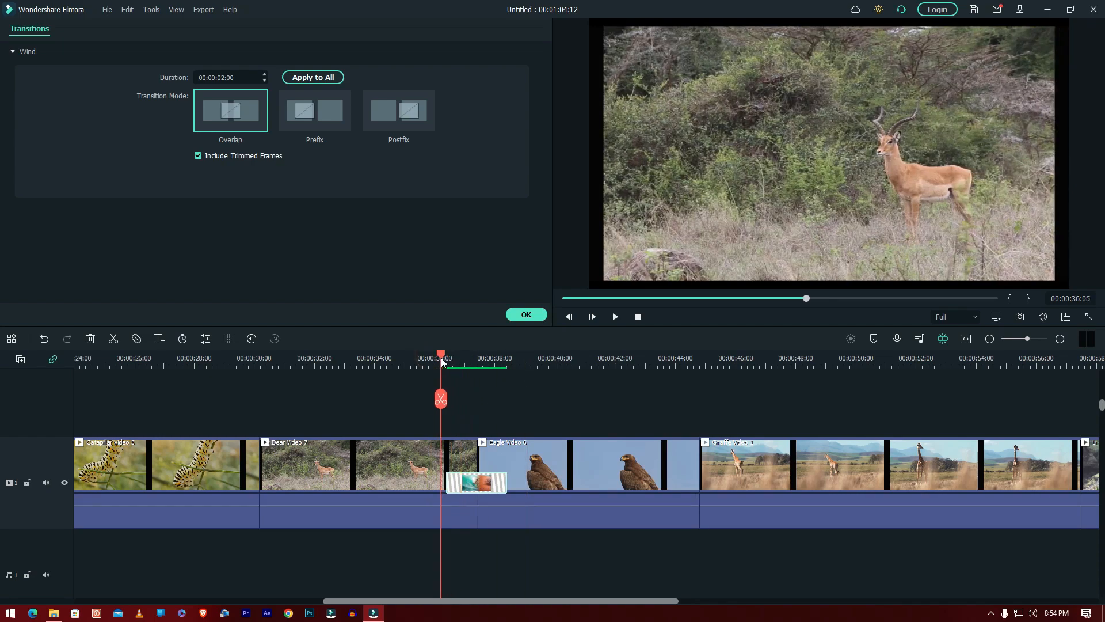
{"action": "scroll", "coordinate": [523, 360], "scroll_direction": "up", "scroll_amount": 1}
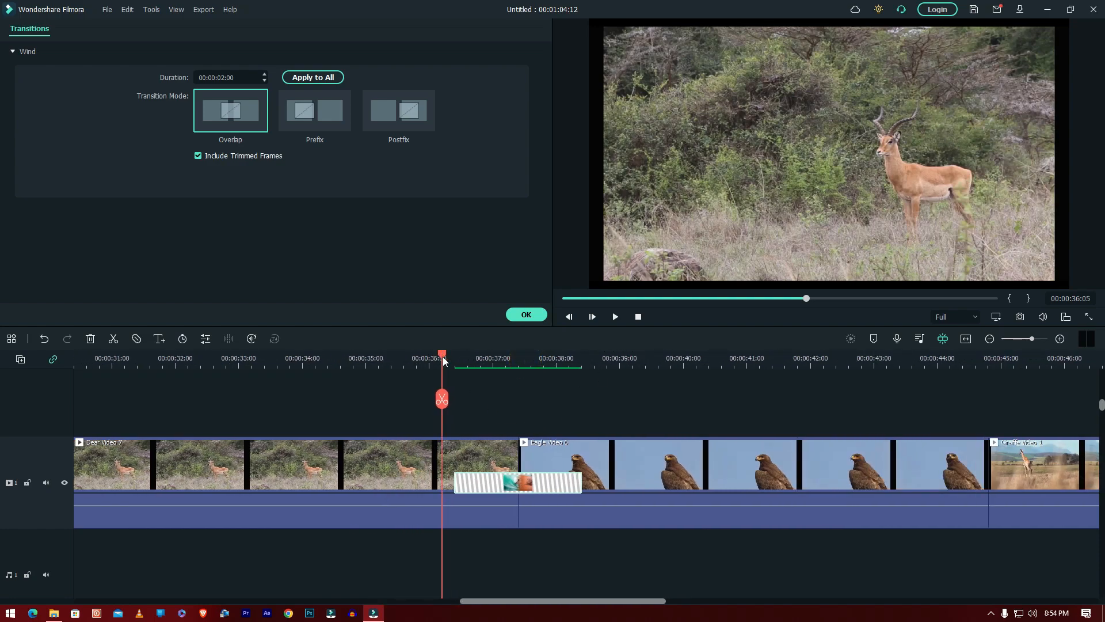
{"action": "left_click_drag", "start_coordinate": [444, 361], "coordinate": [599, 368]}
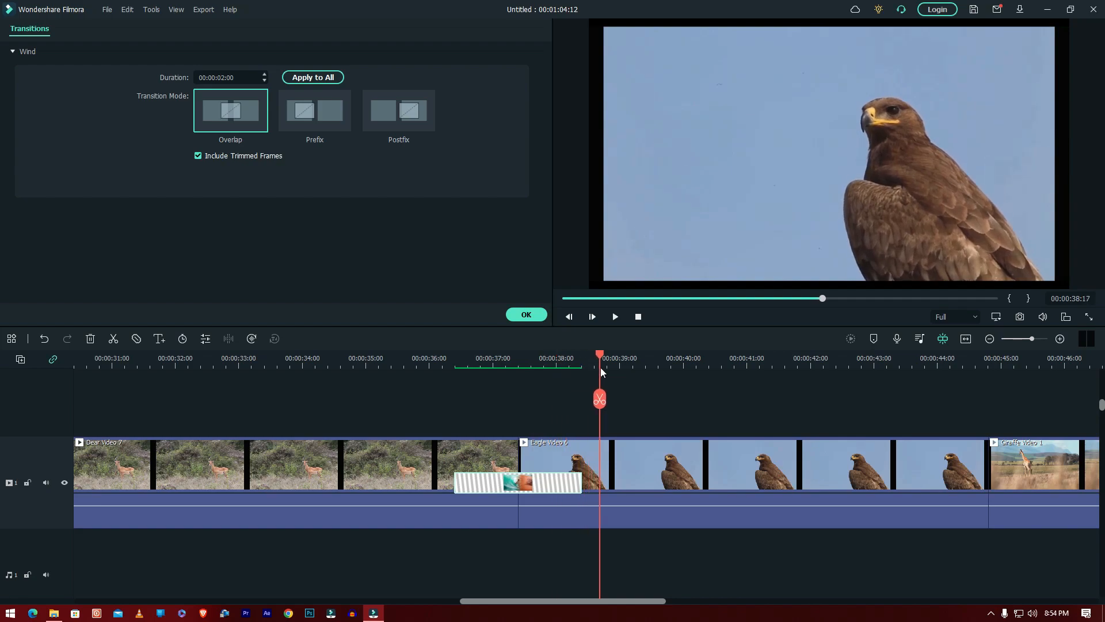
Step: Set the Wind transition's mode to Prefix and scrub from 00:00:35:06 to 00:00:38:09 to check it
{"action": "left_click", "coordinate": [320, 112]}
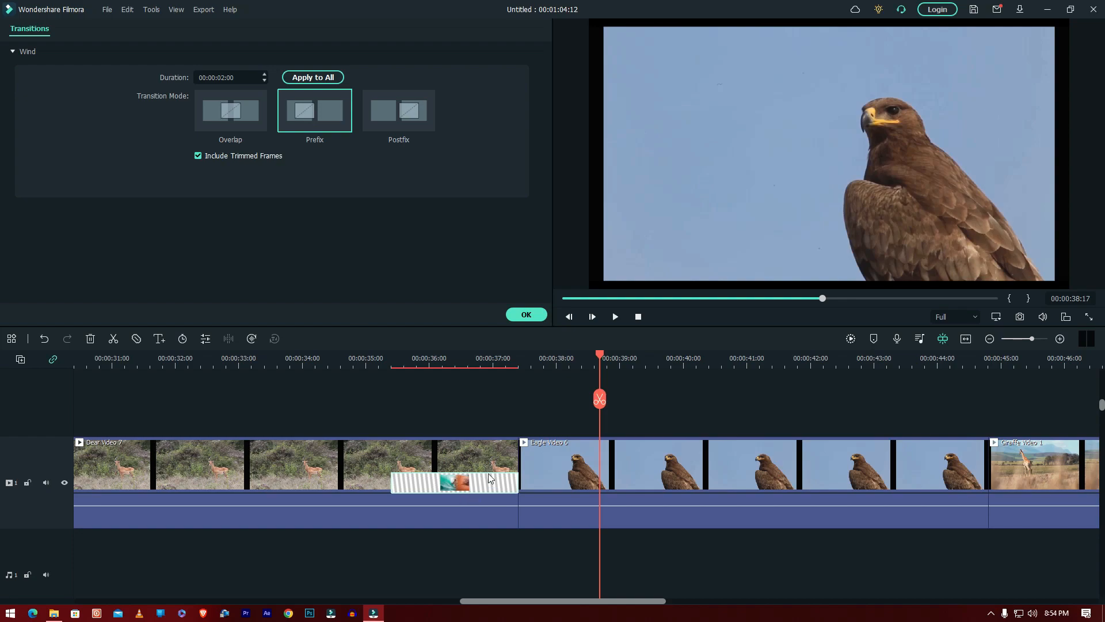
{"action": "left_click", "coordinate": [380, 358]}
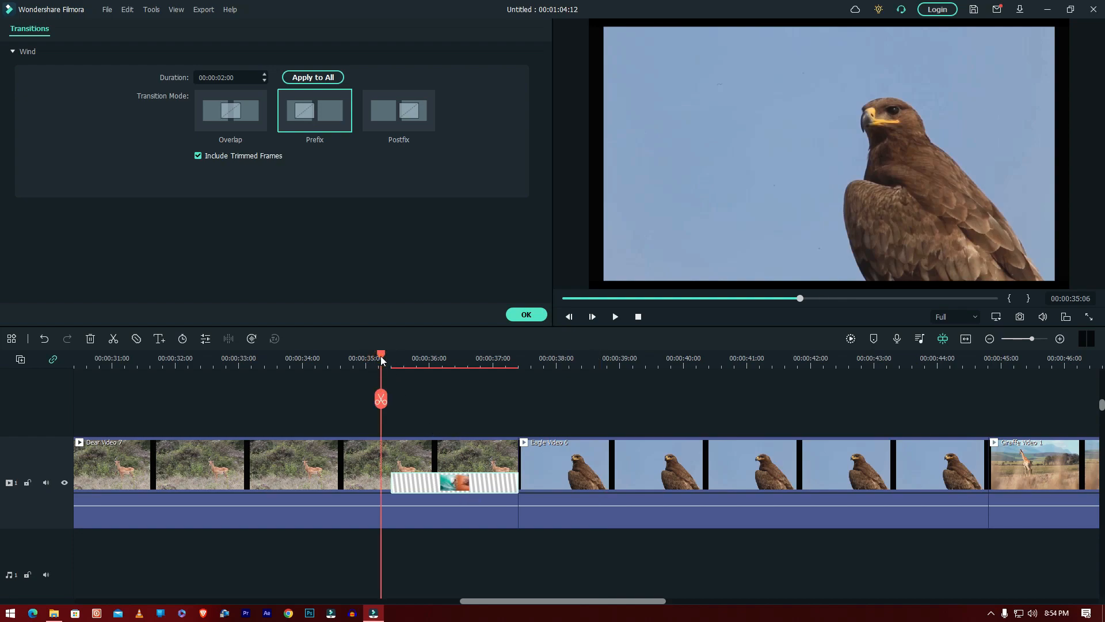
{"action": "left_click_drag", "start_coordinate": [381, 357], "coordinate": [579, 359]}
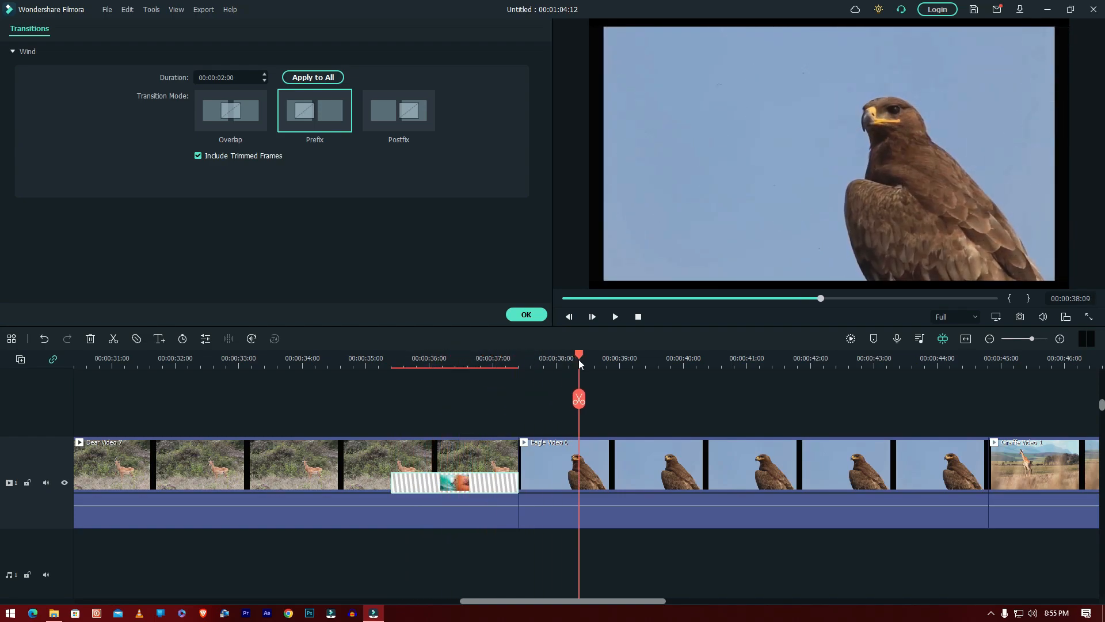
Step: Try the Postfix mode on the Wind transition, scrub up to 00:00:37:12, and restore the Overlap mode
{"action": "left_click", "coordinate": [405, 114]}
{"action": "left_click", "coordinate": [424, 362]}
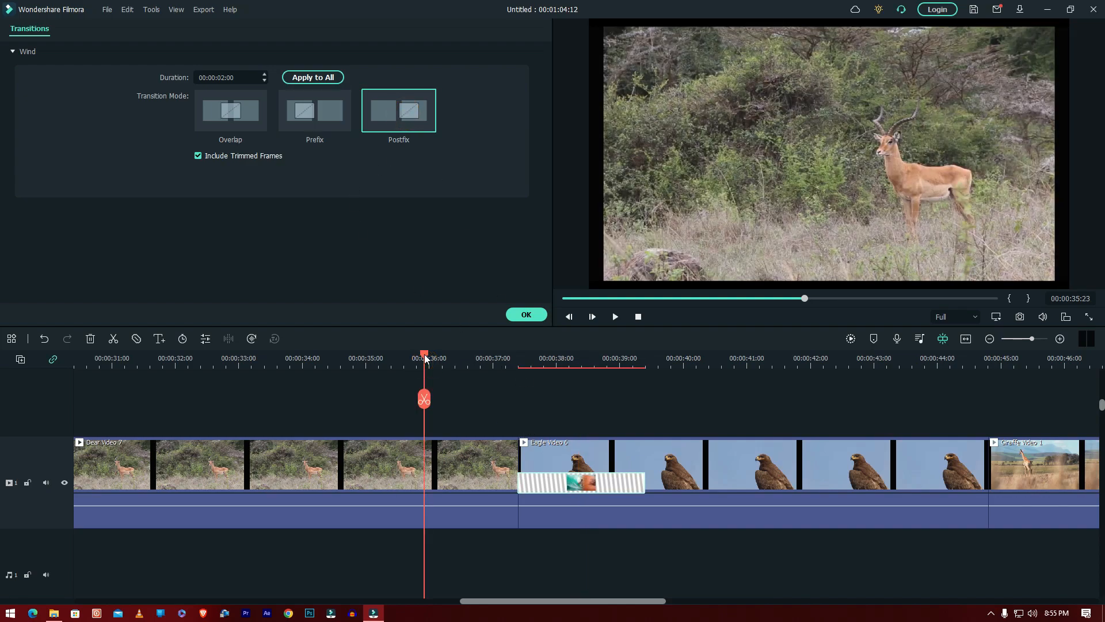
{"action": "left_click_drag", "start_coordinate": [424, 354], "coordinate": [523, 380]}
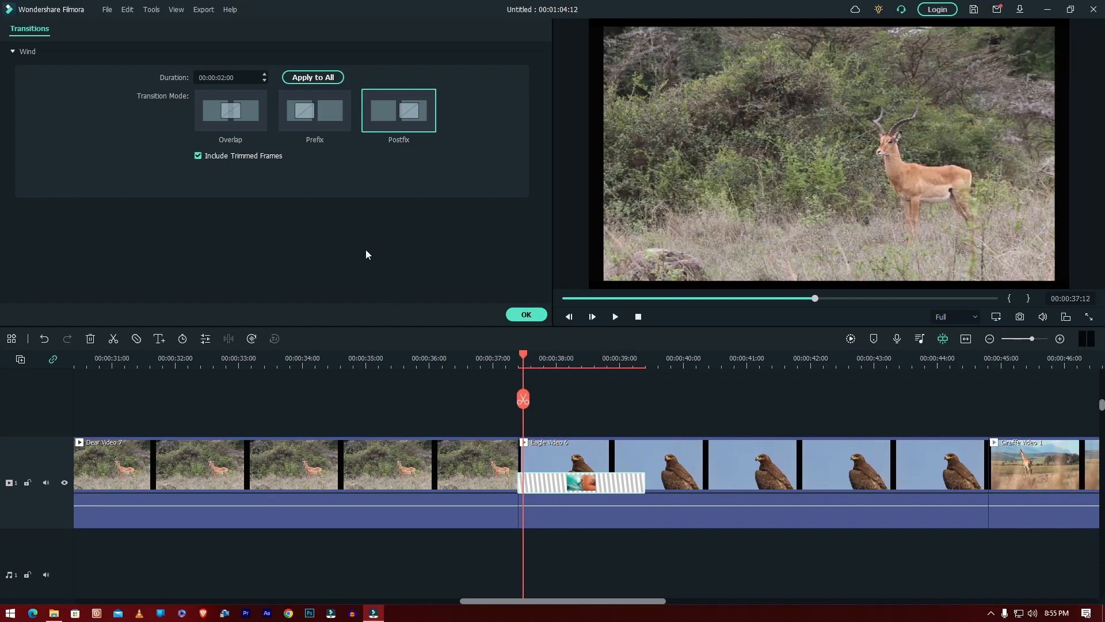
{"action": "left_click", "coordinate": [225, 112]}
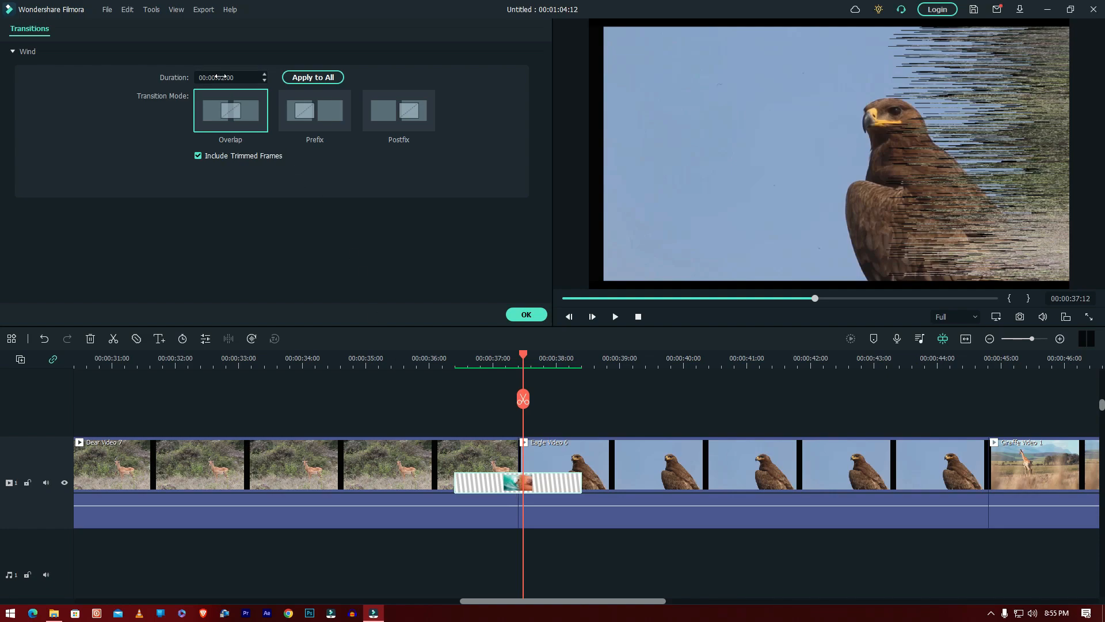
Step: Set the Wind transition's duration to 00:00:03:00 and close its settings
{"action": "mouse_move", "coordinate": [217, 75]}
{"action": "left_mouse_down"}
{"action": "mouse_move", "coordinate": [248, 75]}
{"action": "mouse_move", "coordinate": [190, 74]}
{"action": "mouse_move", "coordinate": [242, 74]}
{"action": "mouse_move", "coordinate": [232, 74]}
{"action": "left_mouse_up"}
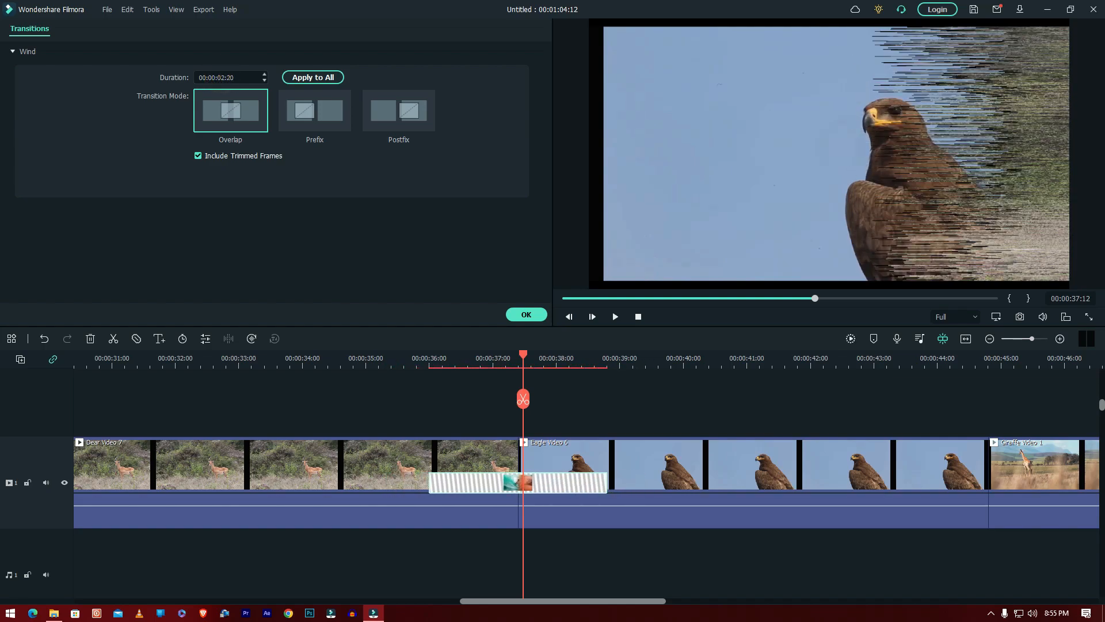
{"action": "left_click", "coordinate": [223, 77]}
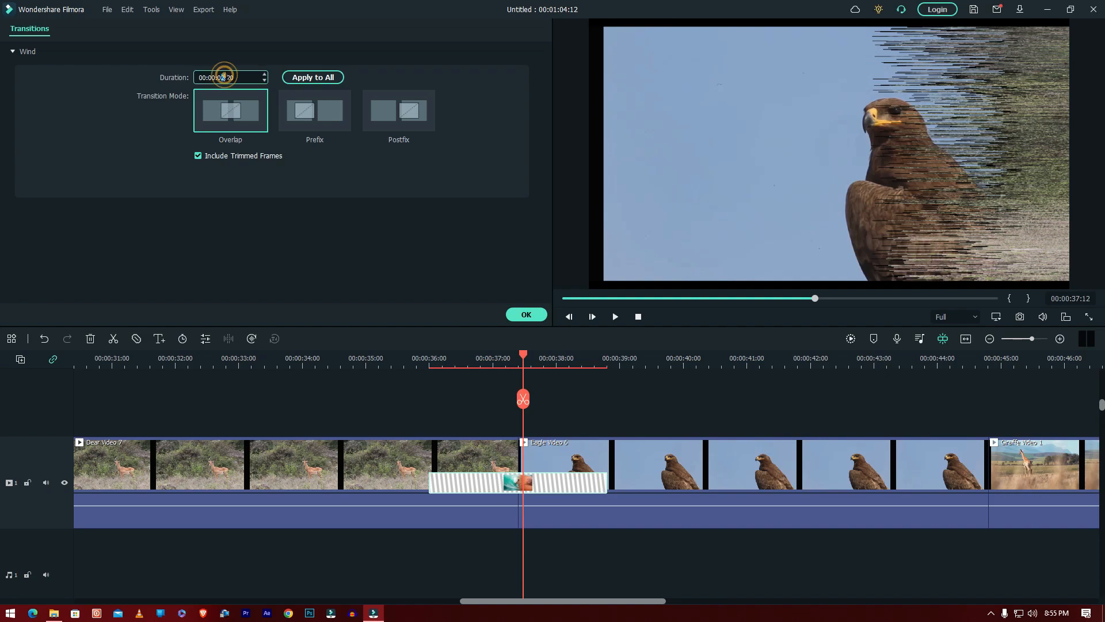
{"action": "type", "text": "3"}
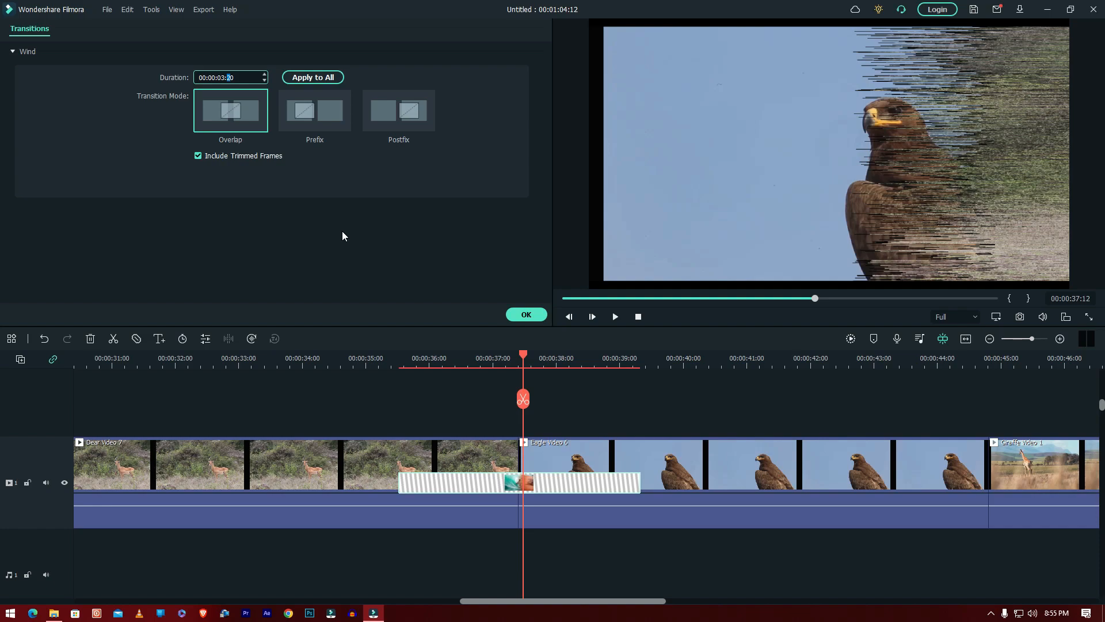
{"action": "type", "text": "0"}
{"action": "left_click", "coordinate": [472, 405]}
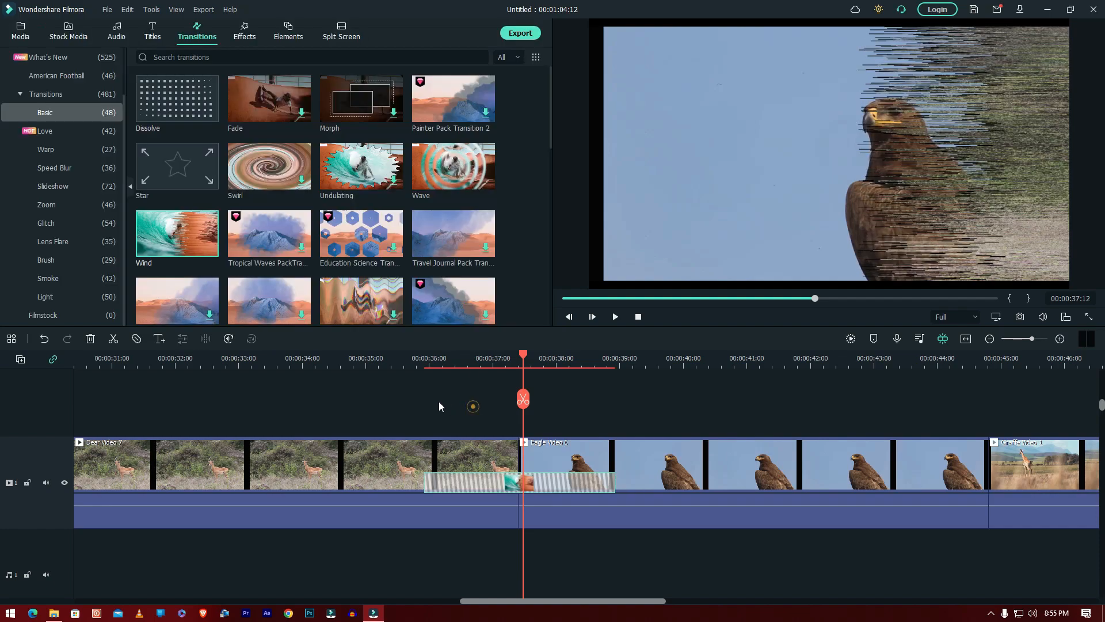
Step: Play the timeline from just before the lengthened Wind transition into Eagle Video 6 and stop past its start
{"action": "left_click", "coordinate": [412, 361]}
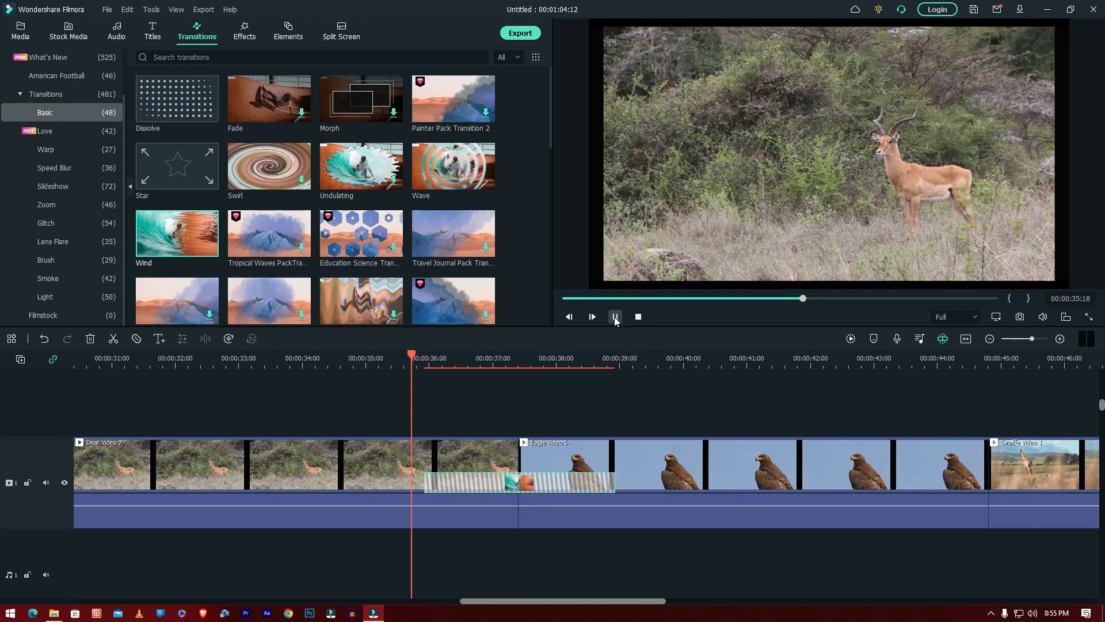
{"action": "left_click", "coordinate": [615, 318]}
{"action": "left_click", "coordinate": [614, 317]}
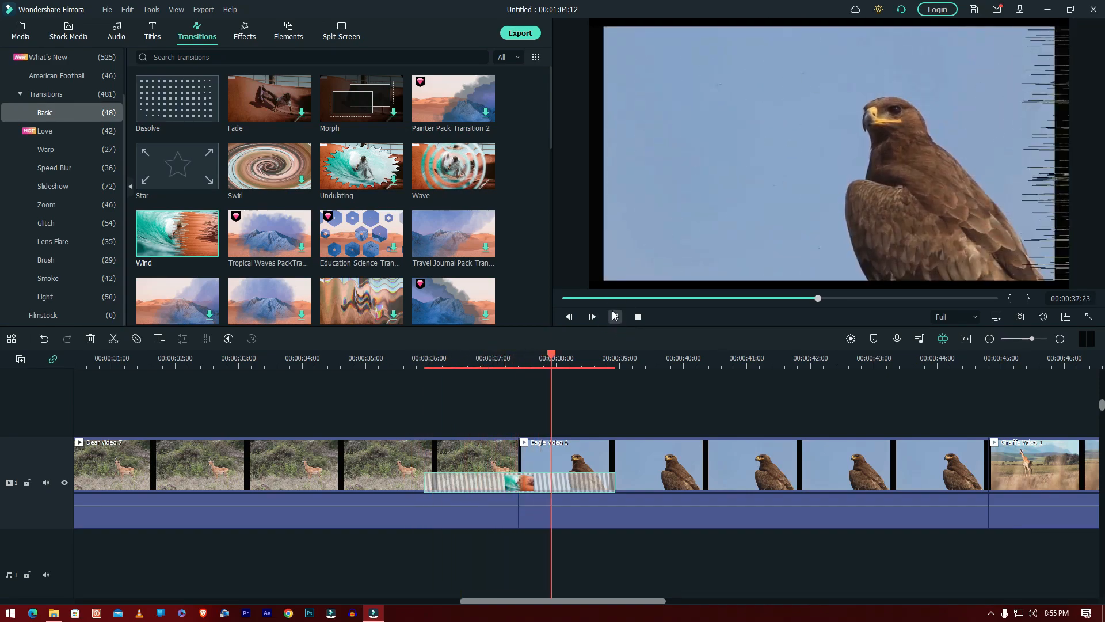
{"action": "left_click", "coordinate": [616, 317]}
Step: Reopen the Wind transition's settings, set its duration to 00:00:01:00, and close them
{"action": "double_click", "coordinate": [544, 483]}
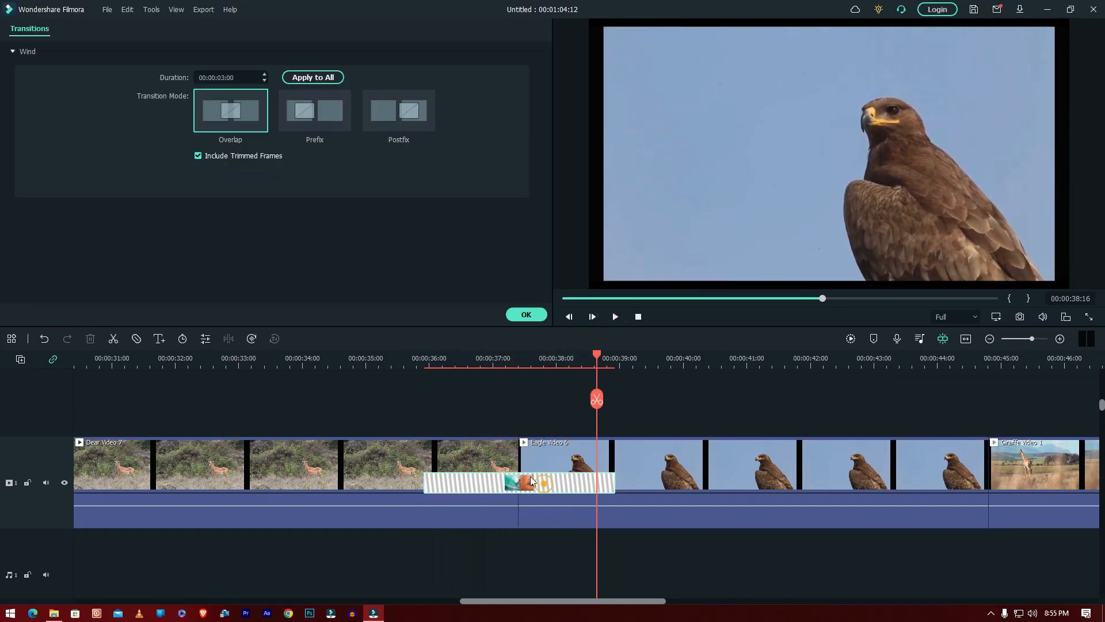
{"action": "left_click_drag", "start_coordinate": [234, 75], "coordinate": [202, 75]}
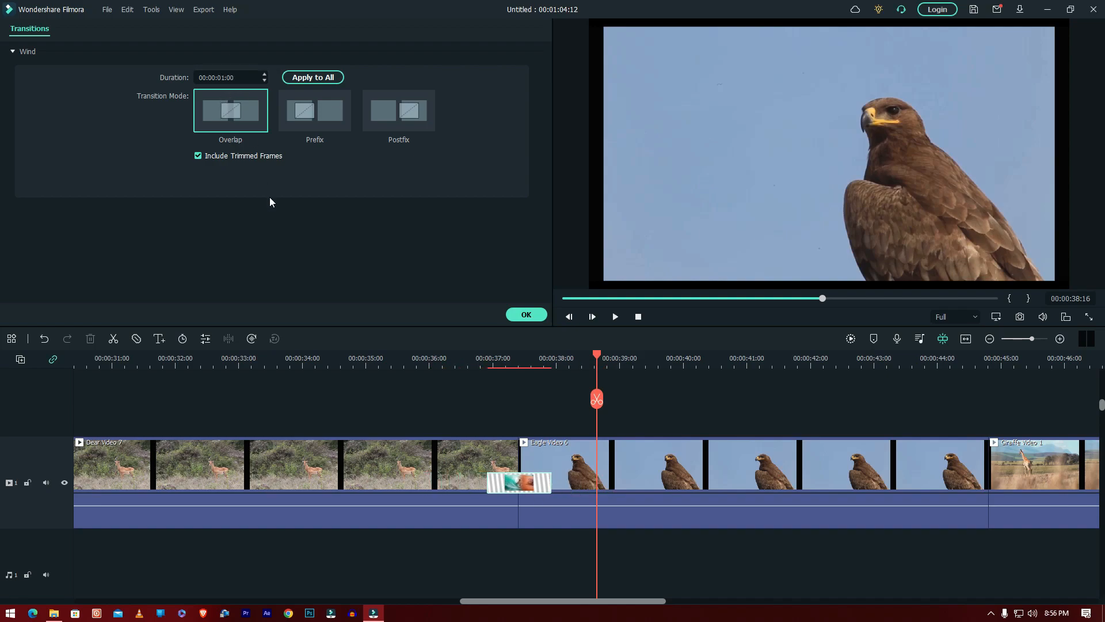
{"action": "left_click", "coordinate": [485, 410]}
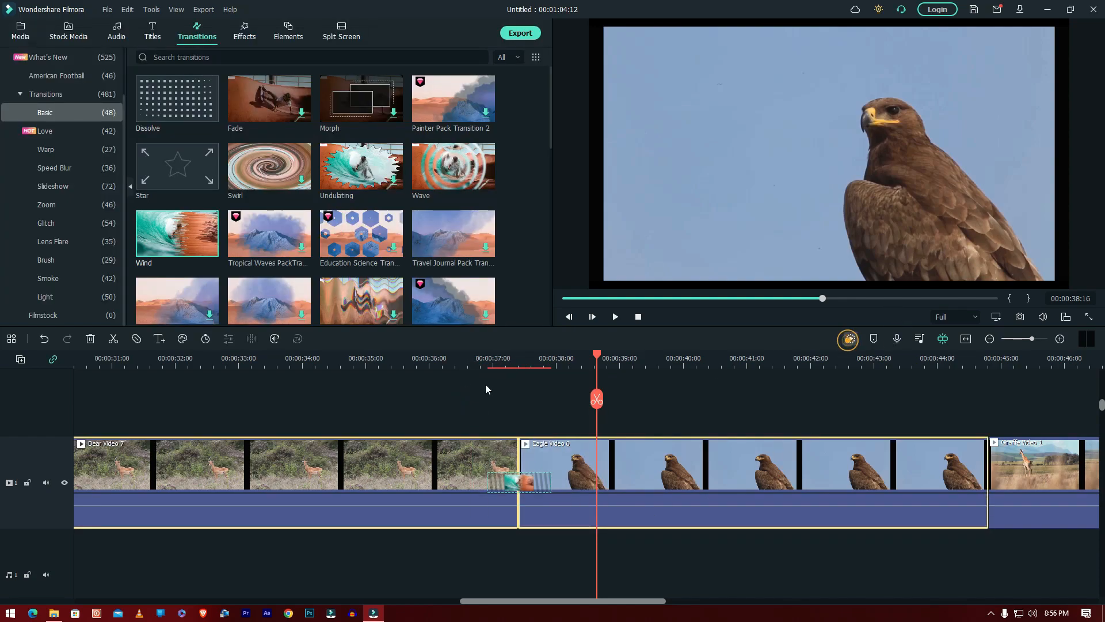
Step: Render the timeline preview and play it from 00:00:36:13 across the Wind transition, pausing in Eagle Video 6
{"action": "key", "text": "Return"}
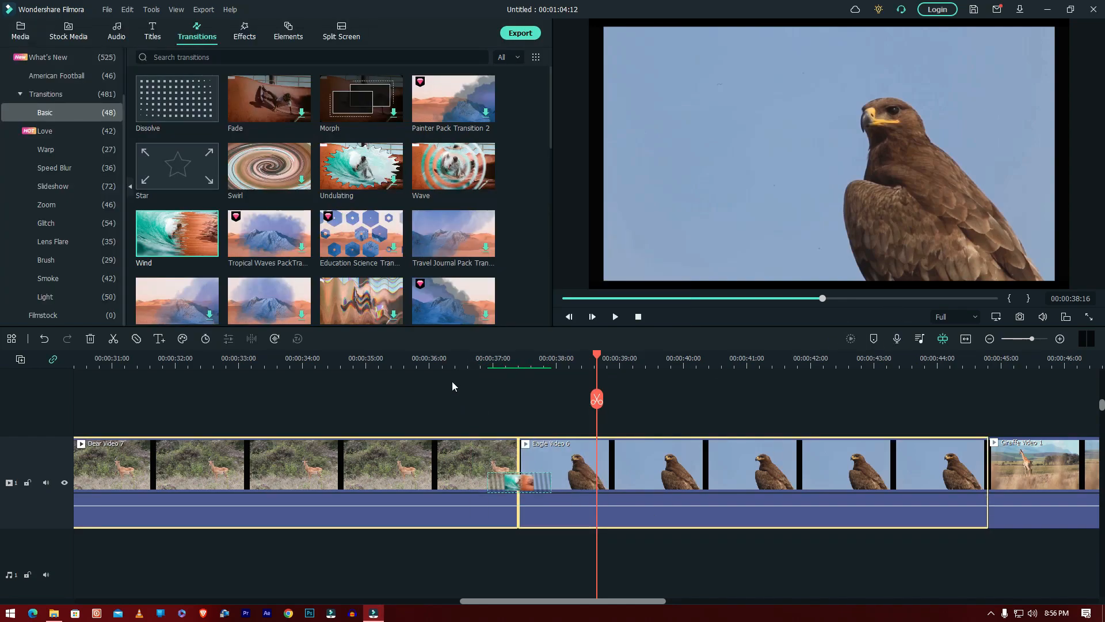
{"action": "left_click", "coordinate": [462, 360]}
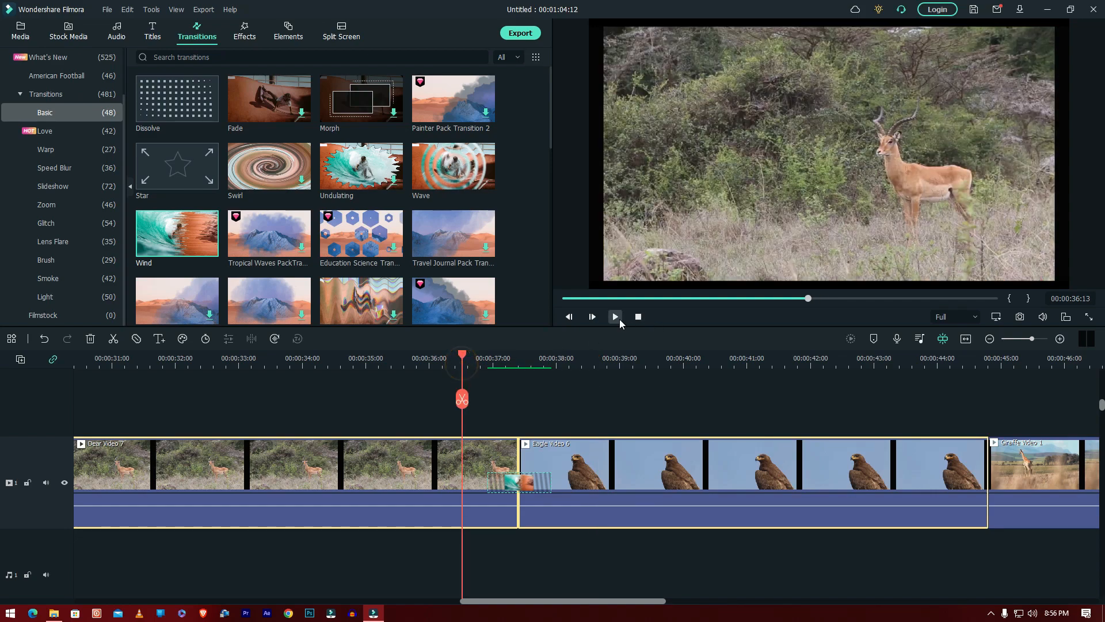
{"action": "left_click", "coordinate": [615, 317]}
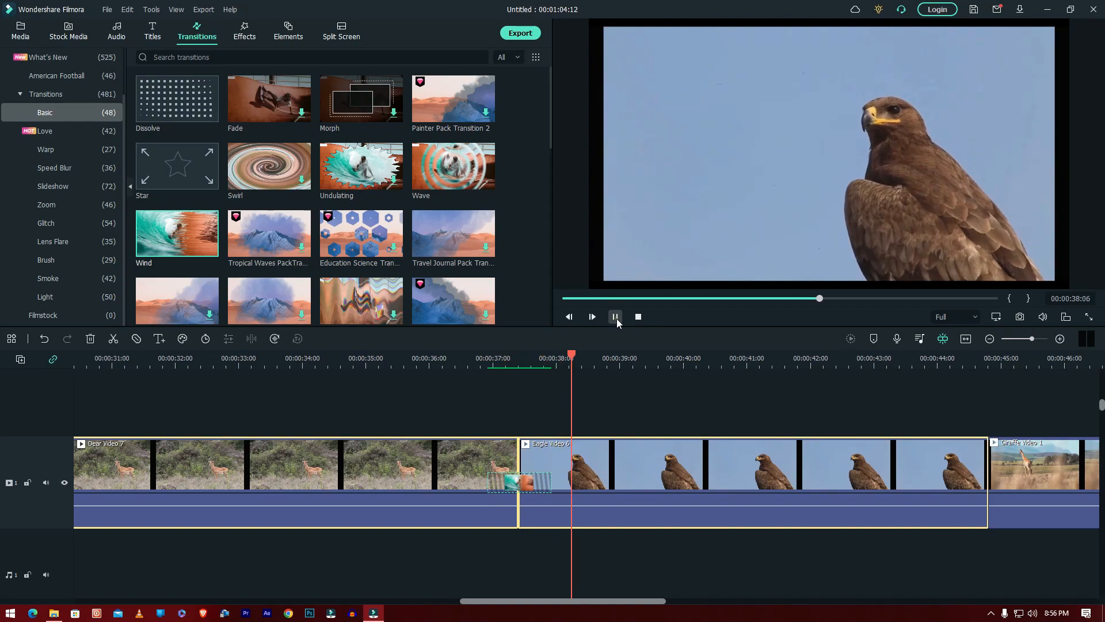
{"action": "left_click", "coordinate": [615, 317]}
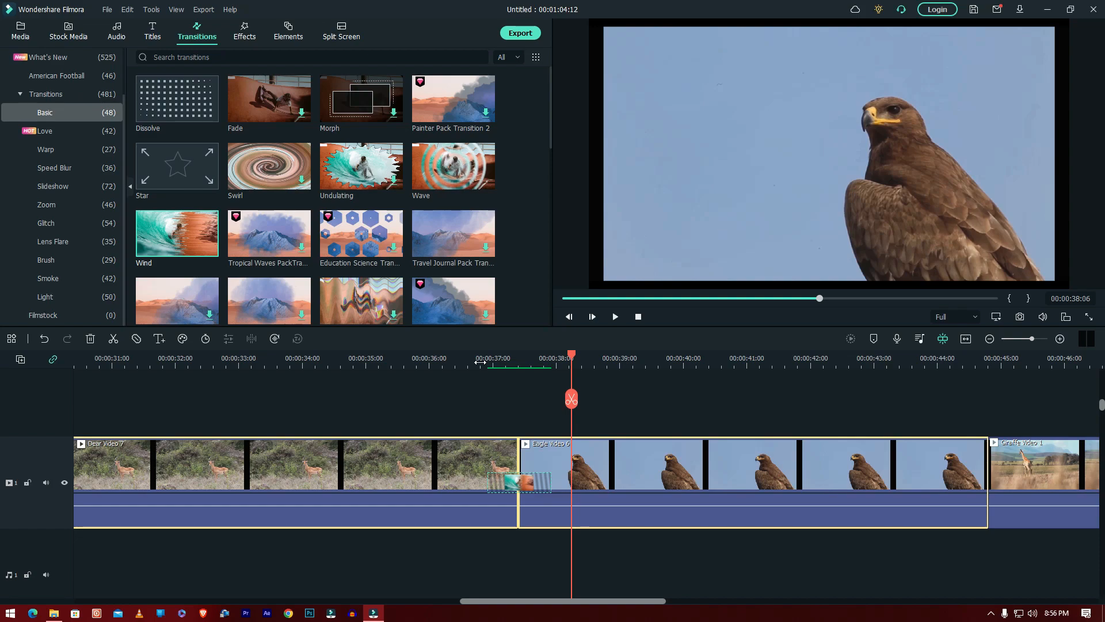
Step: Reopen the Wind transition's settings, try to extend the transition's end edge on the timeline, and close the settings
{"action": "double_click", "coordinate": [520, 481]}
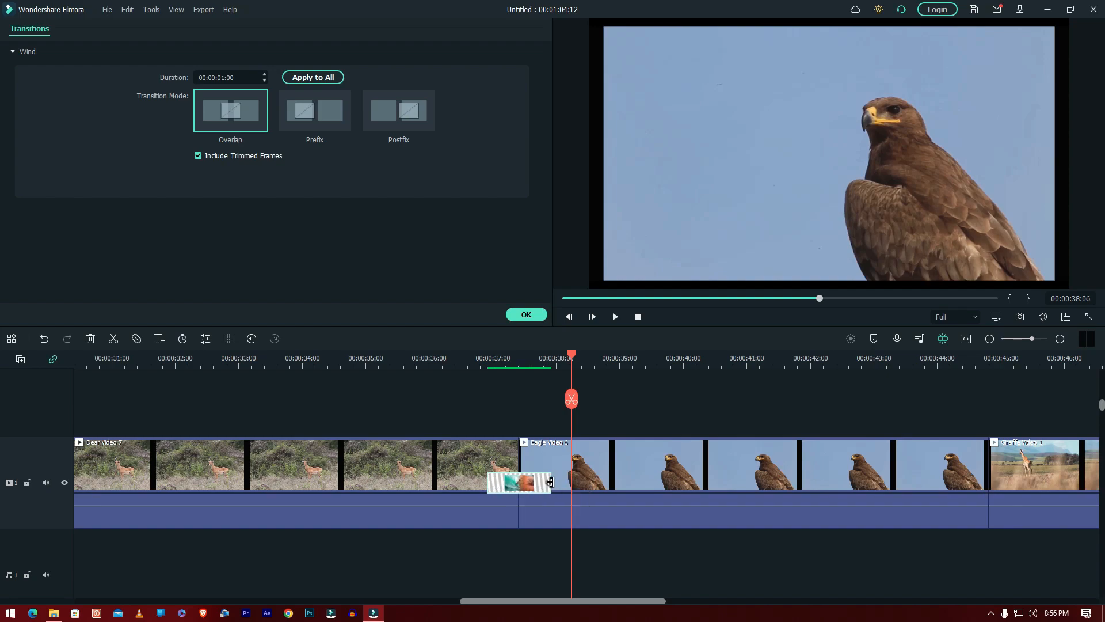
{"action": "mouse_move", "coordinate": [550, 483]}
{"action": "left_mouse_down"}
{"action": "mouse_move", "coordinate": [854, 487]}
{"action": "mouse_move", "coordinate": [530, 486]}
{"action": "mouse_move", "coordinate": [846, 486]}
{"action": "mouse_move", "coordinate": [552, 483]}
{"action": "left_mouse_up"}
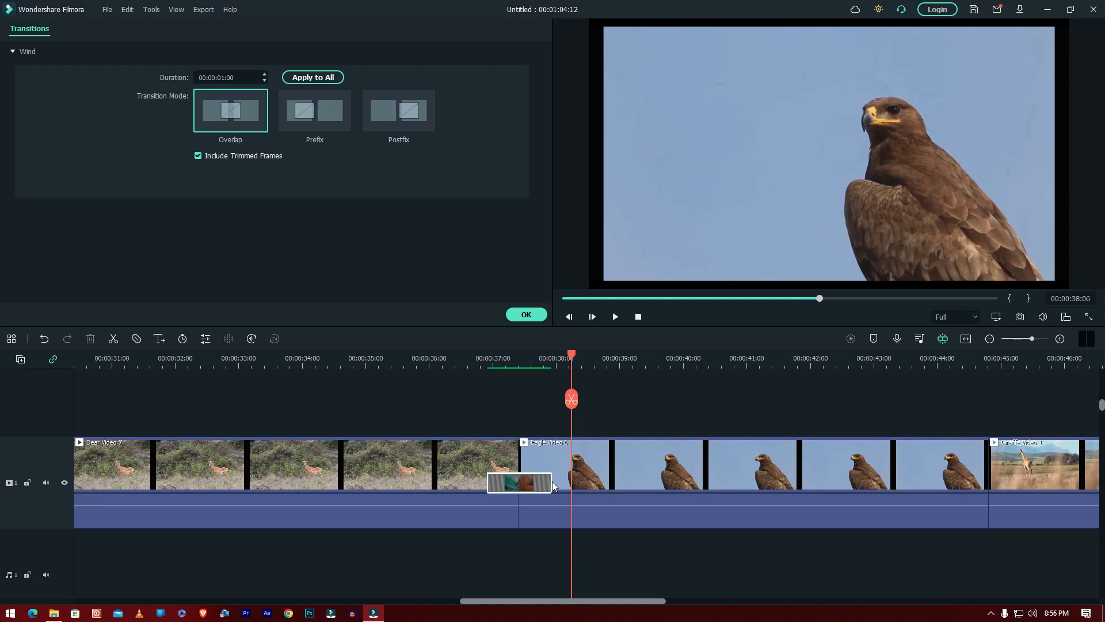
{"action": "left_click", "coordinate": [626, 403]}
{"action": "left_click_drag", "start_coordinate": [753, 354], "coordinate": [547, 356]}
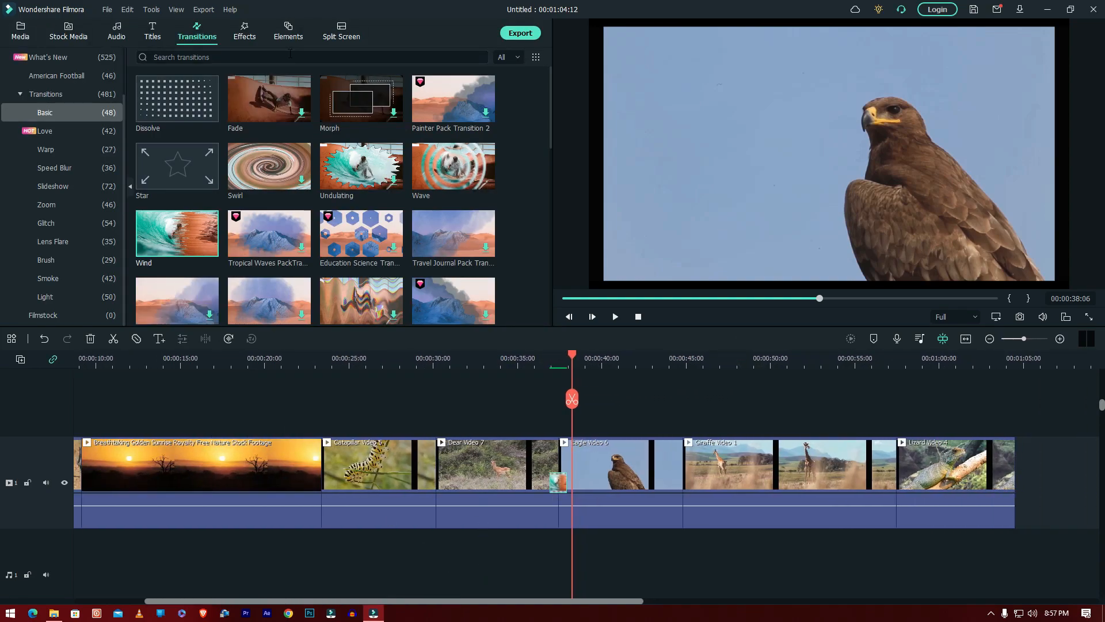
Step: Browse the Basic transitions down to the end of the list and back to its start
{"action": "mouse_move", "coordinate": [427, 171]}
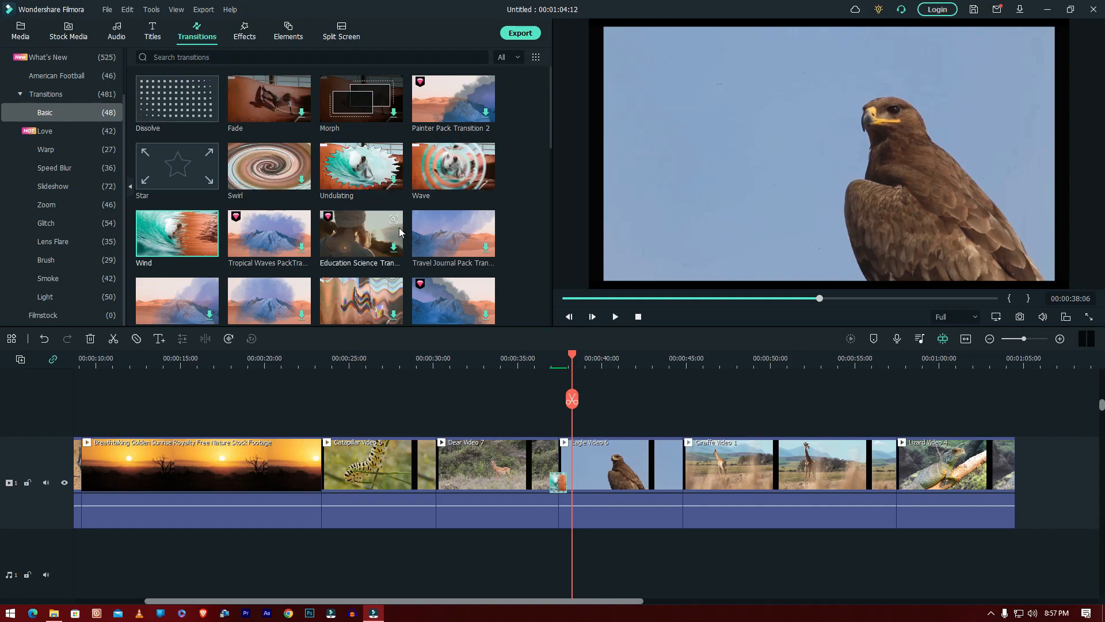
{"action": "scroll", "coordinate": [427, 171], "scroll_direction": "down", "scroll_amount": 10}
{"action": "mouse_move", "coordinate": [466, 201]}
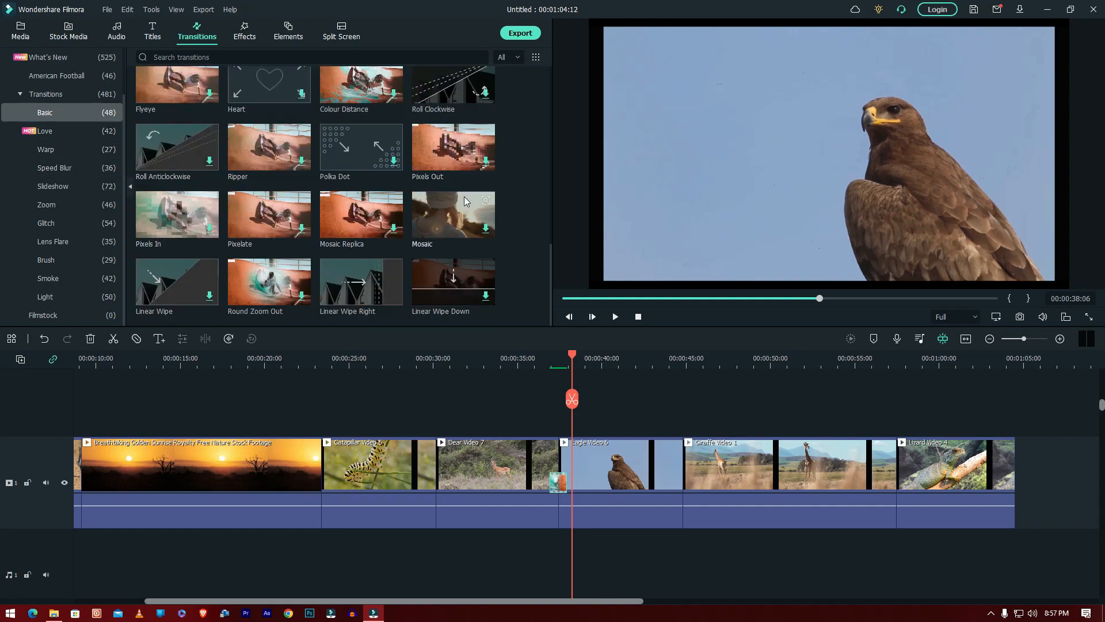
{"action": "scroll", "coordinate": [444, 247], "scroll_direction": "up", "scroll_amount": 10}
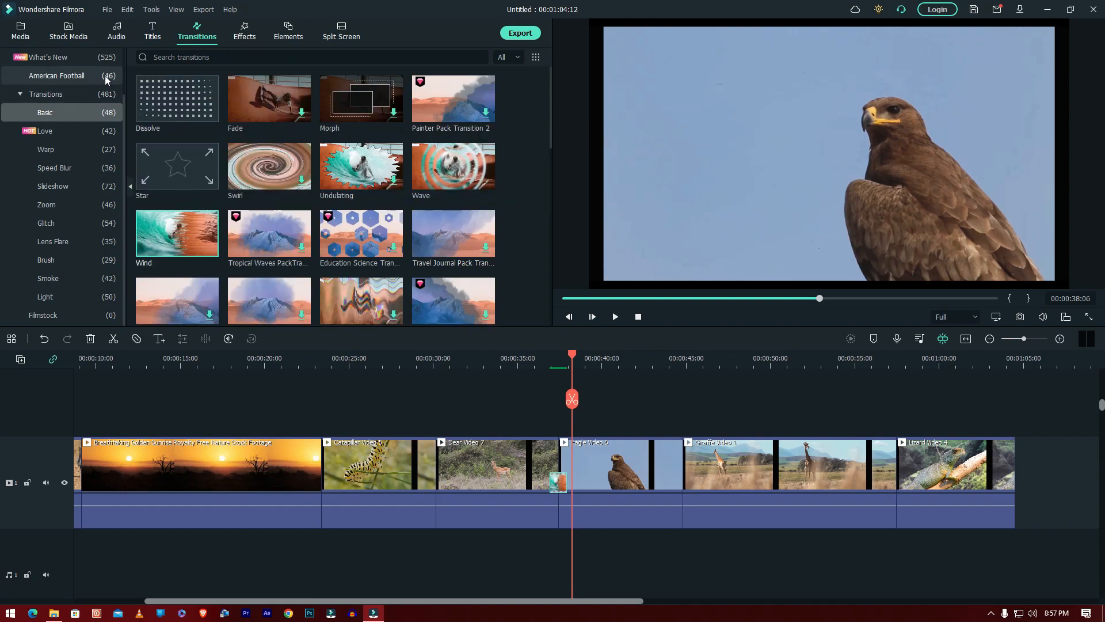
Step: Browse the effects library, expand Video Effects to its Basic category, and preview the Domain Warping effect
{"action": "left_click", "coordinate": [243, 30]}
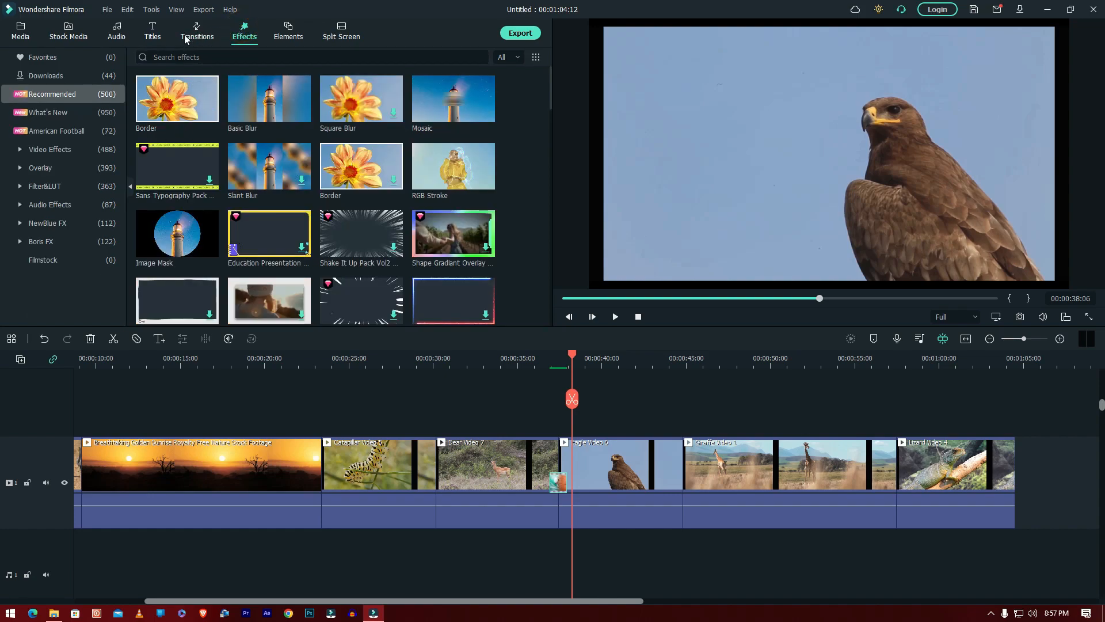
{"action": "scroll", "coordinate": [426, 161], "scroll_direction": "down", "scroll_amount": 10}
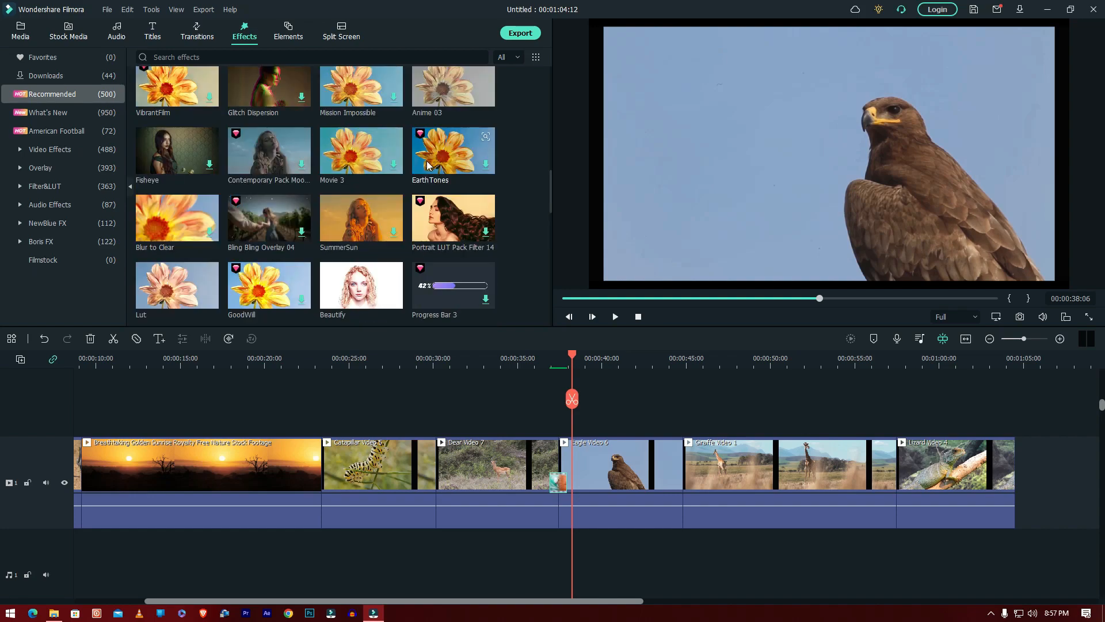
{"action": "scroll", "coordinate": [426, 162], "scroll_direction": "up", "scroll_amount": 10}
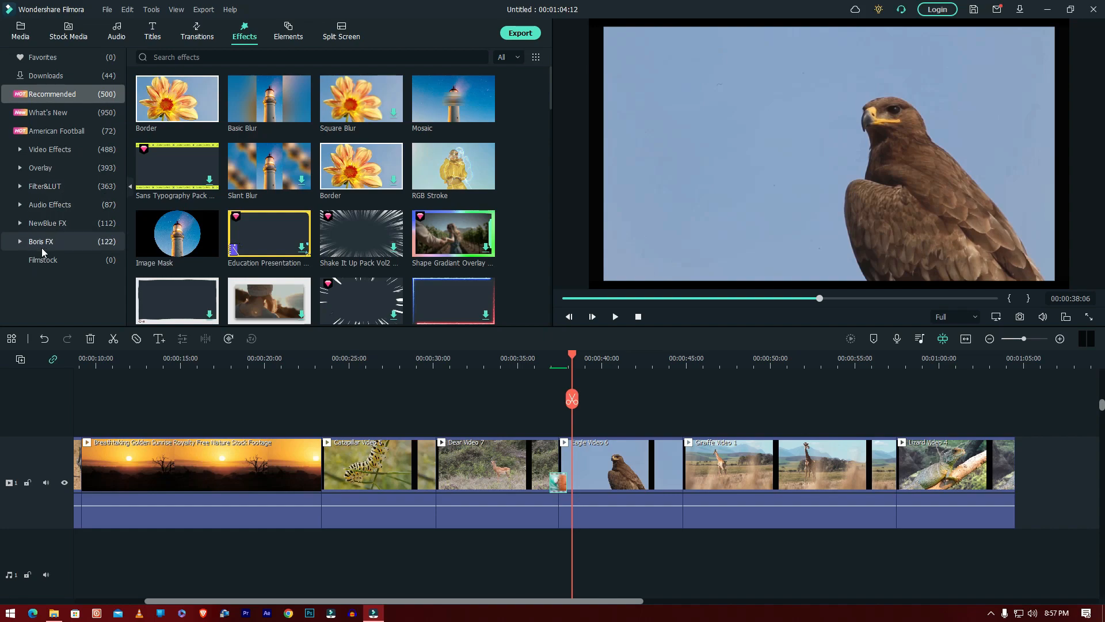
{"action": "left_click", "coordinate": [20, 149]}
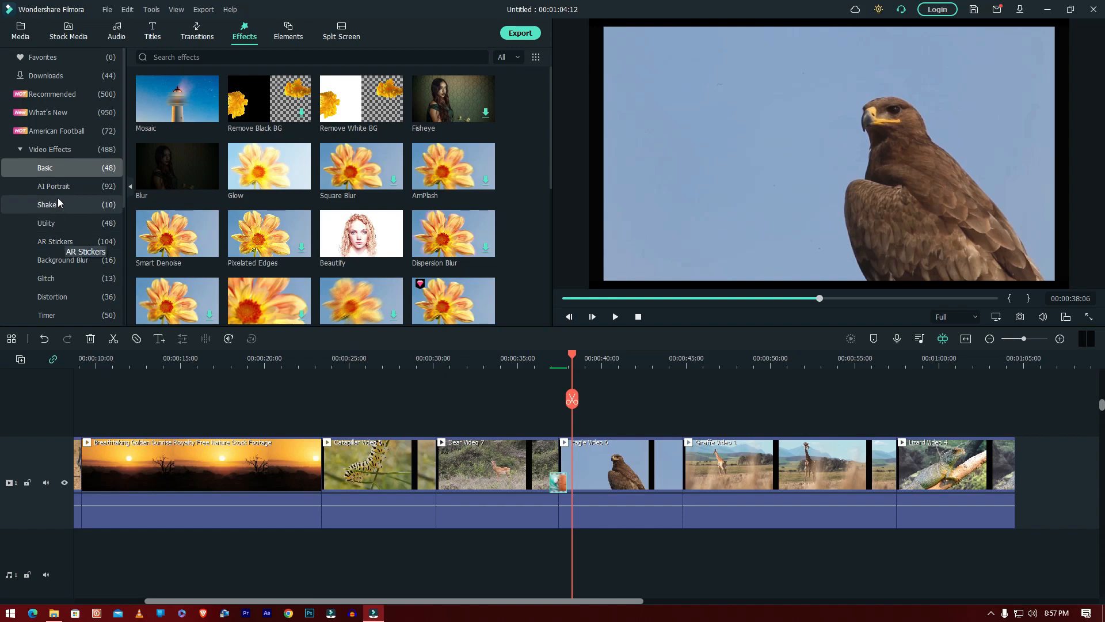
{"action": "scroll", "coordinate": [530, 195], "scroll_direction": "down", "scroll_amount": 3}
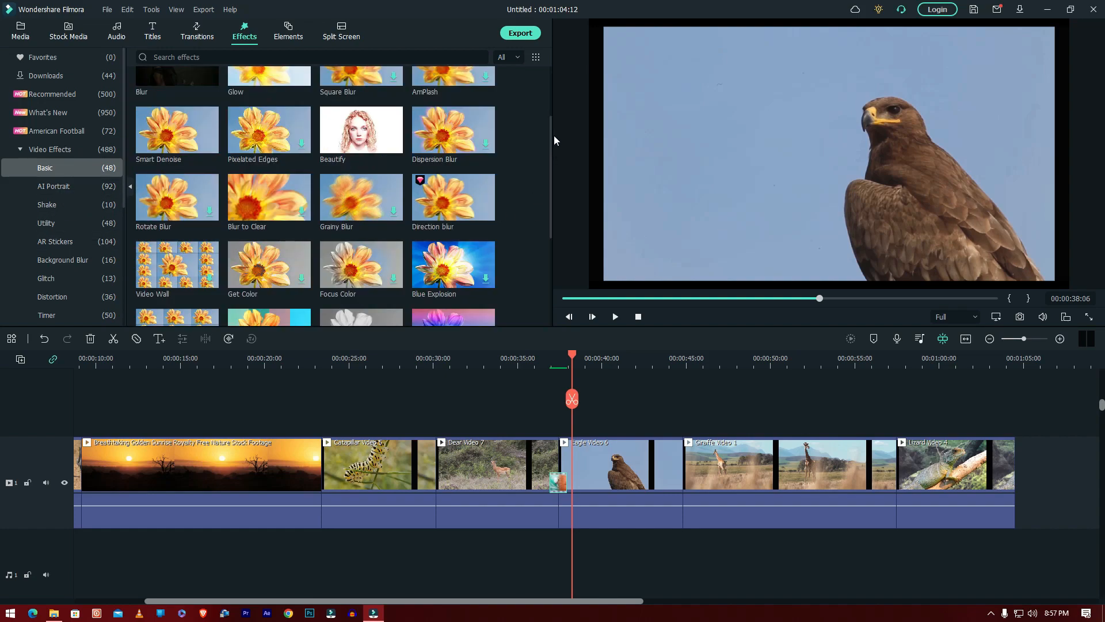
{"action": "left_click_drag", "start_coordinate": [550, 136], "coordinate": [564, 234]}
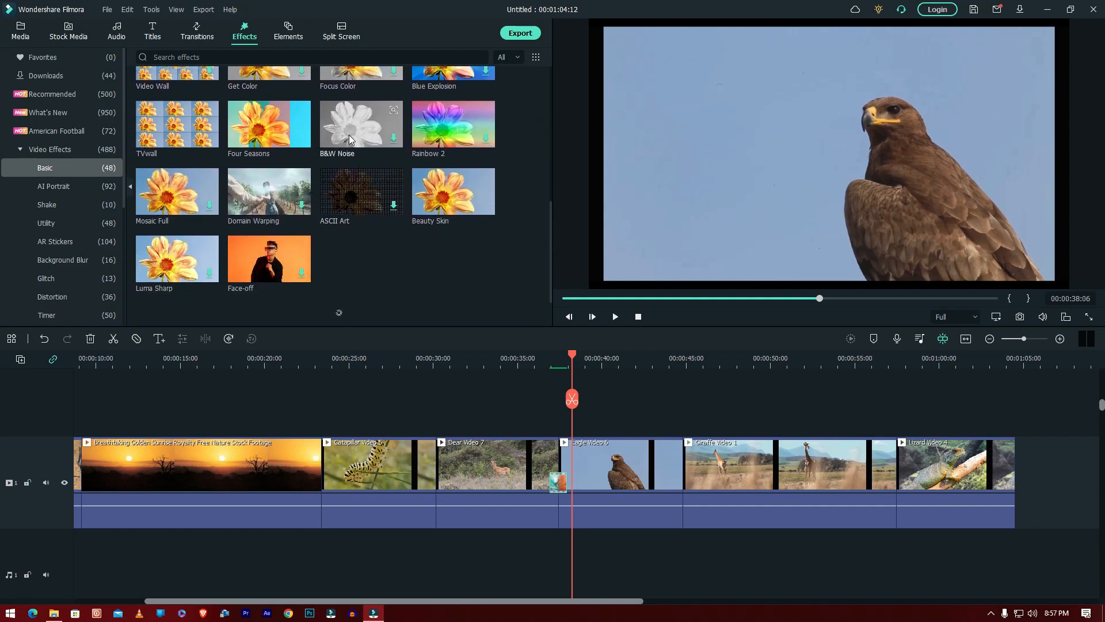
{"action": "left_click", "coordinate": [268, 197]}
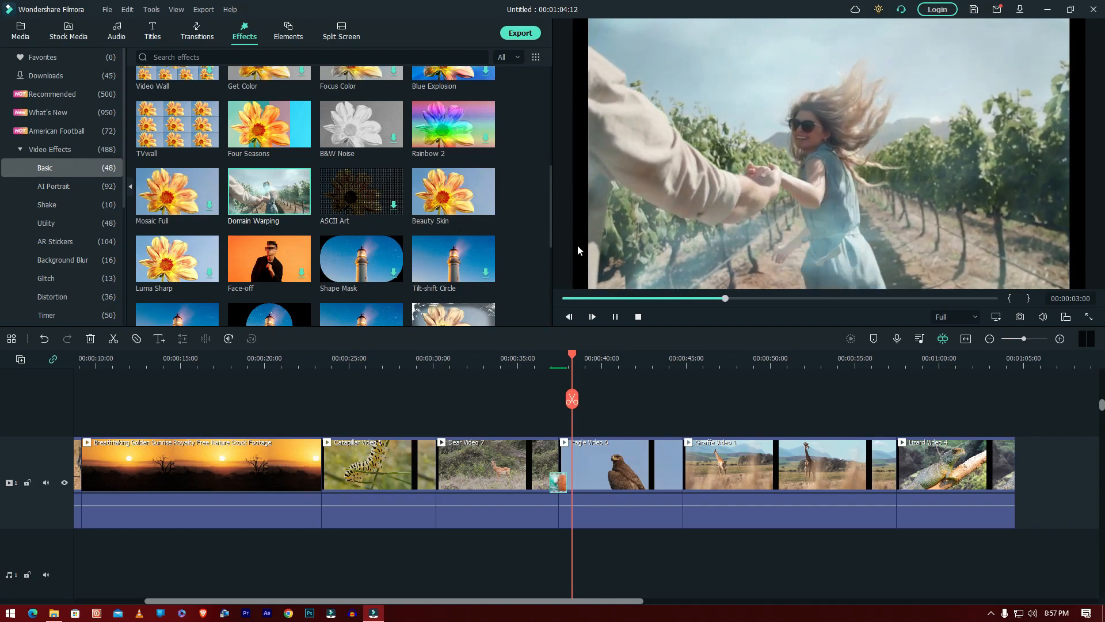
{"action": "left_click", "coordinate": [613, 316]}
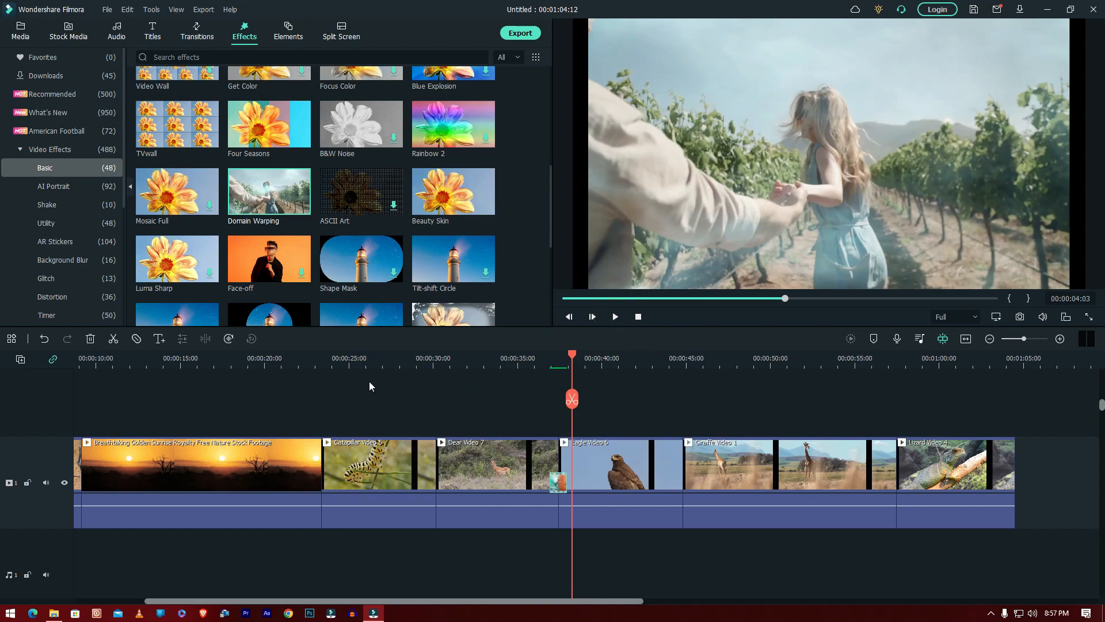
Step: Play the timeline from 00:00:23:05, just before the caterpillar clip, and pause at 00:00:25:15
{"action": "left_click", "coordinate": [318, 362]}
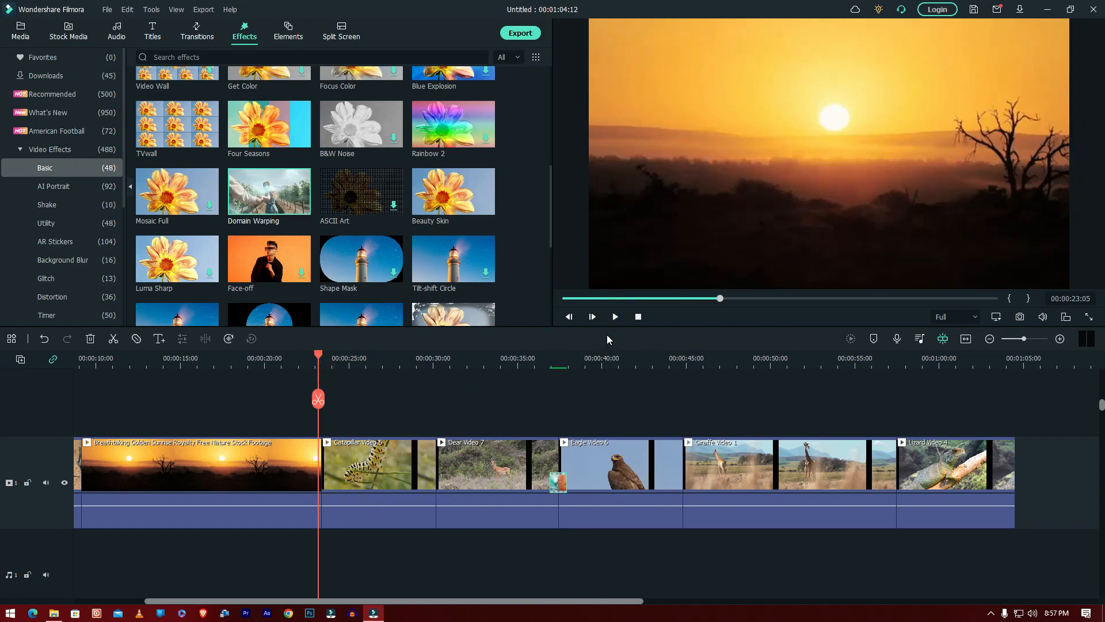
{"action": "left_click", "coordinate": [615, 316]}
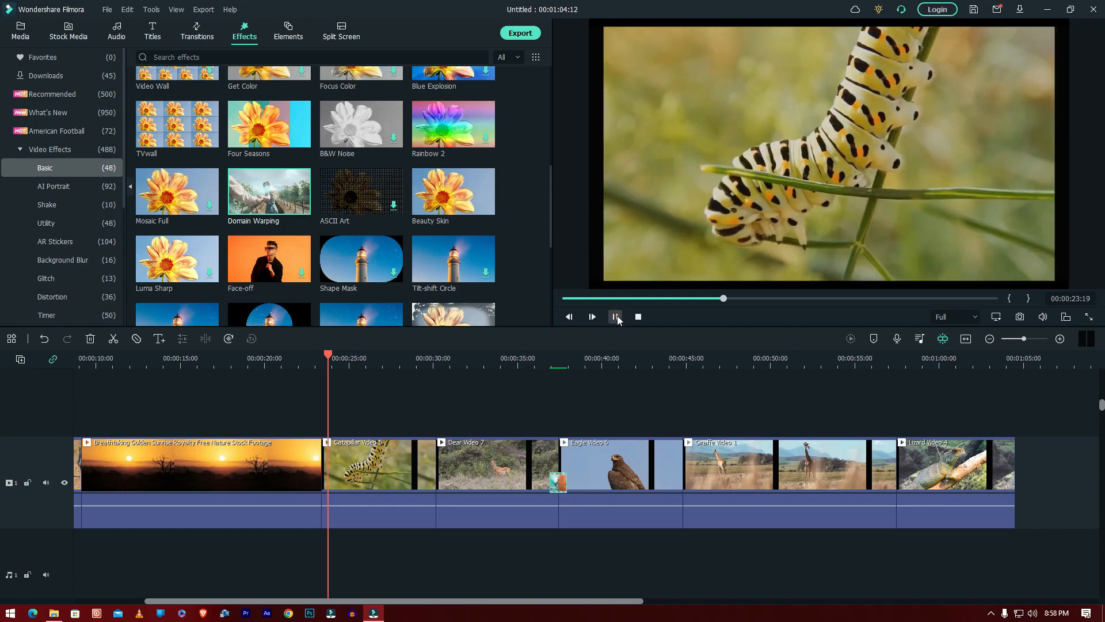
{"action": "left_click", "coordinate": [615, 316]}
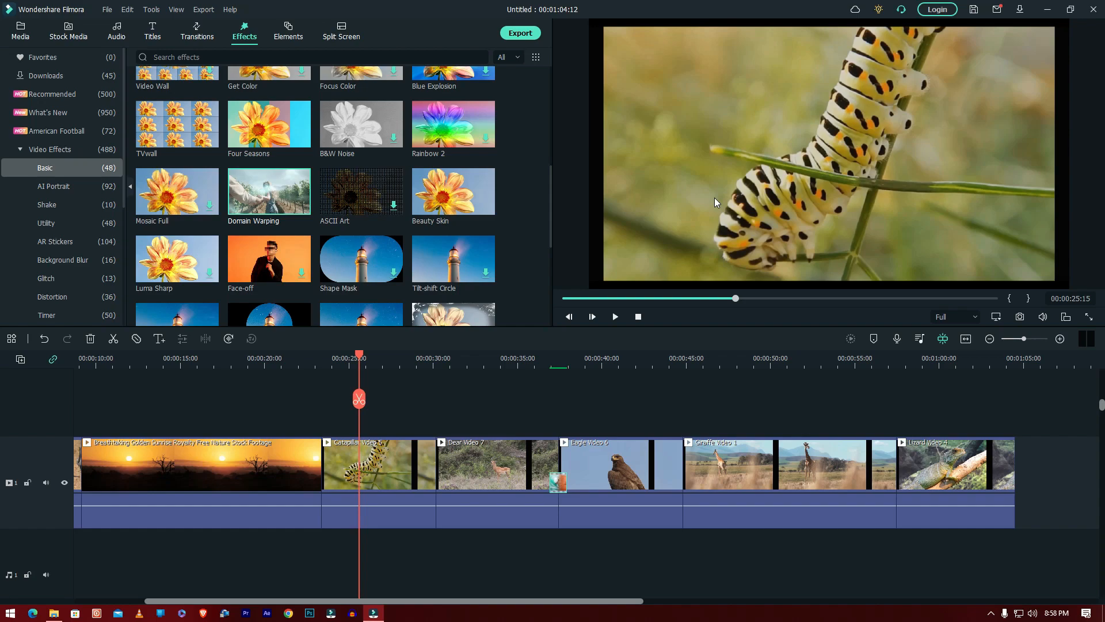
Step: Apply the Domain Warping effect to the caterpillar clip, inspect its effect marker, and select Dear Video 7
{"action": "mouse_move", "coordinate": [255, 199]}
{"action": "left_click_drag", "start_coordinate": [262, 196], "coordinate": [352, 479]}
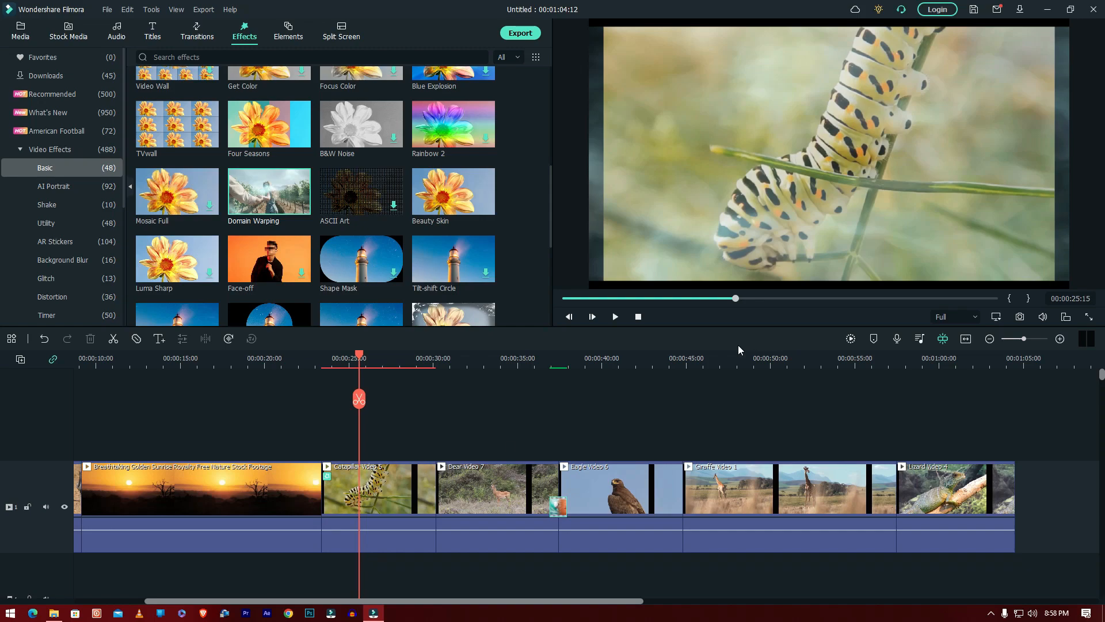
{"action": "scroll", "coordinate": [423, 360], "scroll_direction": "up", "scroll_amount": 5}
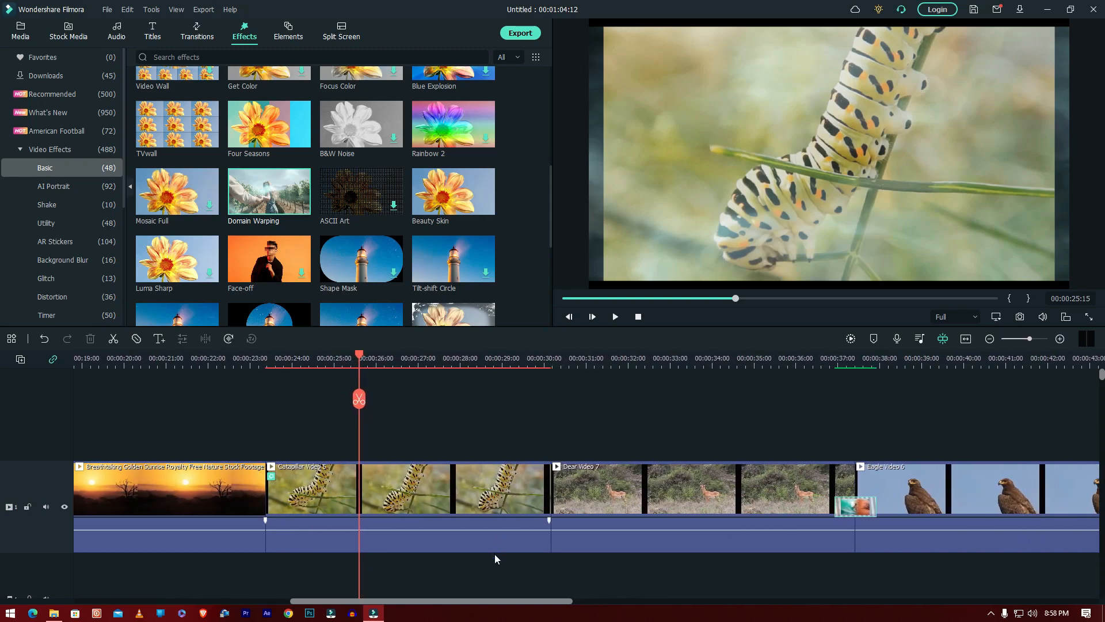
{"action": "left_click_drag", "start_coordinate": [509, 602], "coordinate": [484, 602]}
{"action": "scroll", "coordinate": [524, 418], "scroll_direction": "down", "scroll_amount": 1}
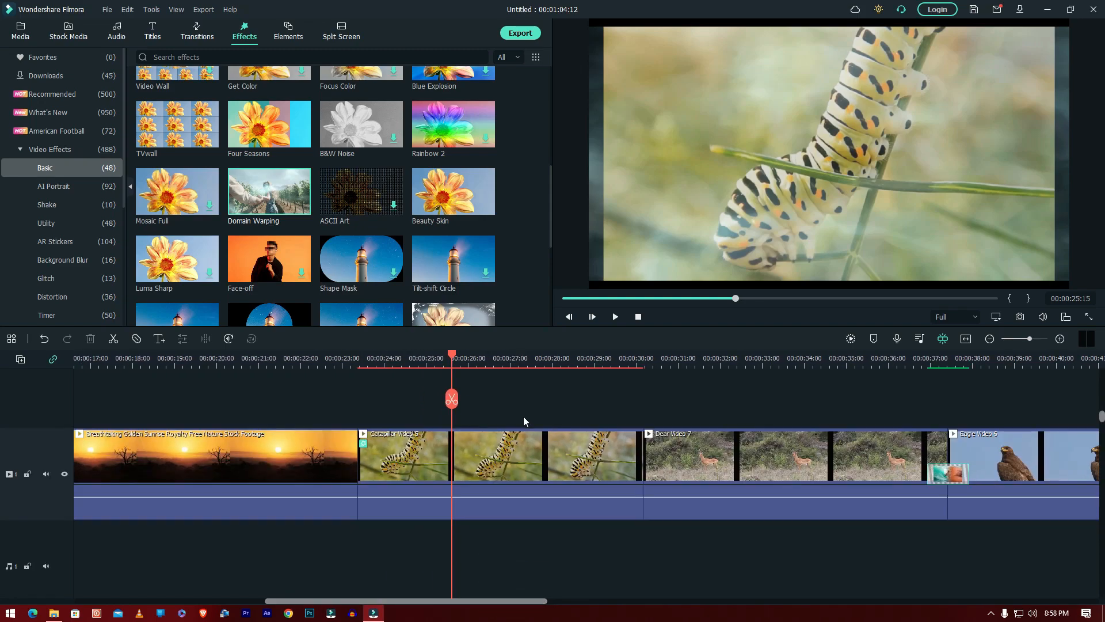
{"action": "left_click", "coordinate": [506, 449]}
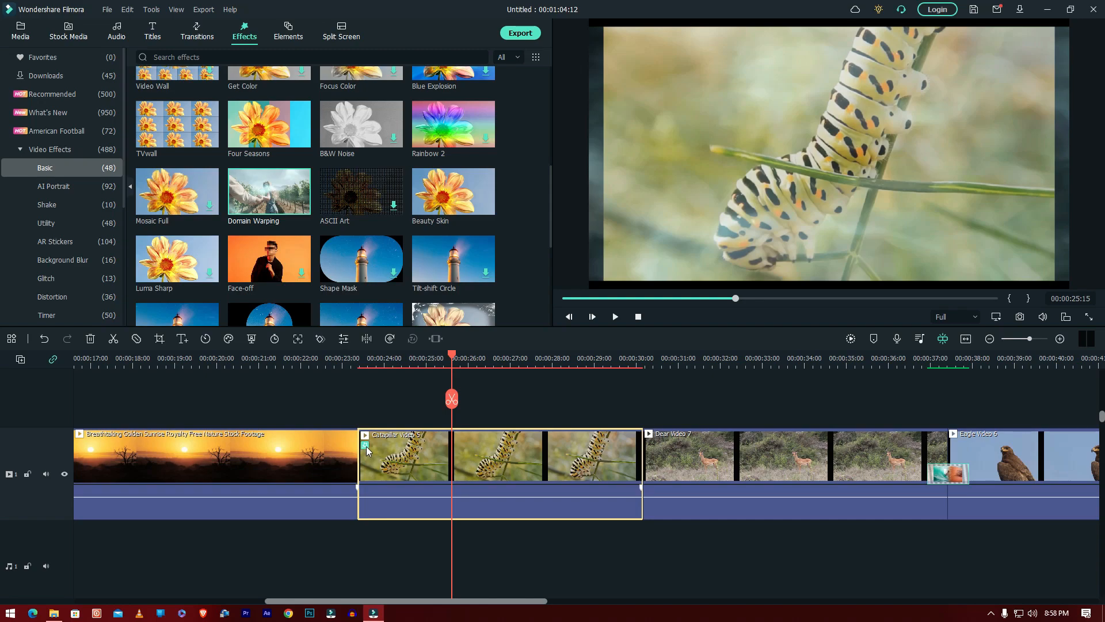
{"action": "left_click_drag", "start_coordinate": [382, 400], "coordinate": [528, 548]}
{"action": "left_click", "coordinate": [725, 463]}
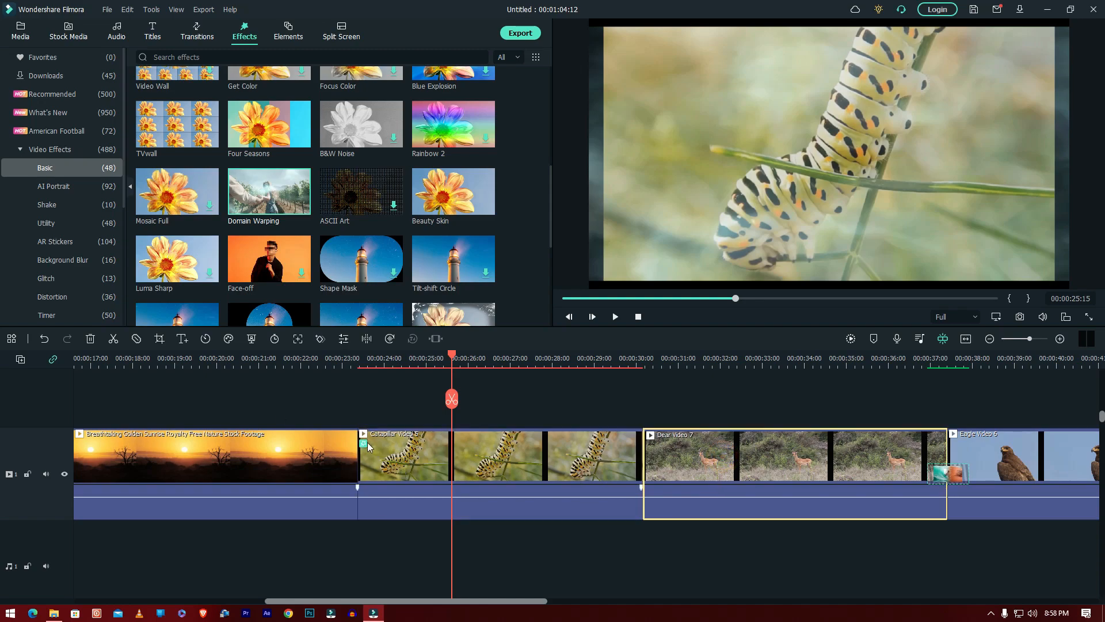
Step: Play the caterpillar clip with Domain Warping from 00:00:23:04 and pause at 00:00:28:24
{"action": "scroll", "coordinate": [518, 364], "scroll_direction": "down", "scroll_amount": 2}
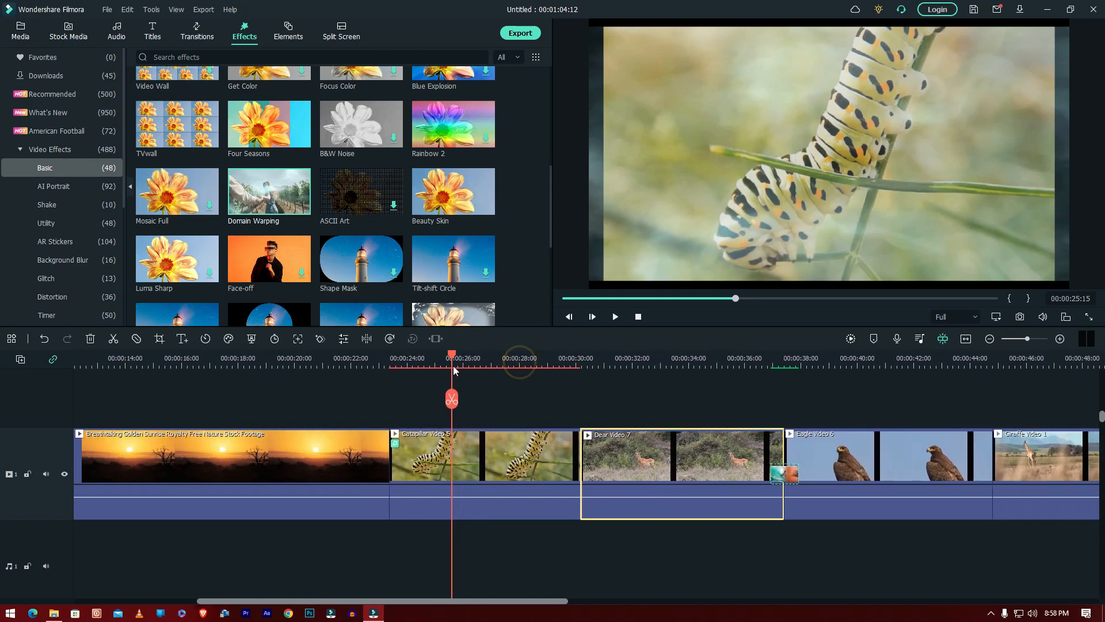
{"action": "left_click", "coordinate": [384, 362]}
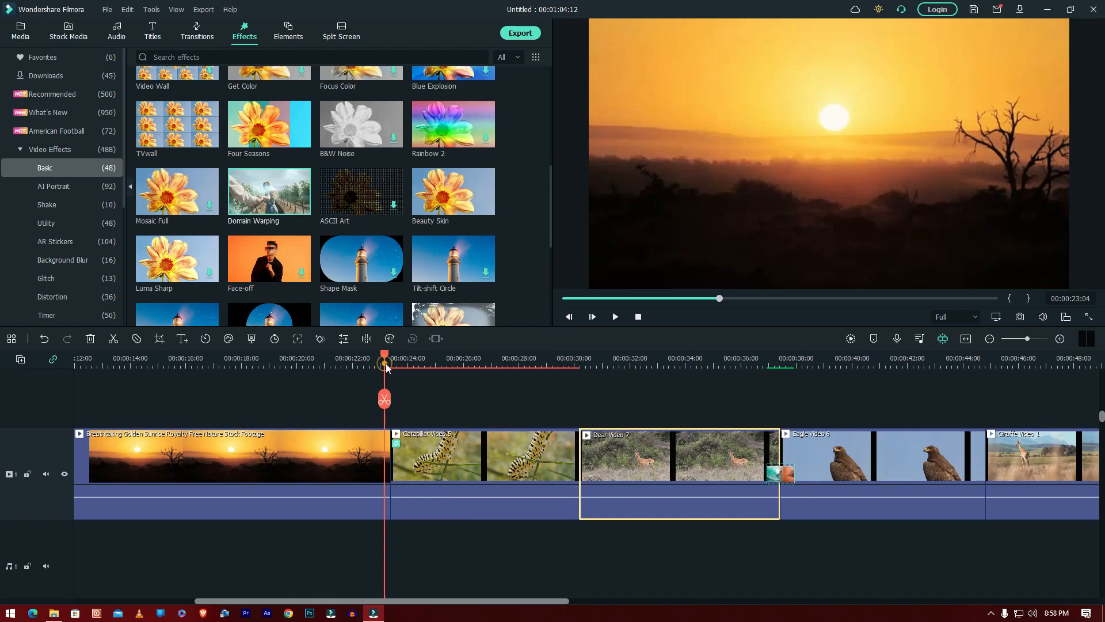
{"action": "left_click", "coordinate": [615, 316]}
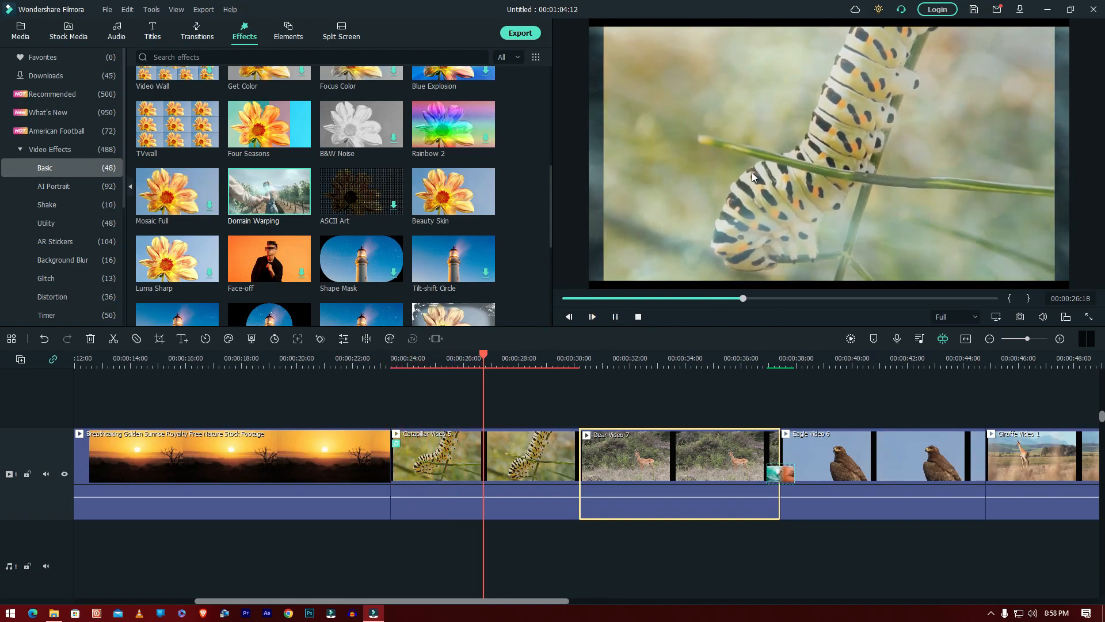
{"action": "left_click", "coordinate": [615, 317]}
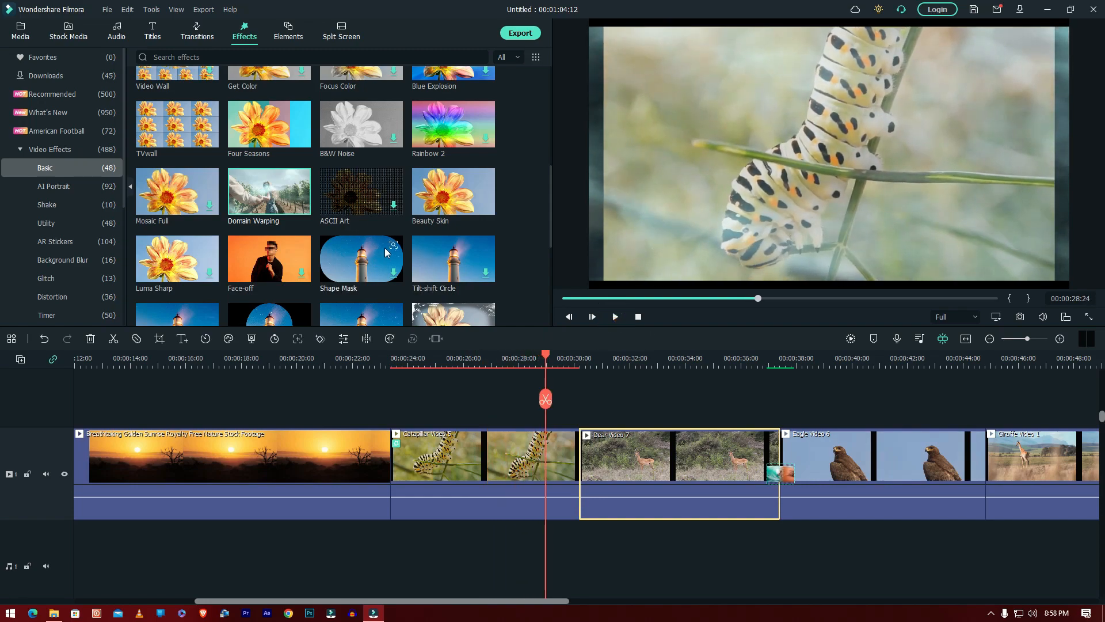
Step: Replace Domain Warping on the caterpillar clip with the Fuzzy effect and scrub through the clip to 00:00:29:14
{"action": "scroll", "coordinate": [371, 202], "scroll_direction": "down", "scroll_amount": 2}
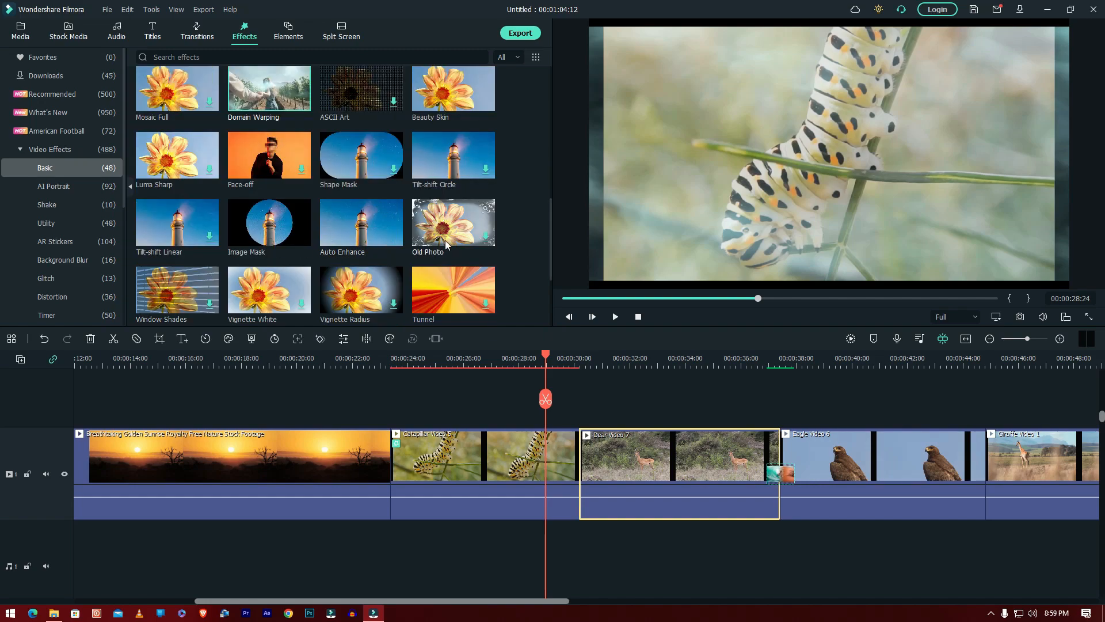
{"action": "scroll", "coordinate": [446, 244], "scroll_direction": "down", "scroll_amount": 3}
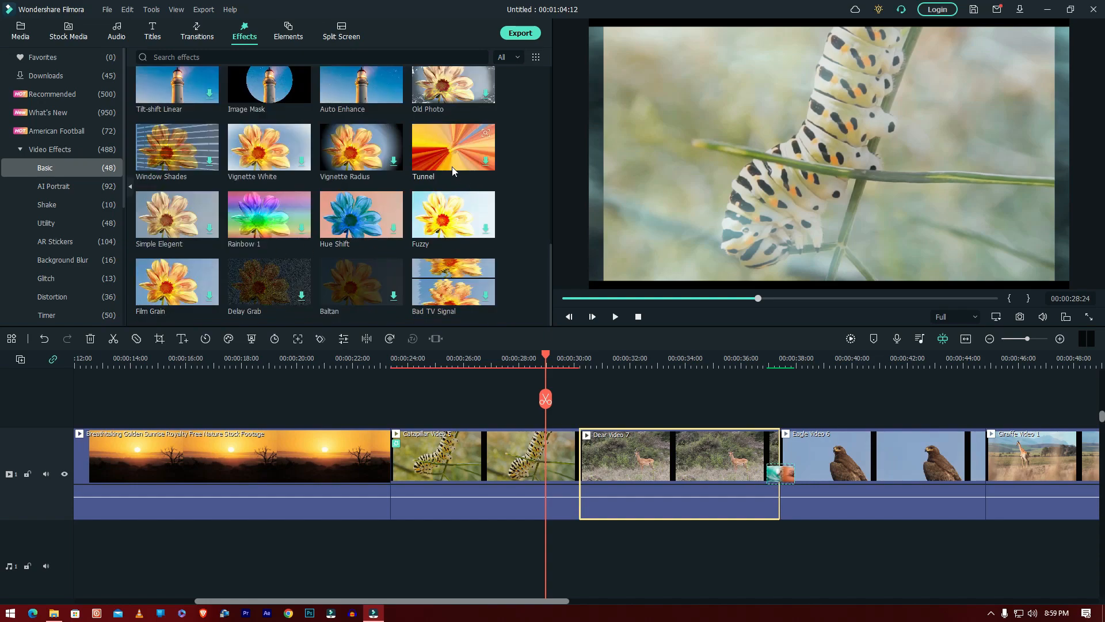
{"action": "left_click", "coordinate": [457, 219]}
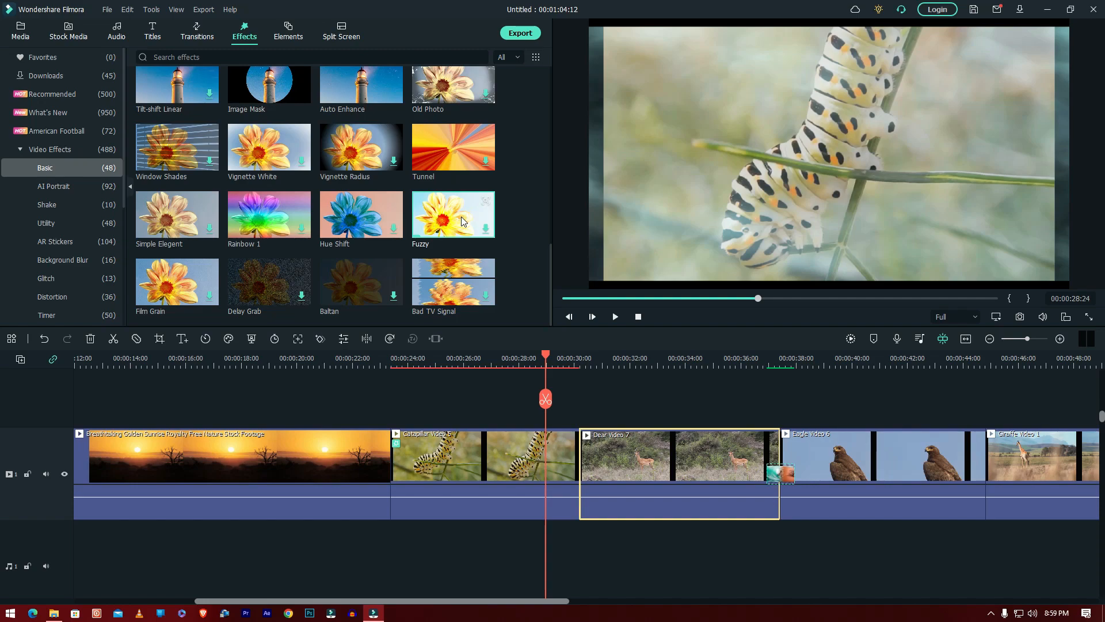
{"action": "left_click_drag", "start_coordinate": [461, 221], "coordinate": [444, 469]}
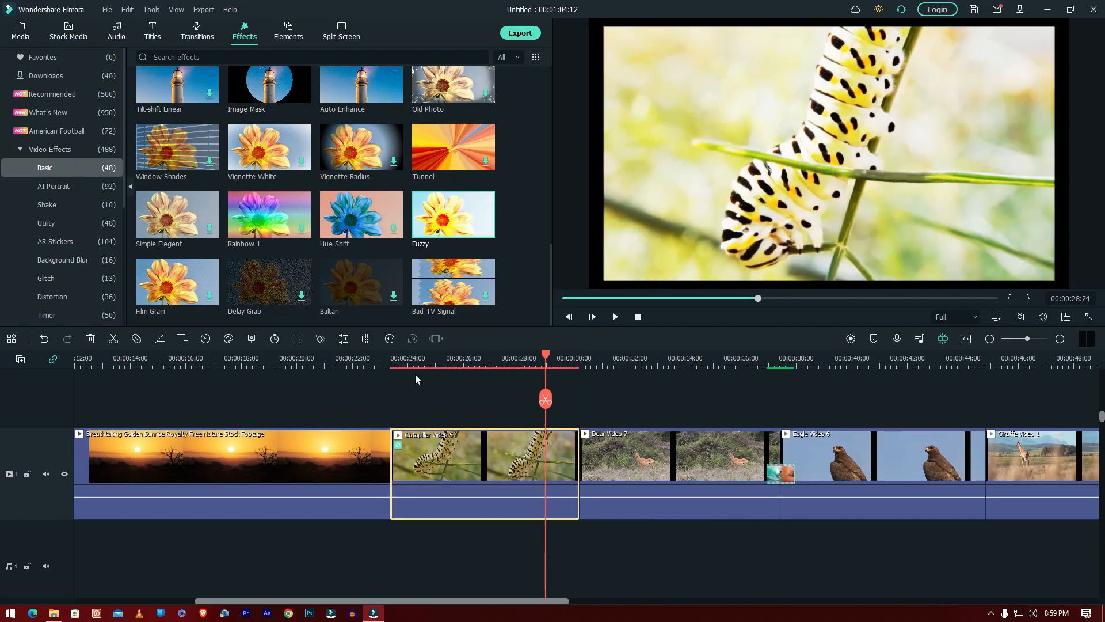
{"action": "left_click", "coordinate": [381, 359]}
{"action": "left_click_drag", "start_coordinate": [400, 360], "coordinate": [563, 371]}
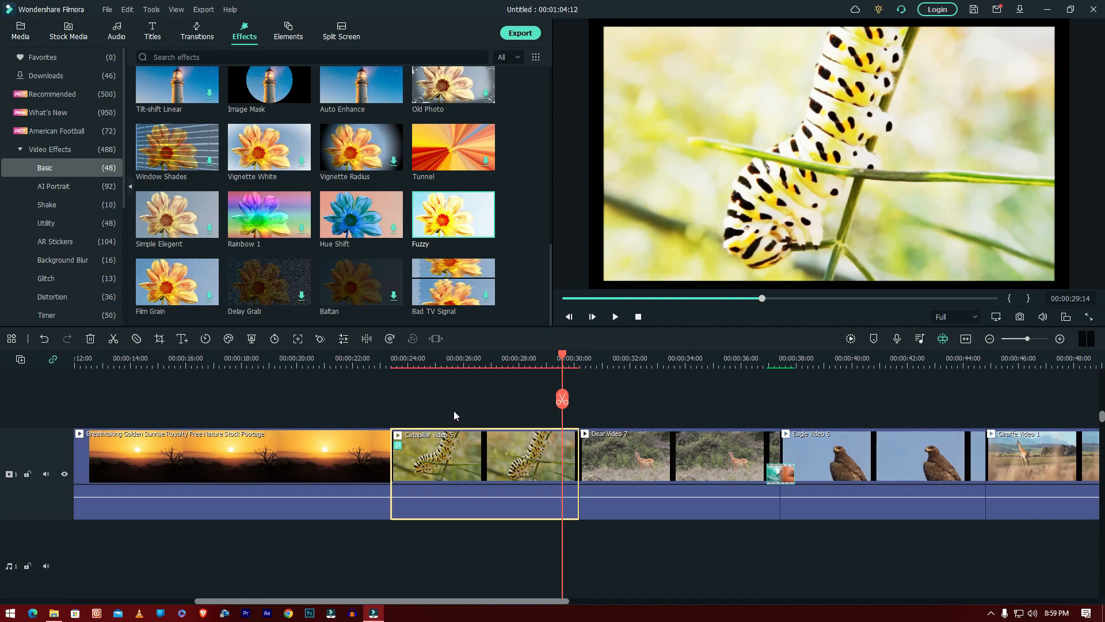
Step: Select the caterpillar clip on the timeline and open its video properties
{"action": "left_click_drag", "start_coordinate": [387, 399], "coordinate": [523, 554]}
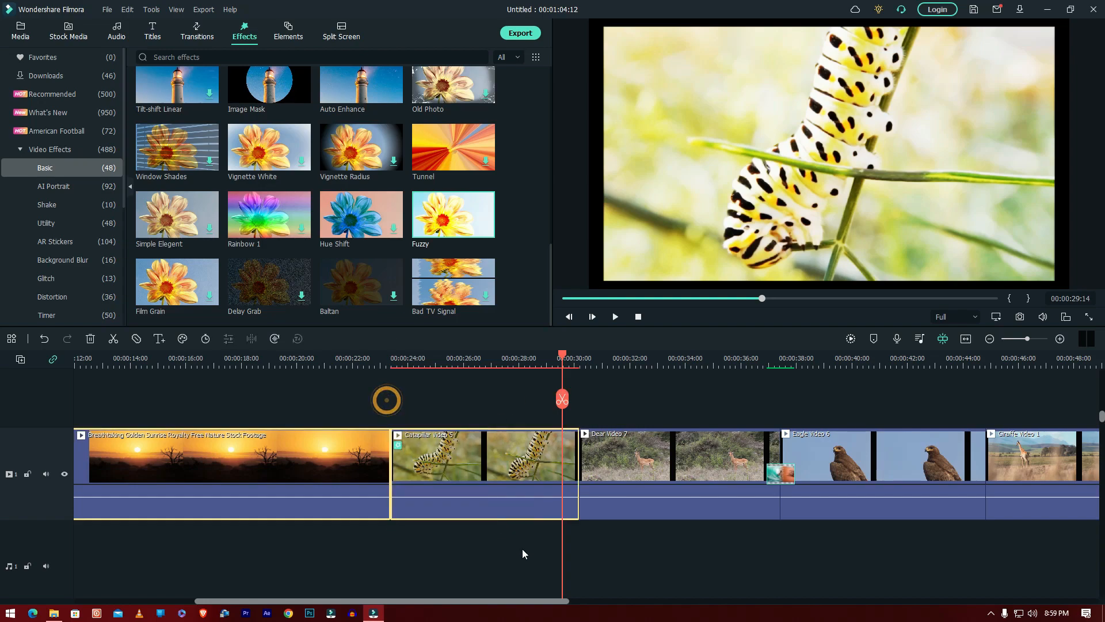
{"action": "left_click", "coordinate": [498, 533]}
{"action": "left_click_drag", "start_coordinate": [450, 386], "coordinate": [475, 547]}
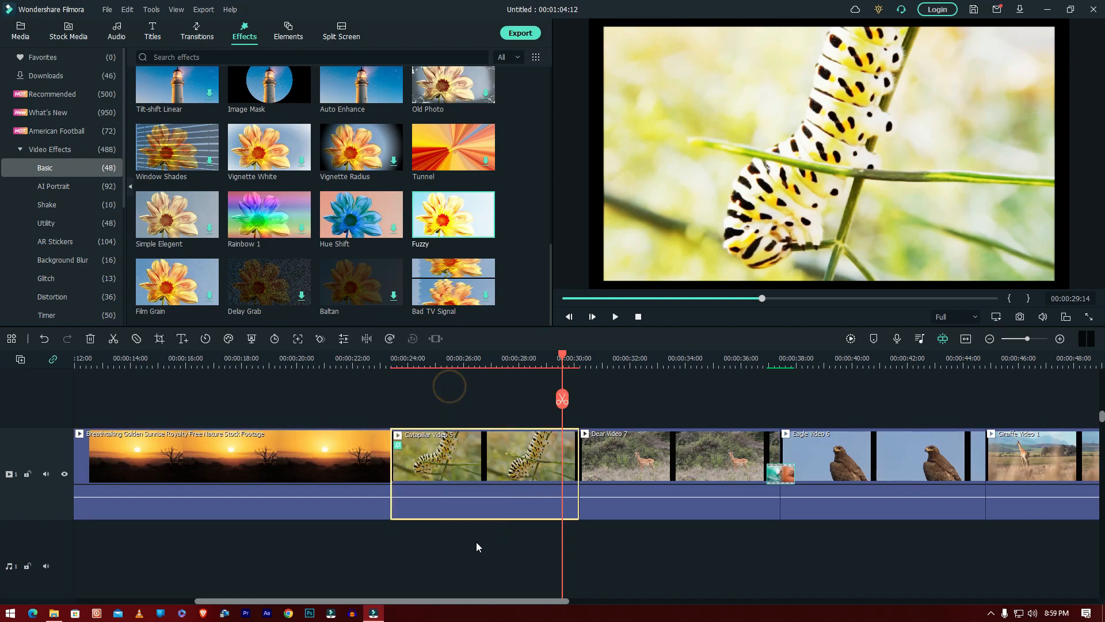
{"action": "left_click_drag", "start_coordinate": [459, 391], "coordinate": [488, 517]}
{"action": "double_click", "coordinate": [485, 457]}
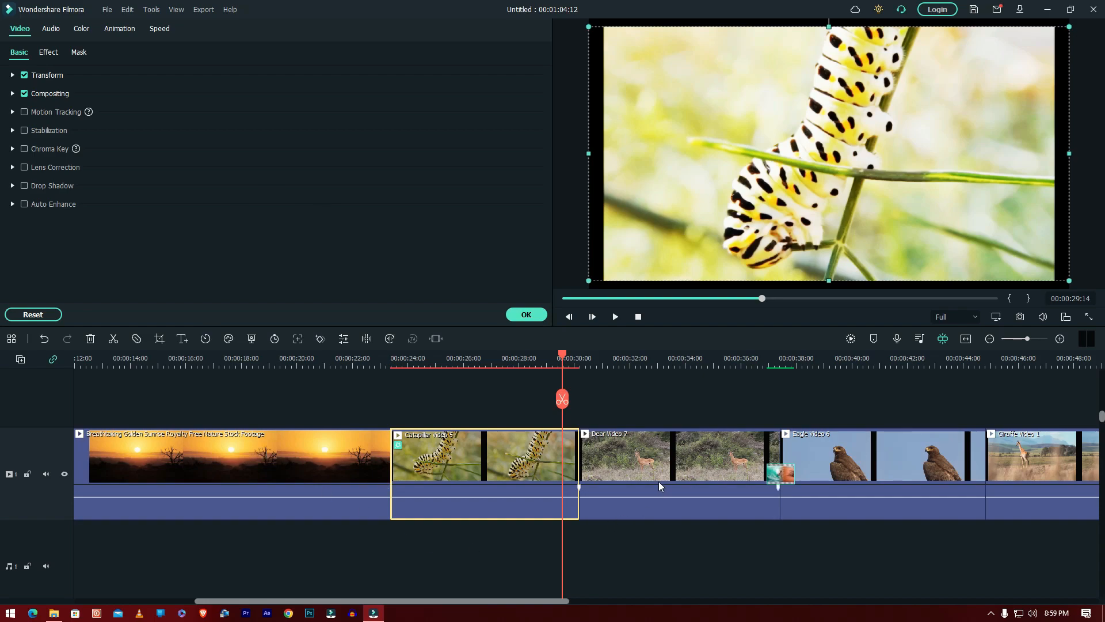
Step: Select the golden sunrise clip and view its video properties for comparison
{"action": "left_click", "coordinate": [259, 459]}
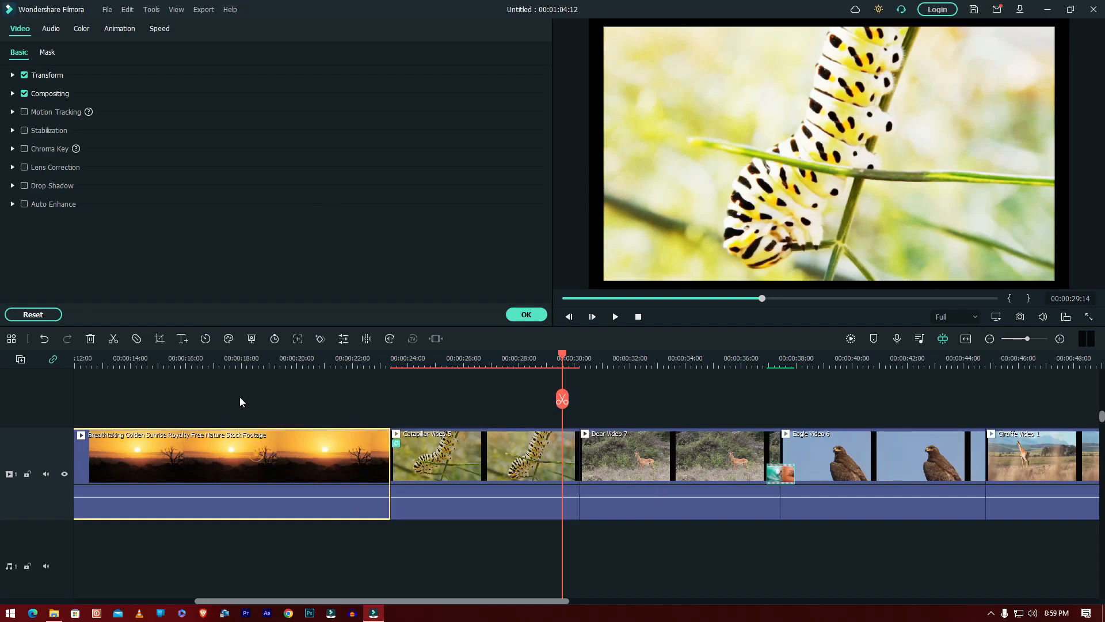
{"action": "left_click_drag", "start_coordinate": [239, 409], "coordinate": [289, 544]}
{"action": "double_click", "coordinate": [260, 466]}
{"action": "double_click", "coordinate": [260, 461]}
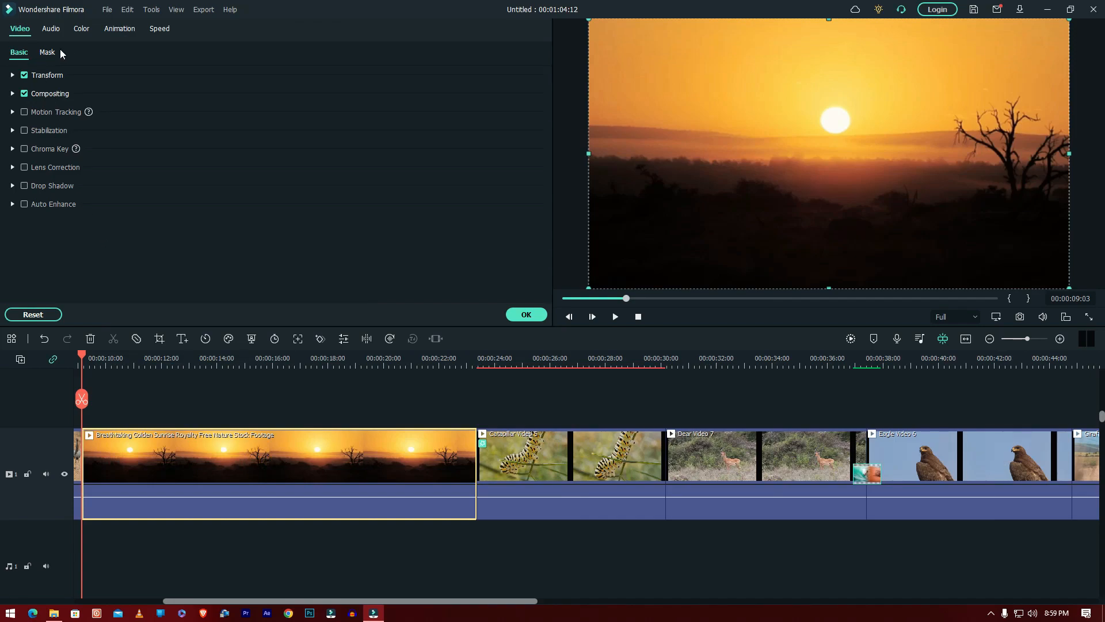
Step: Reopen the caterpillar clip's effect settings and lower the opacity of the Fuzzy effect
{"action": "left_click", "coordinate": [530, 442]}
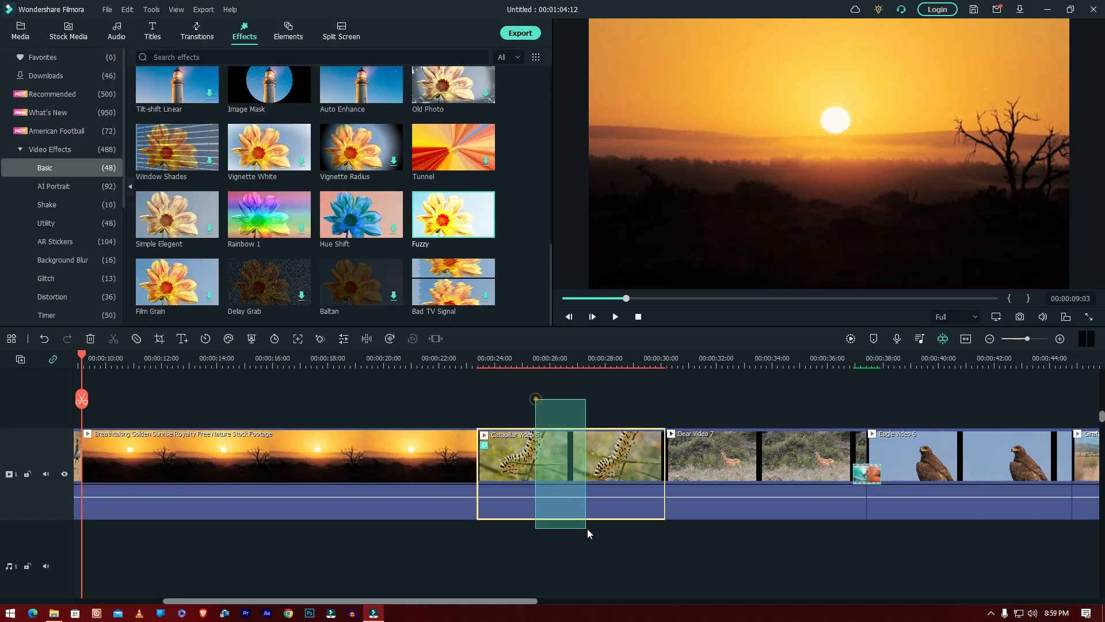
{"action": "double_click", "coordinate": [557, 448]}
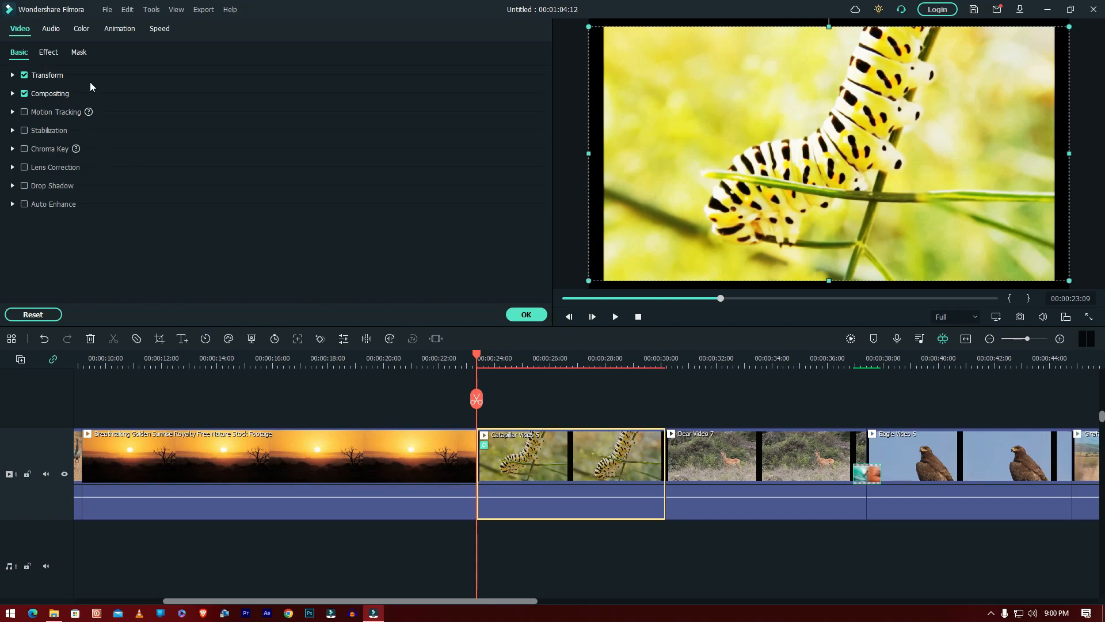
{"action": "left_click", "coordinate": [47, 52]}
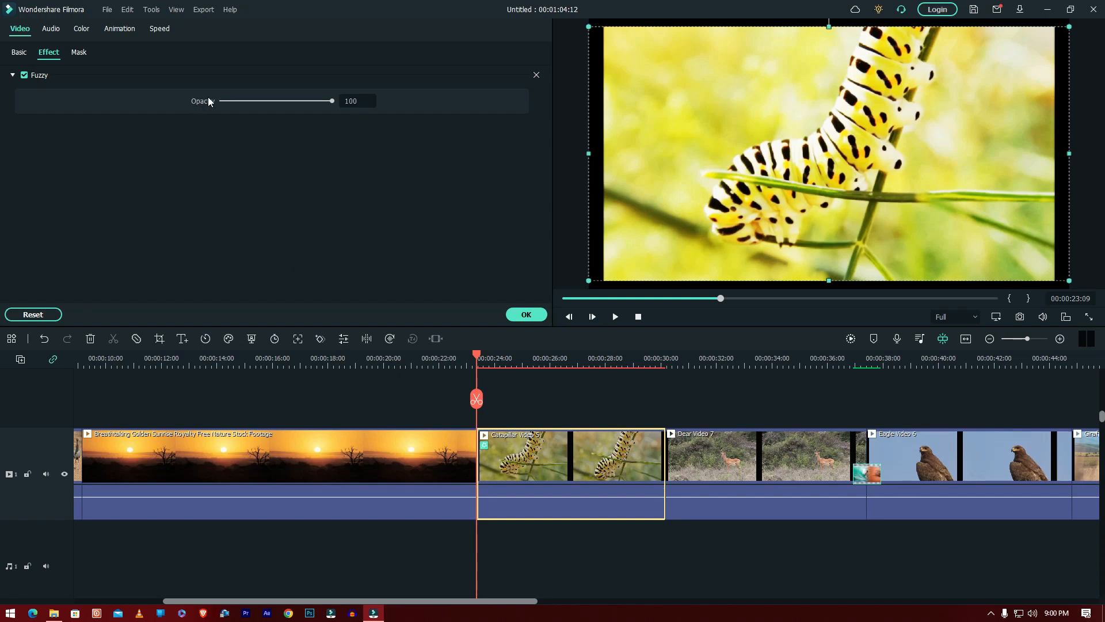
{"action": "left_click_drag", "start_coordinate": [331, 102], "coordinate": [259, 103]}
{"action": "left_click", "coordinate": [530, 314]}
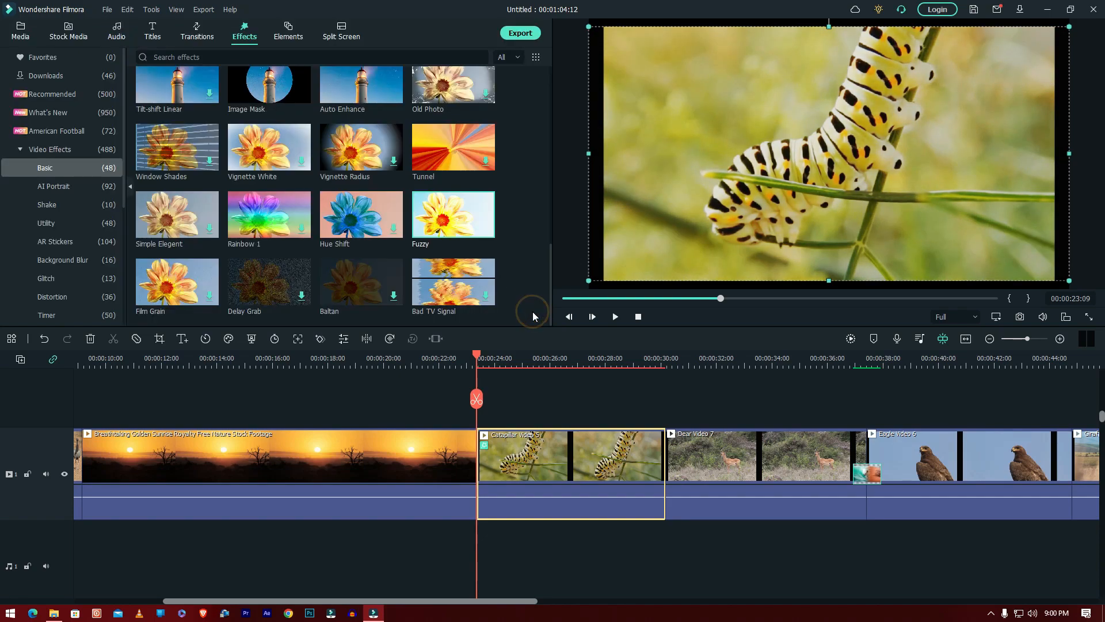
Step: Delete the existing effect from the caterpillar clip and apply the Beautify effect in its place
{"action": "right_click", "coordinate": [534, 475]}
{"action": "left_click", "coordinate": [578, 453]}
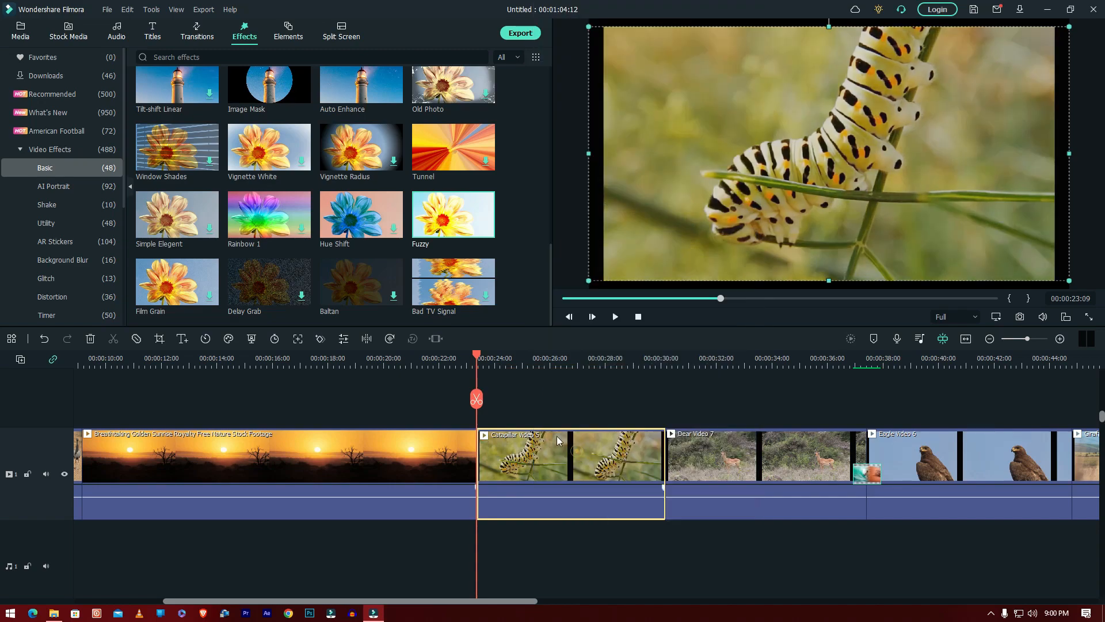
{"action": "scroll", "coordinate": [159, 149], "scroll_direction": "up", "scroll_amount": 10}
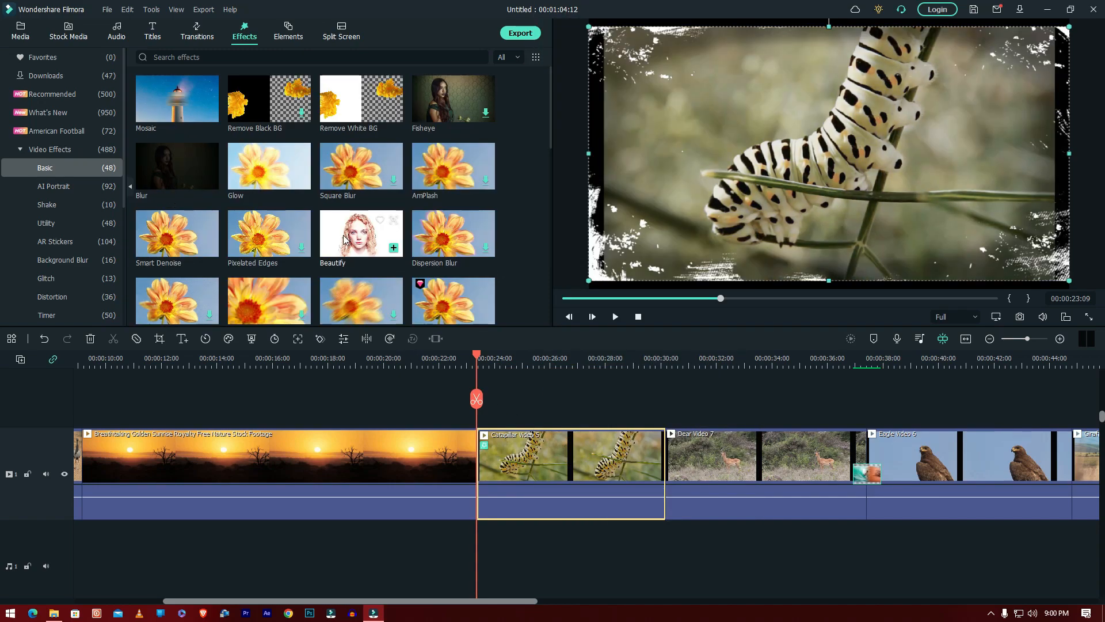
{"action": "left_click_drag", "start_coordinate": [362, 236], "coordinate": [502, 443]}
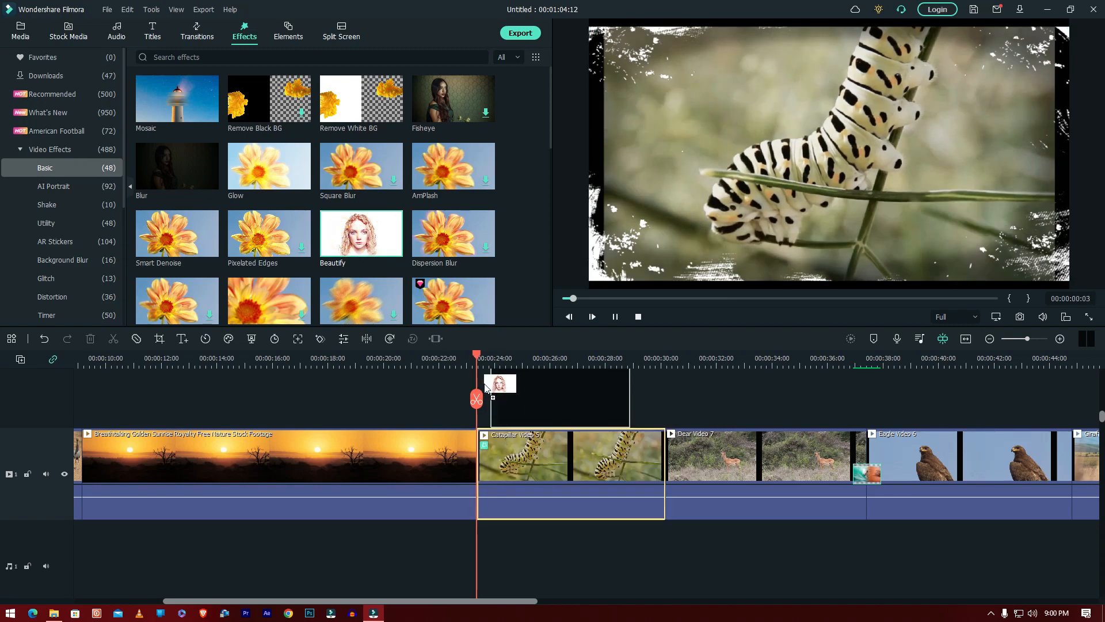
{"action": "right_click", "coordinate": [557, 477]}
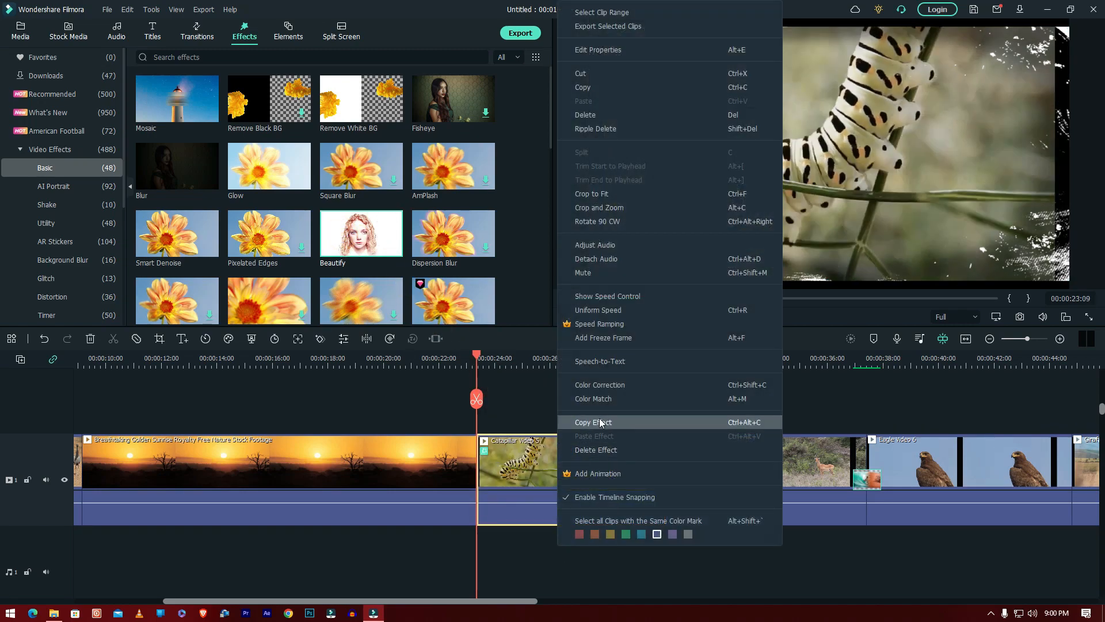
{"action": "left_click", "coordinate": [581, 450]}
{"action": "left_click_drag", "start_coordinate": [361, 234], "coordinate": [541, 469]}
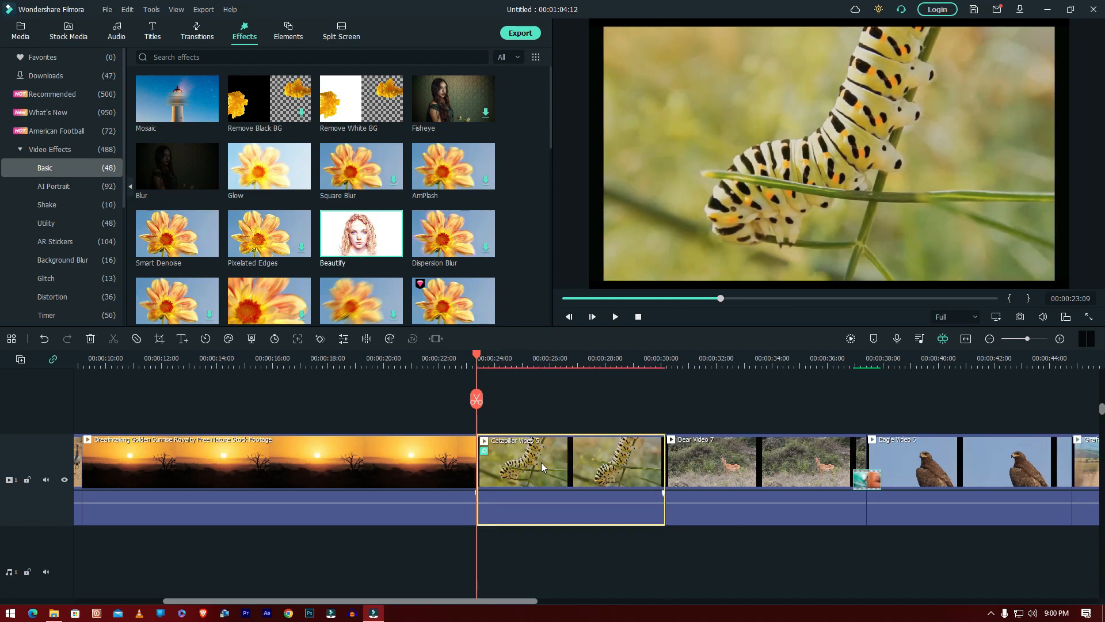
Step: Move the playhead to 00:00:25:20 and review the Beautify effect's Beauty, Face, Eye and Nose settings on the caterpillar clip
{"action": "left_click_drag", "start_coordinate": [476, 358], "coordinate": [551, 395]}
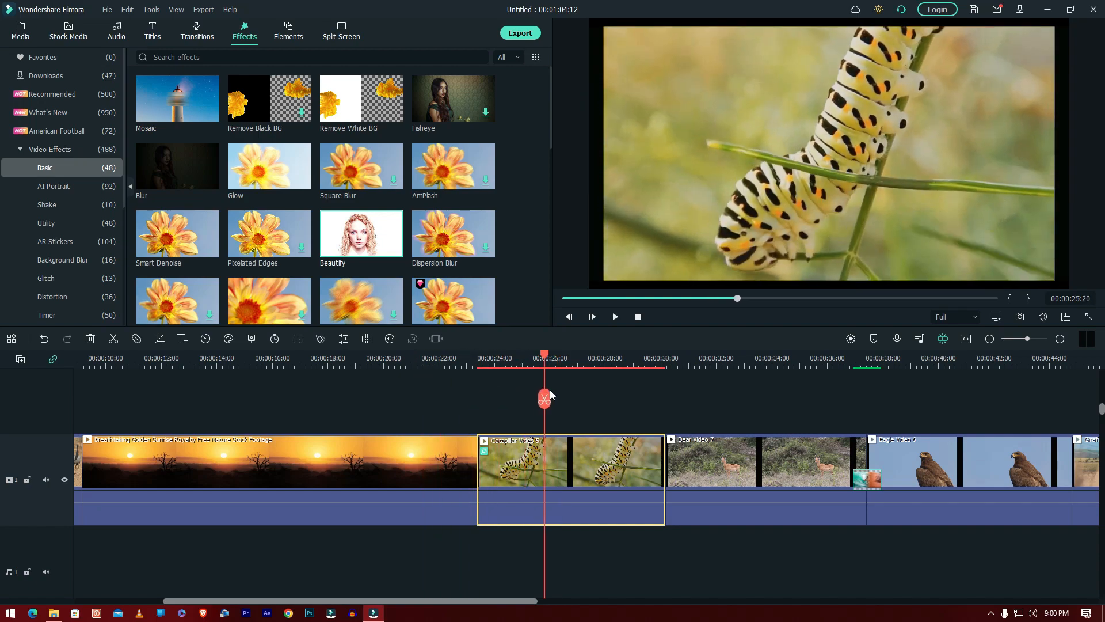
{"action": "double_click", "coordinate": [582, 460]}
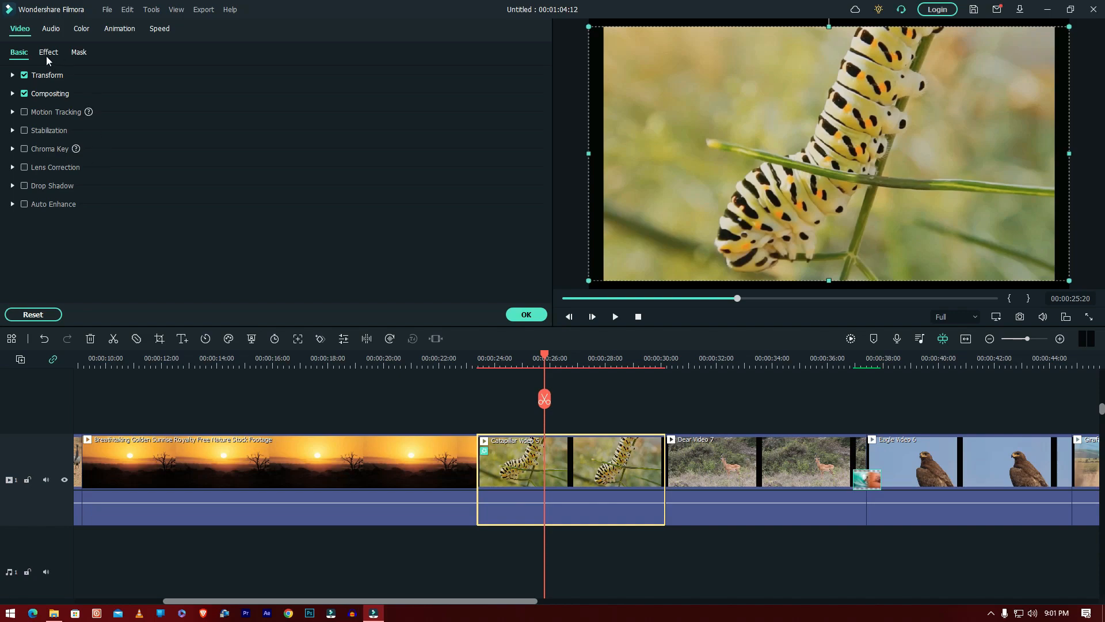
{"action": "left_click", "coordinate": [48, 52]}
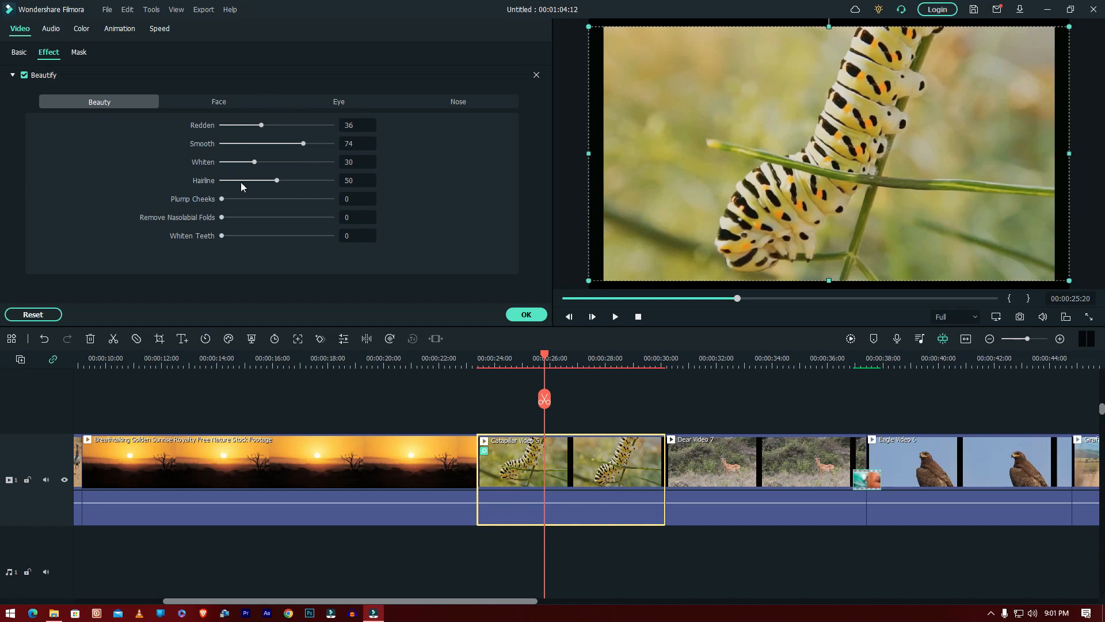
{"action": "left_click", "coordinate": [193, 104]}
{"action": "left_click", "coordinate": [365, 103]}
{"action": "left_click", "coordinate": [453, 100]}
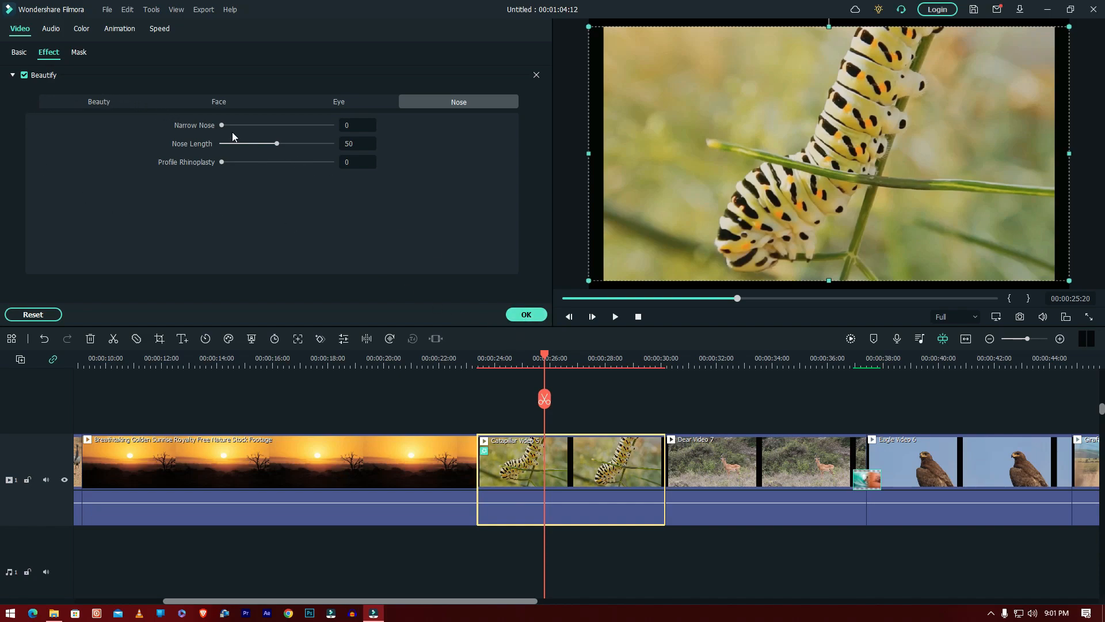
{"action": "left_click", "coordinate": [519, 318]}
Step: Render the timeline preview for the caterpillar clip and scrub from 00:00:23:04 to 00:00:25:10
{"action": "scroll", "coordinate": [748, 360], "scroll_direction": "down", "scroll_amount": 2}
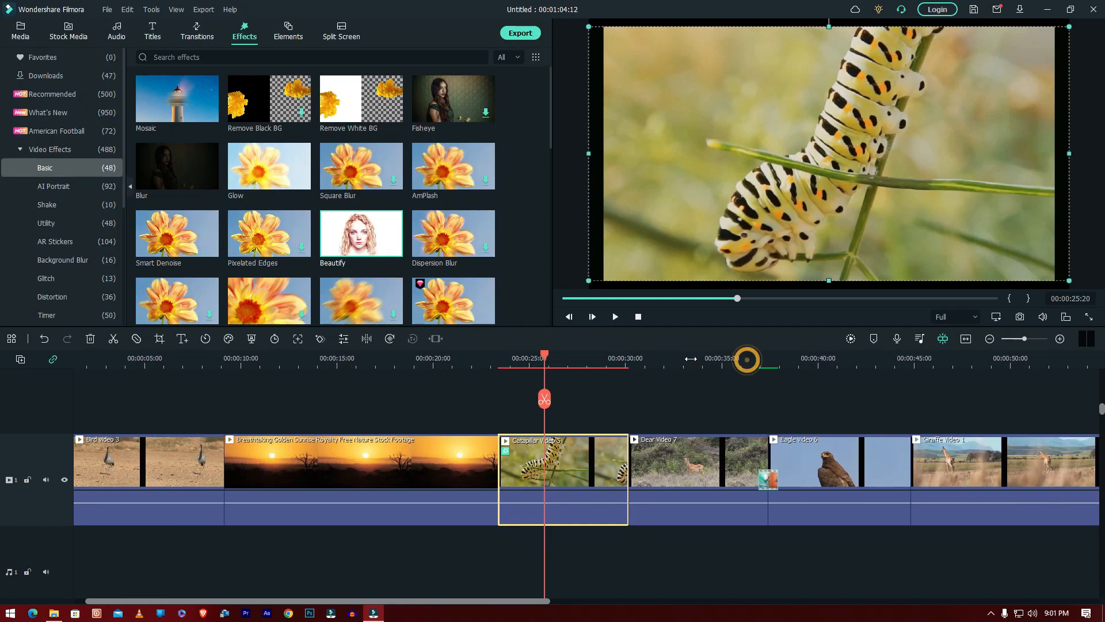
{"action": "scroll", "coordinate": [659, 360], "scroll_direction": "up", "scroll_amount": 2}
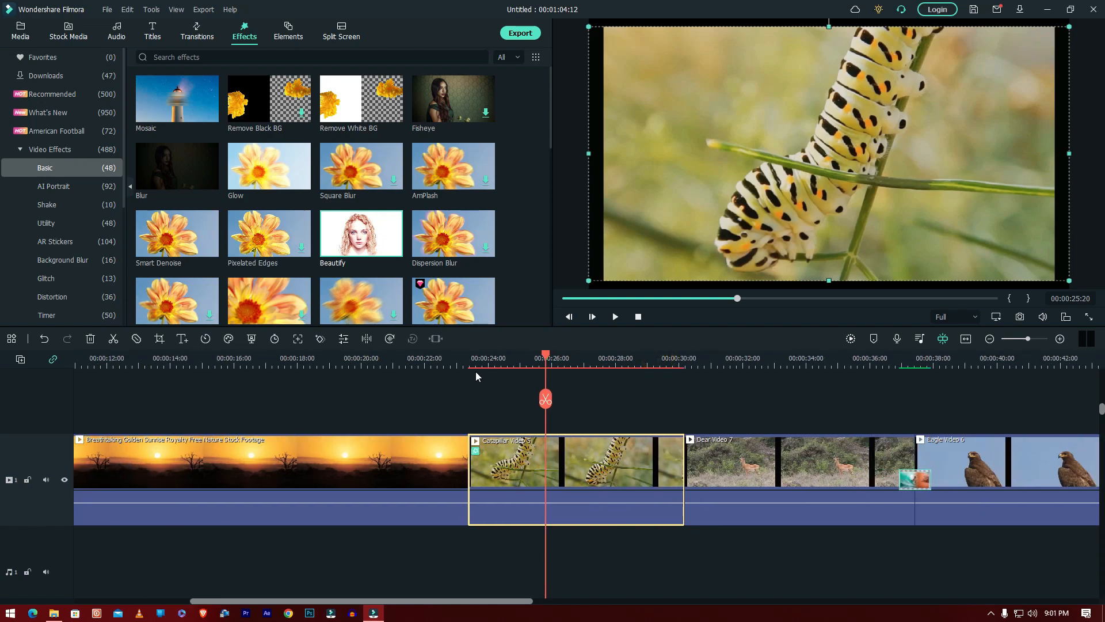
{"action": "left_click", "coordinate": [462, 369]}
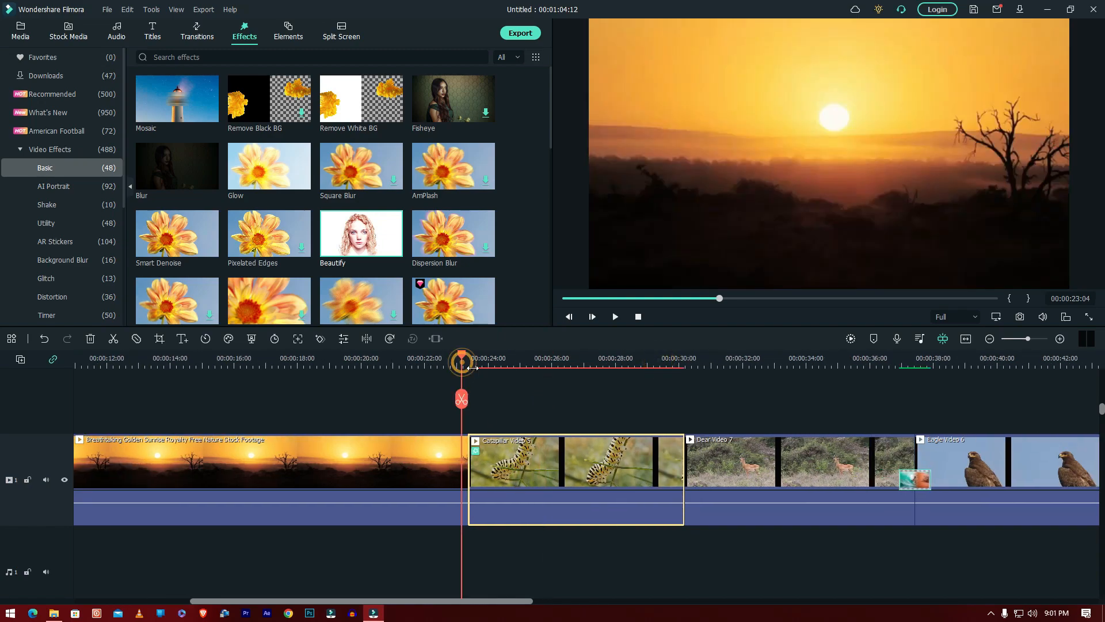
{"action": "left_click", "coordinate": [582, 443]}
{"action": "left_click", "coordinate": [851, 339]}
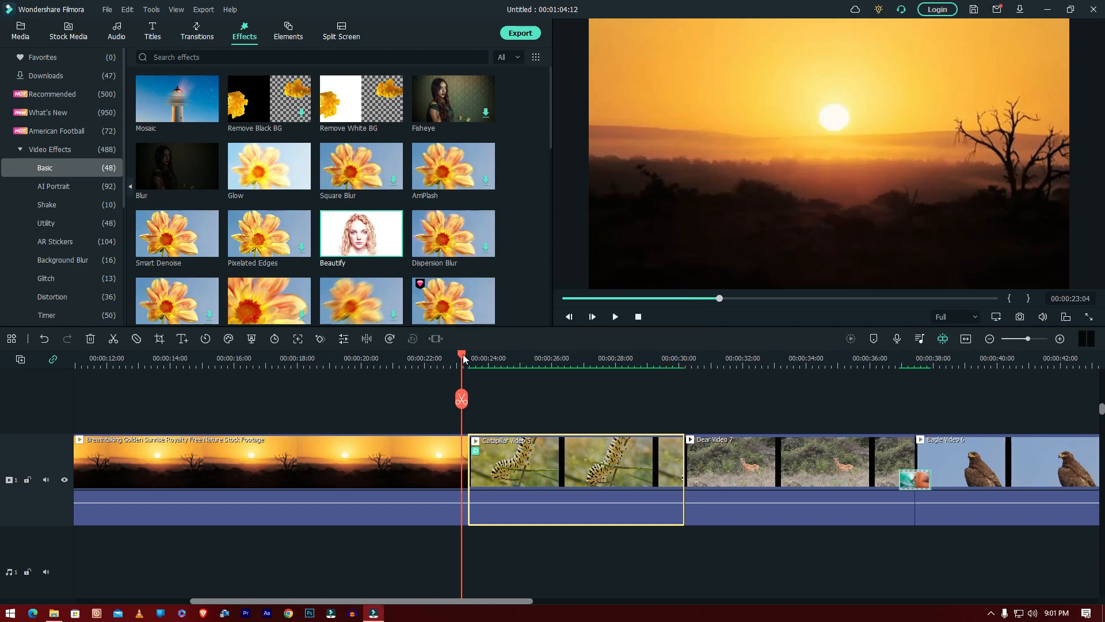
{"action": "left_click_drag", "start_coordinate": [464, 357], "coordinate": [533, 360]}
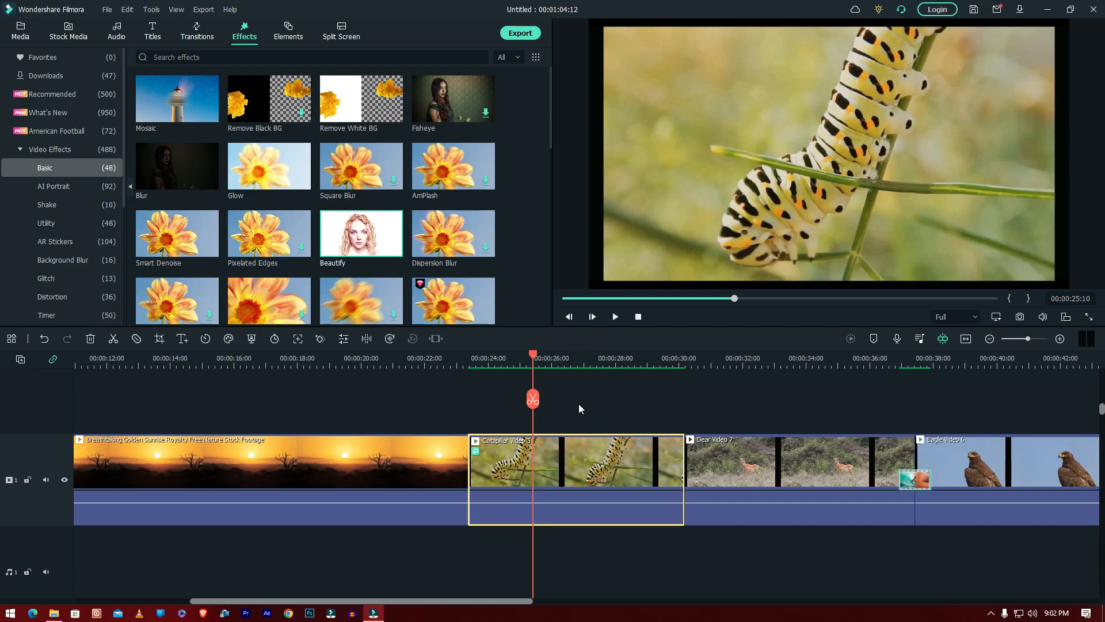
Step: Delete the Beautify effect from the caterpillar clip and undo the deletion
{"action": "right_click", "coordinate": [590, 469]}
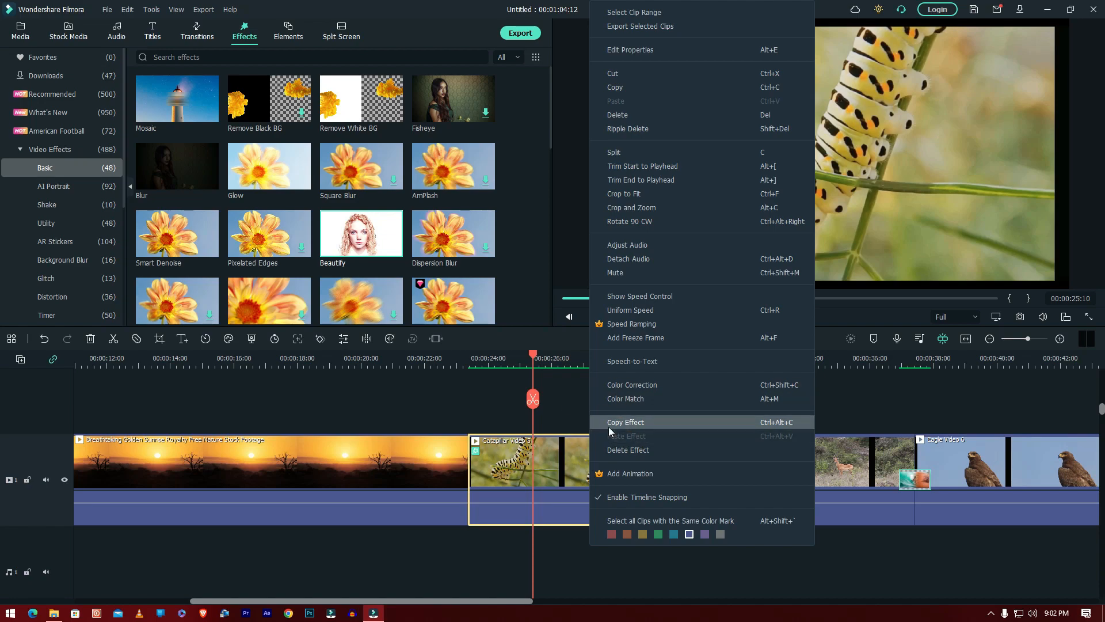
{"action": "left_click", "coordinate": [640, 449]}
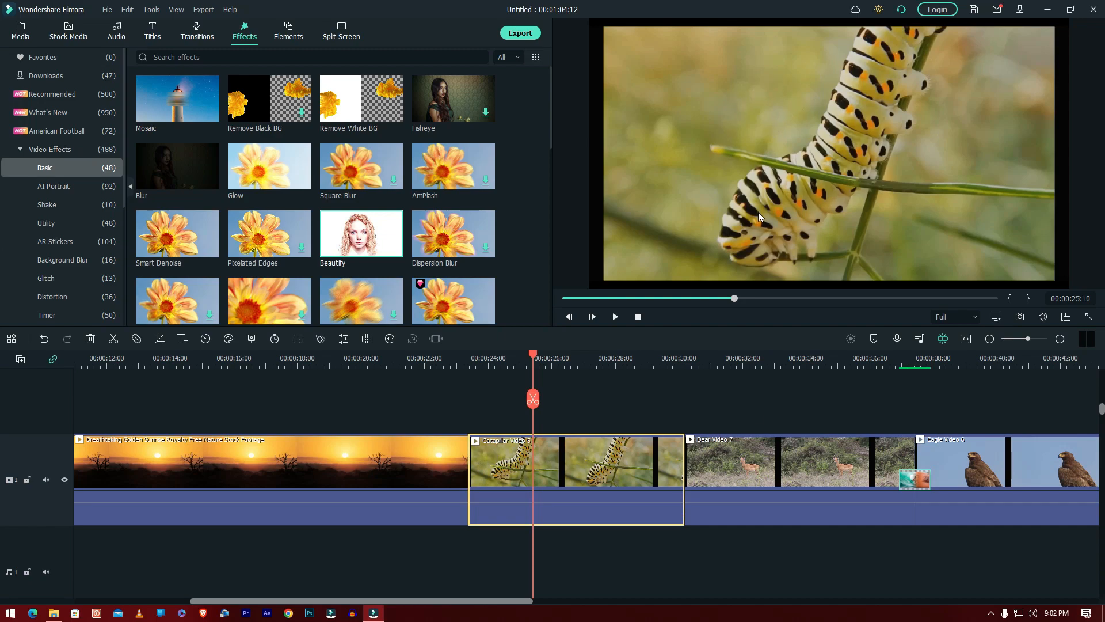
{"action": "key", "text": "ctrl+z"}
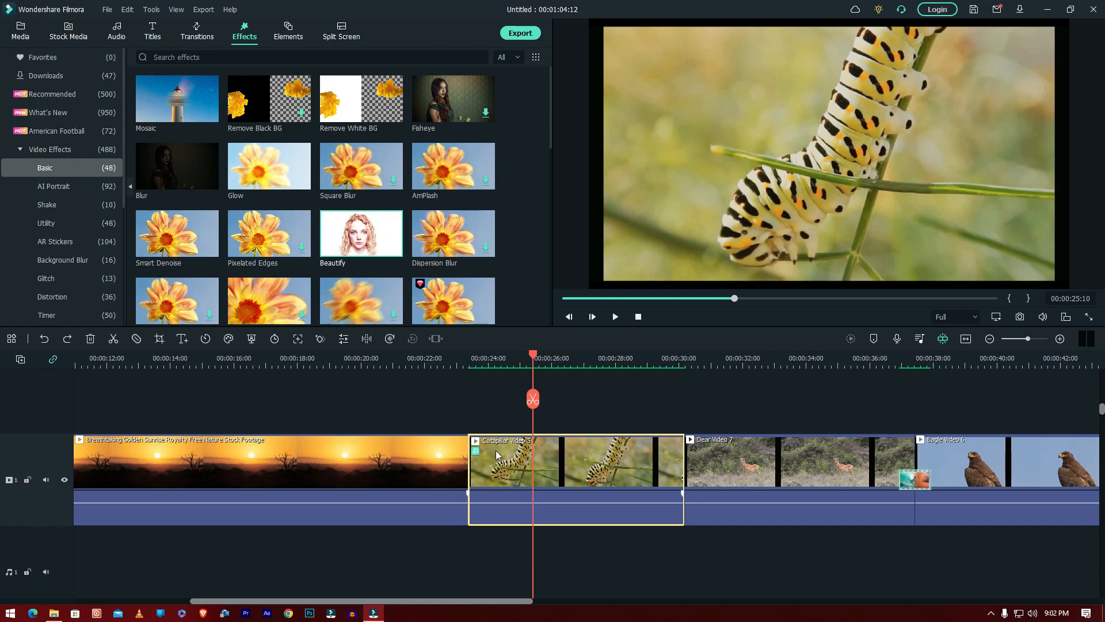
Step: Check the caterpillar clip's Beautify values in its effect settings and return to the effects library
{"action": "left_click", "coordinate": [829, 503]}
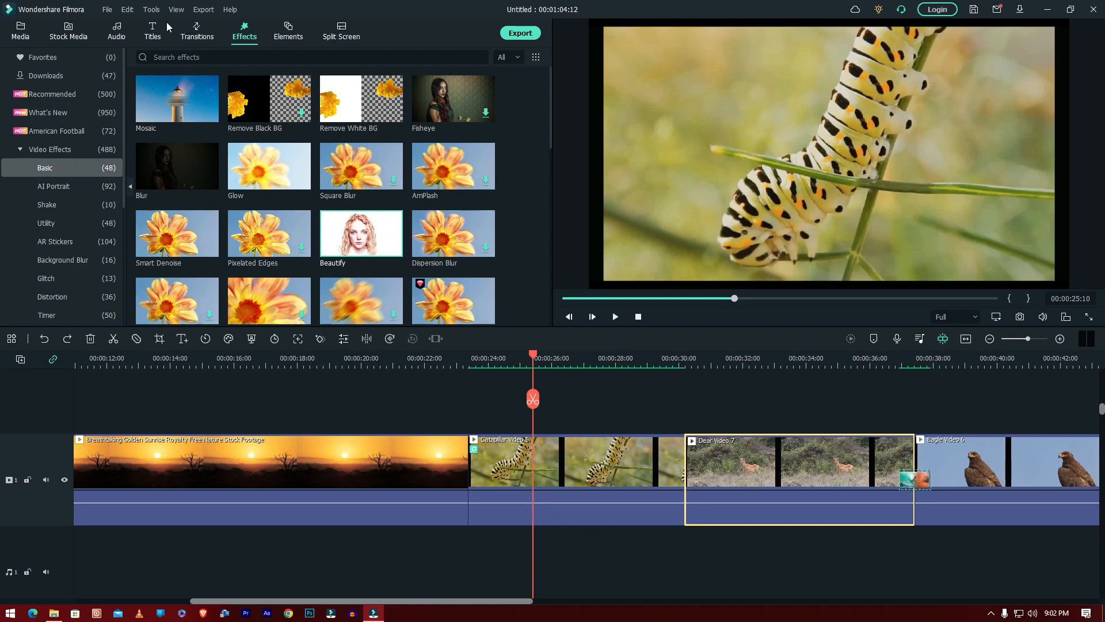
{"action": "double_click", "coordinate": [563, 461]}
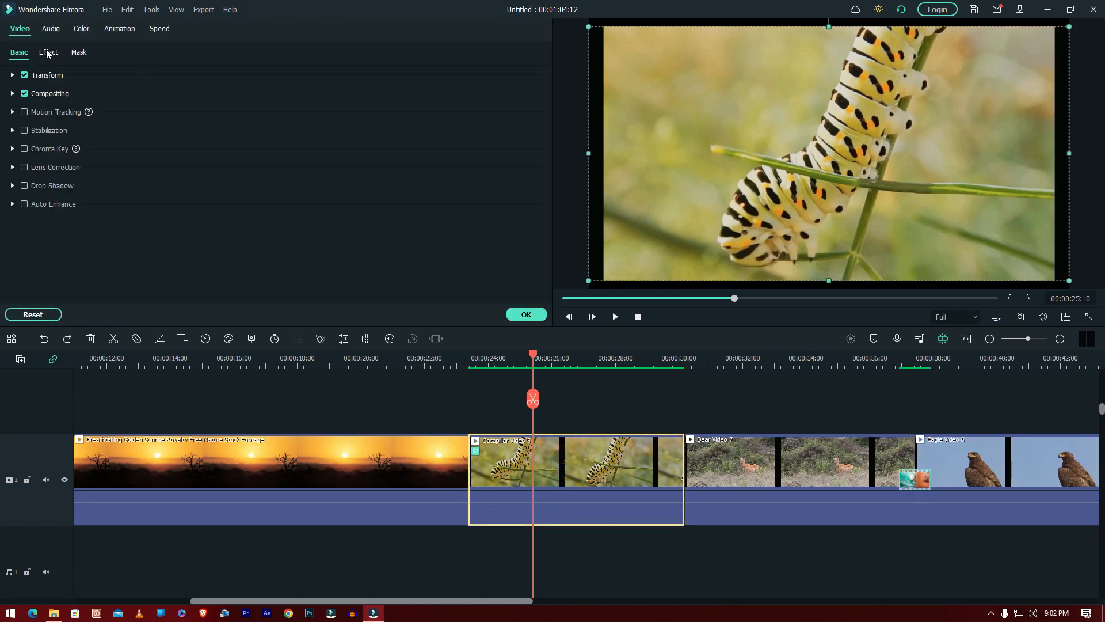
{"action": "left_click", "coordinate": [45, 51]}
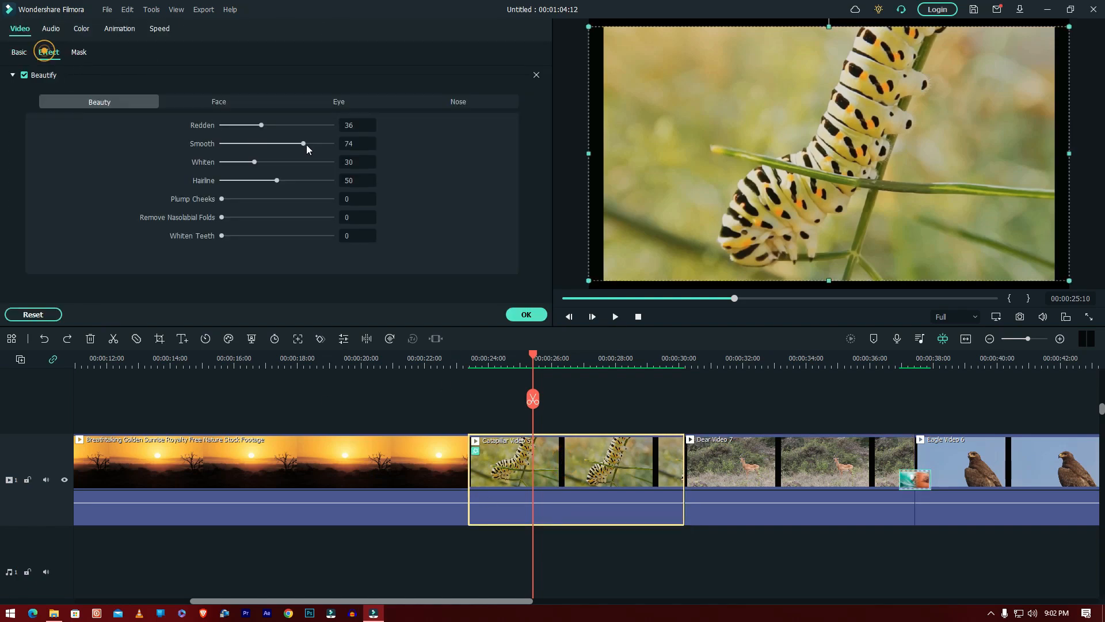
{"action": "left_click", "coordinate": [525, 316]}
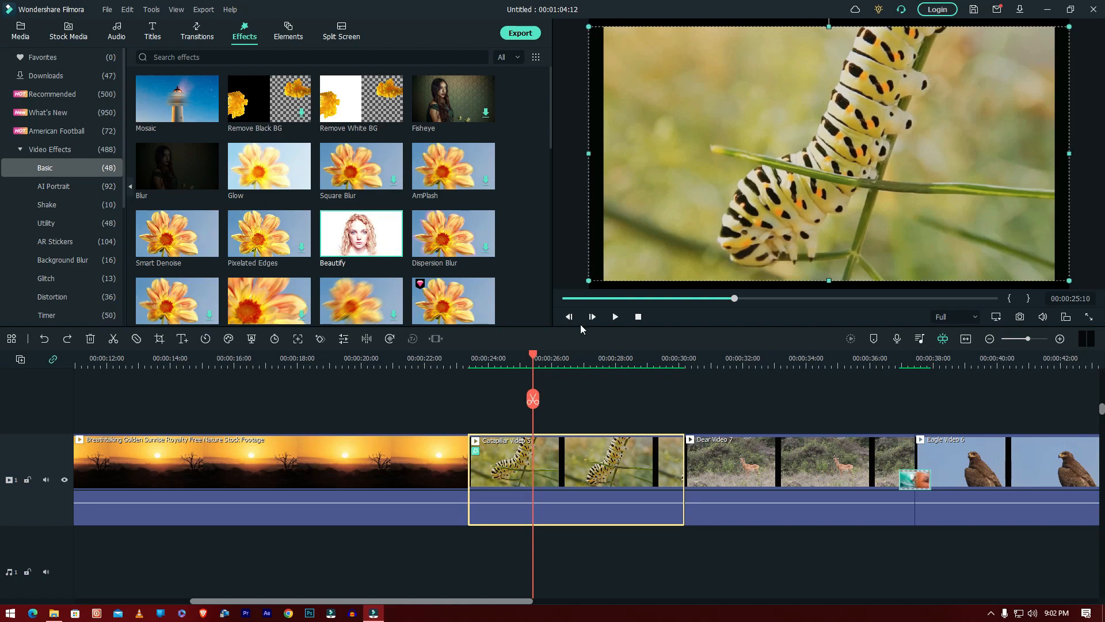
{"action": "left_click", "coordinate": [570, 414]}
{"action": "double_click", "coordinate": [620, 504]}
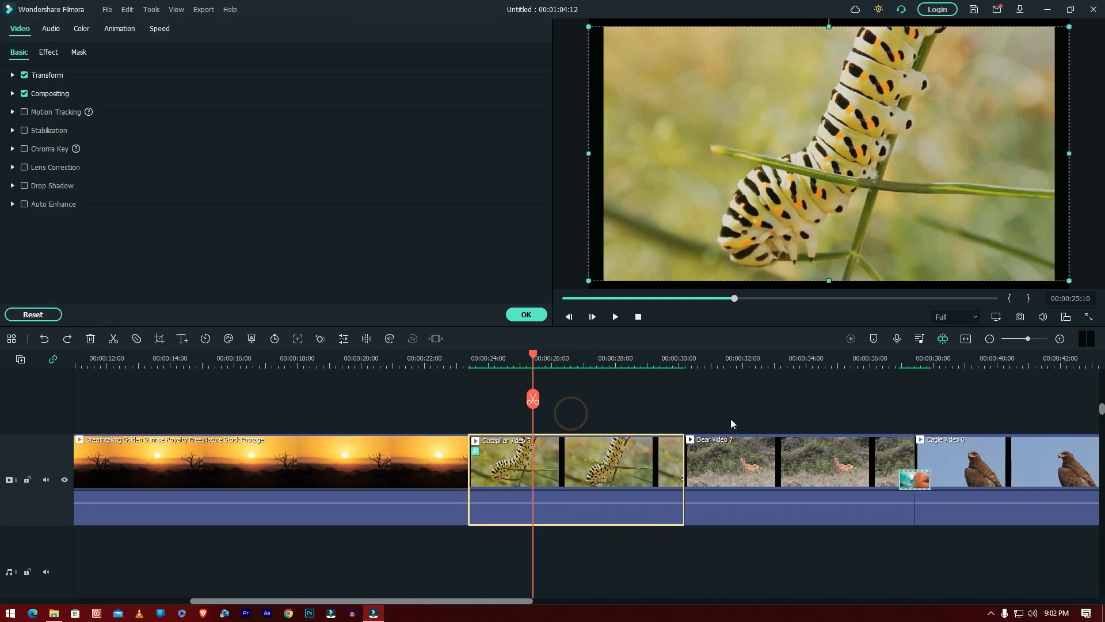
{"action": "left_click", "coordinate": [527, 316]}
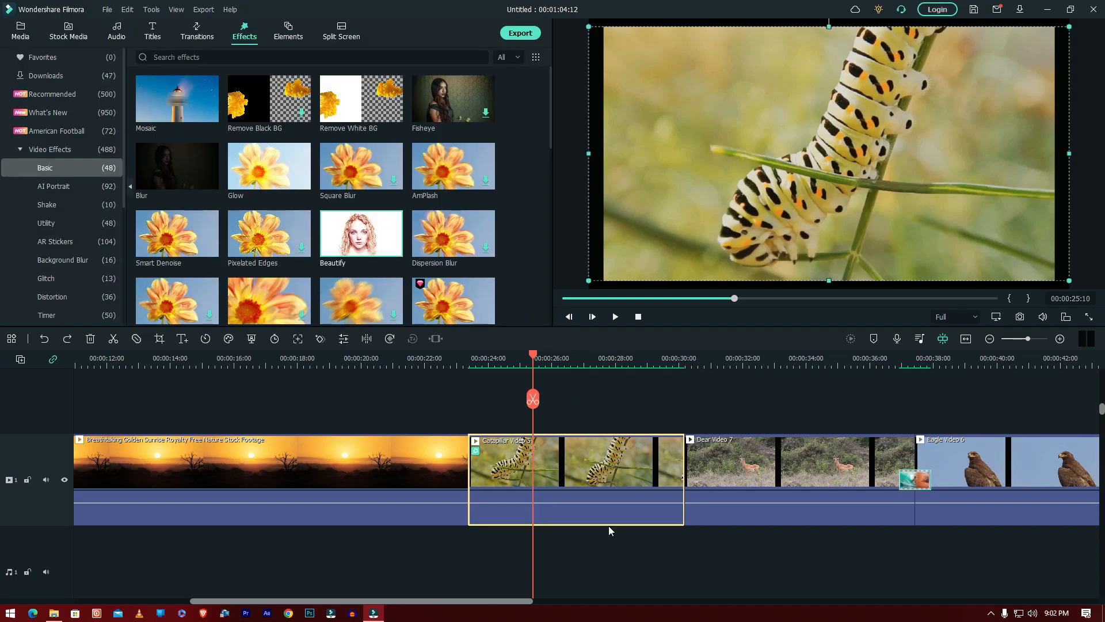
Step: Copy the Beautify effect from the caterpillar clip and bring the deer, eagle and giraffe clips into view
{"action": "right_click", "coordinate": [589, 473]}
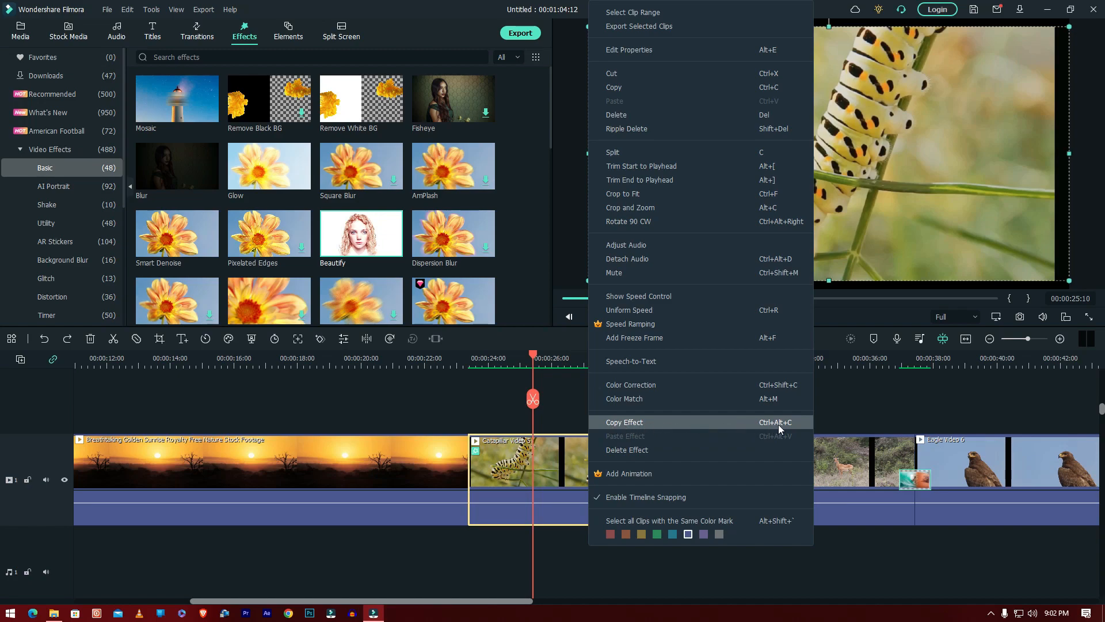
{"action": "left_click", "coordinate": [619, 422]}
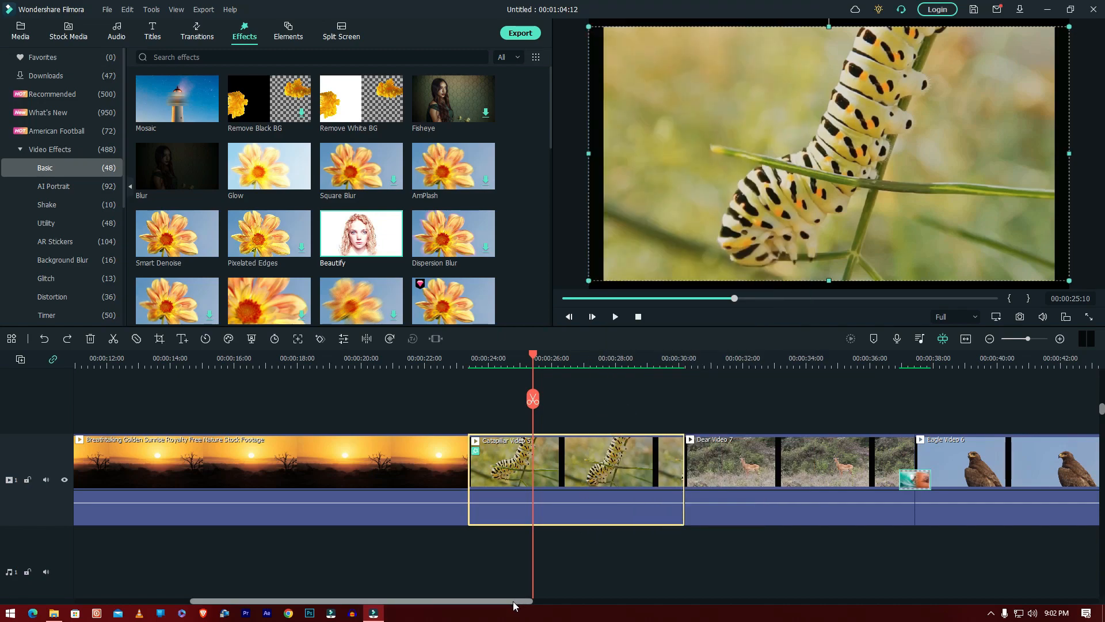
{"action": "left_click_drag", "start_coordinate": [514, 600], "coordinate": [625, 602]}
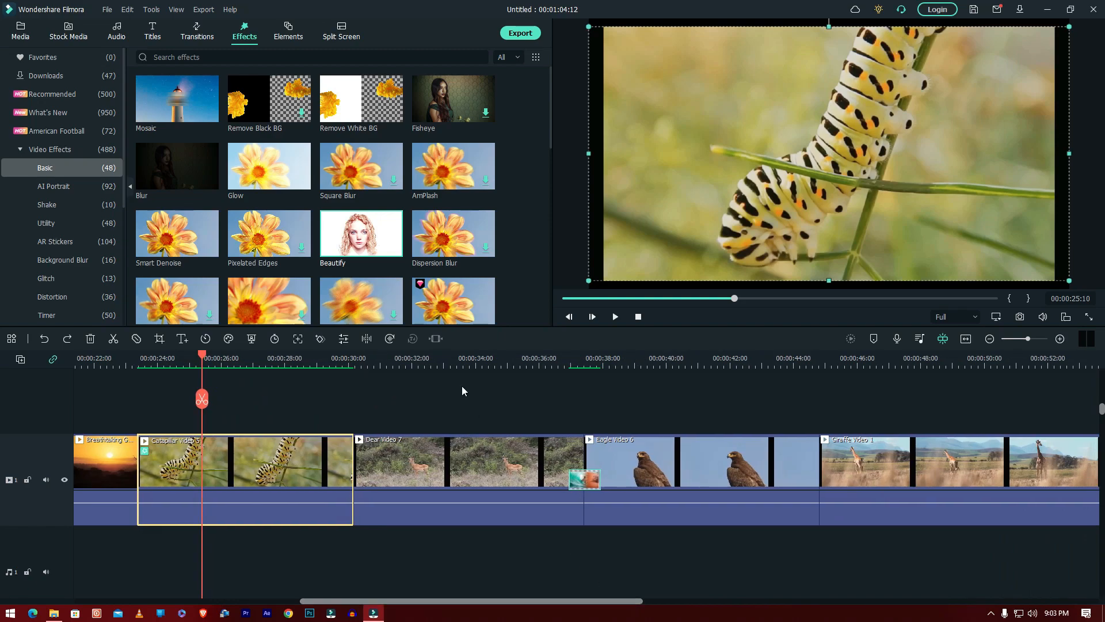
Step: Move the playhead to 00:00:33:10 in the deer clip and paste the copied Beautify effect onto that clip
{"action": "left_click_drag", "start_coordinate": [497, 600], "coordinate": [471, 601]}
{"action": "left_click", "coordinate": [533, 358]}
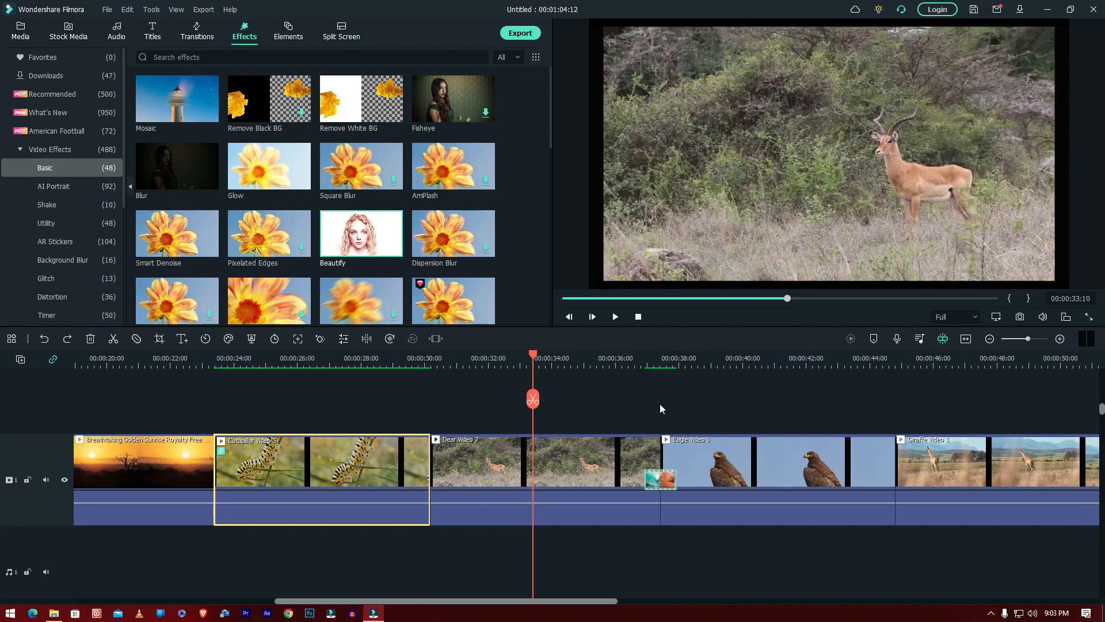
{"action": "right_click", "coordinate": [565, 460]}
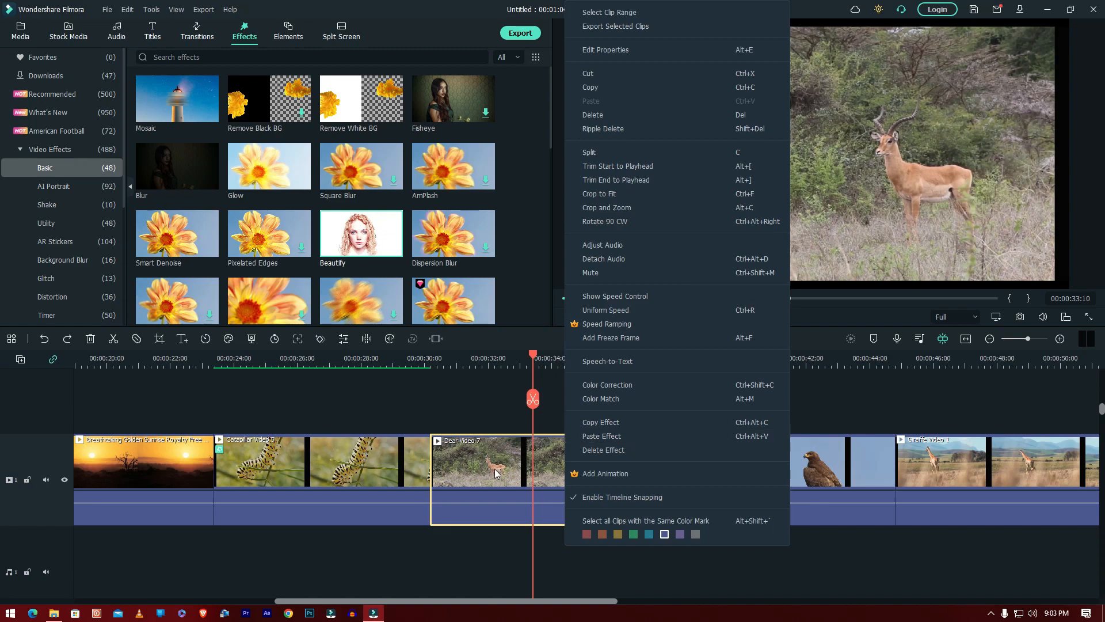
{"action": "left_click", "coordinate": [601, 436]}
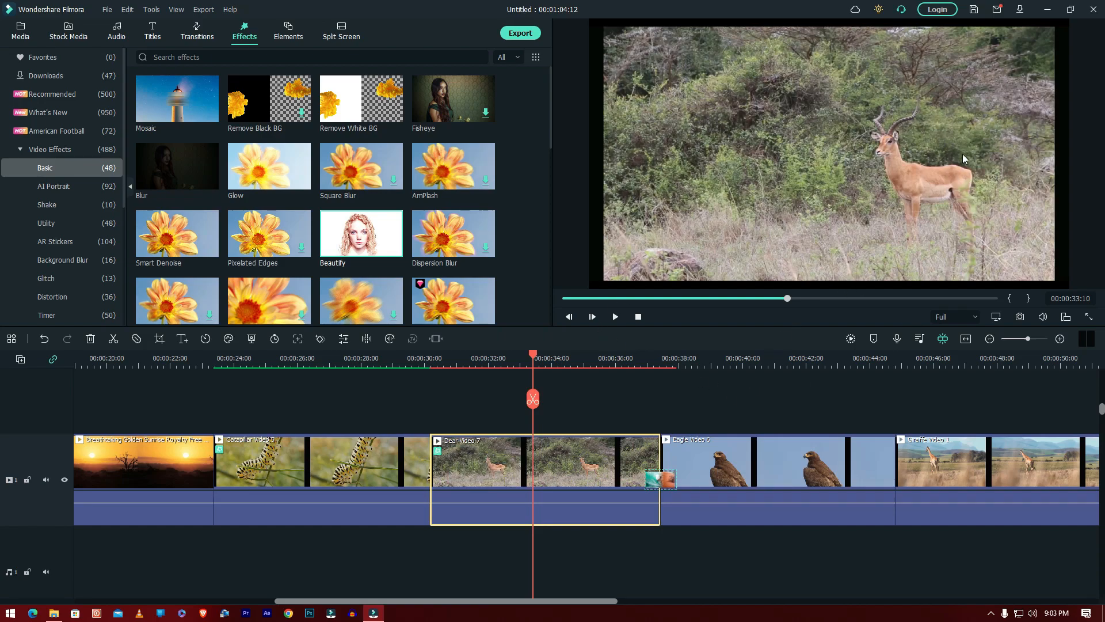
Step: Check the deer clip's Beautify values in its effect settings and close the settings
{"action": "double_click", "coordinate": [504, 458]}
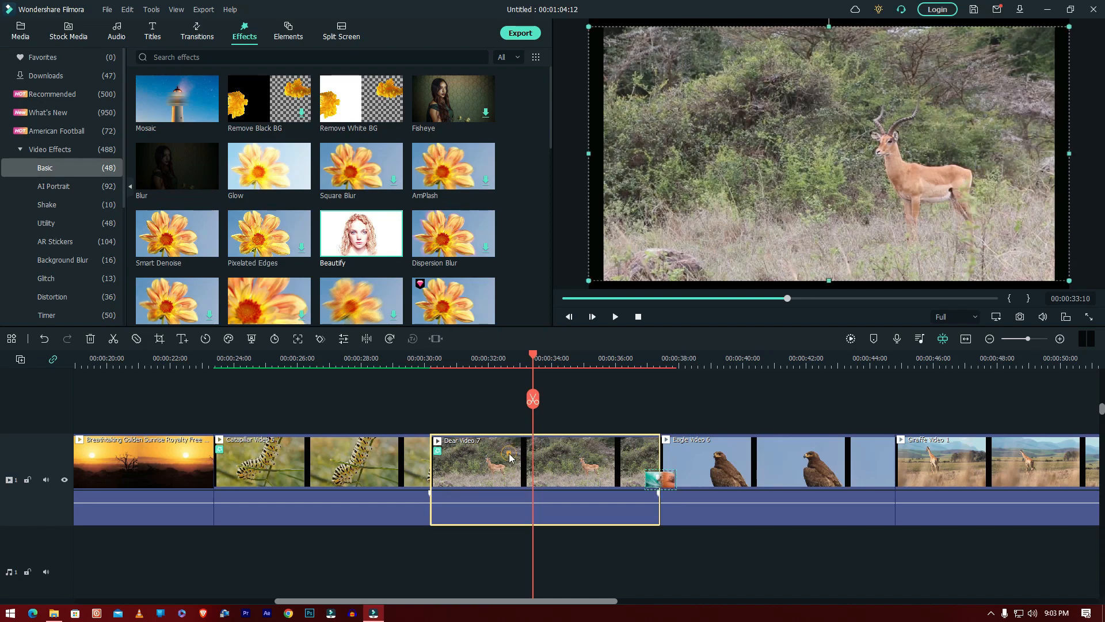
{"action": "left_click", "coordinate": [49, 52]}
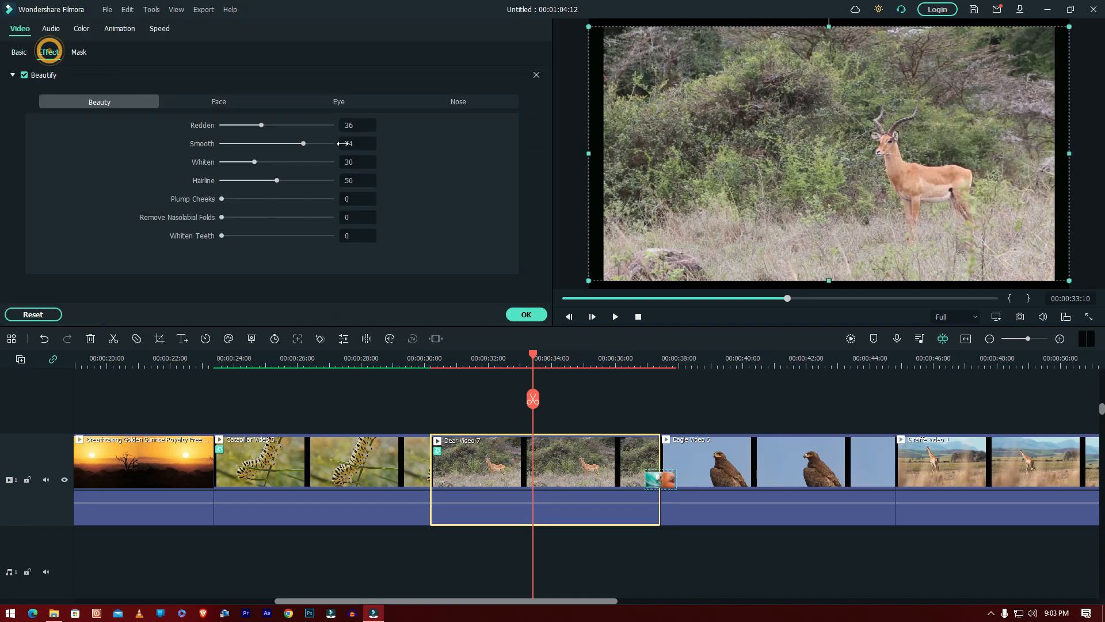
{"action": "left_click", "coordinate": [532, 314]}
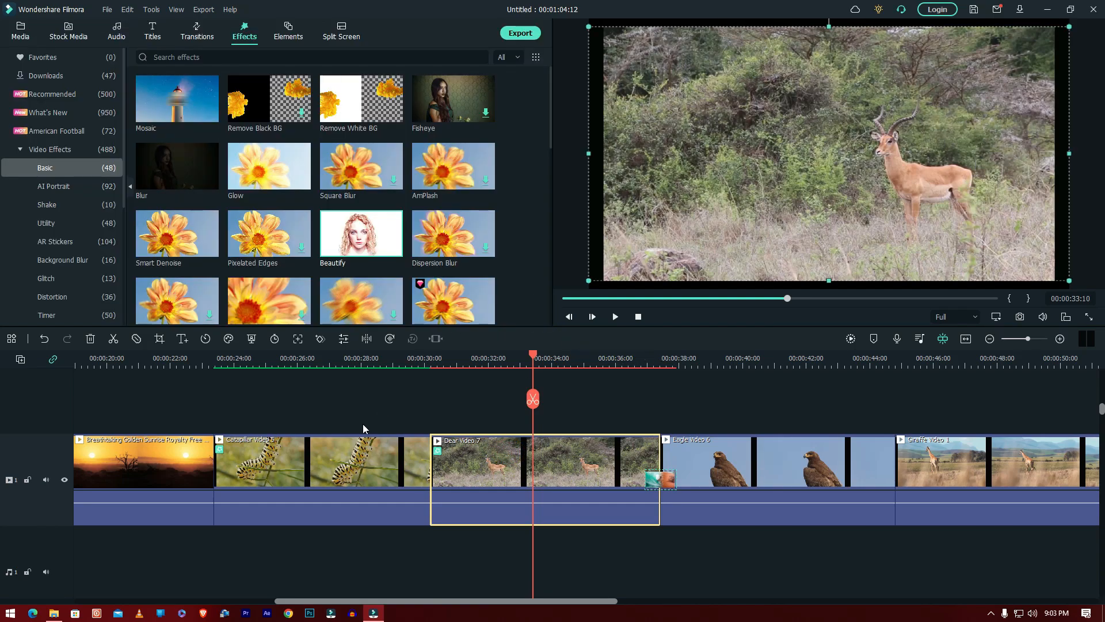
{"action": "left_click_drag", "start_coordinate": [223, 405], "coordinate": [335, 518]}
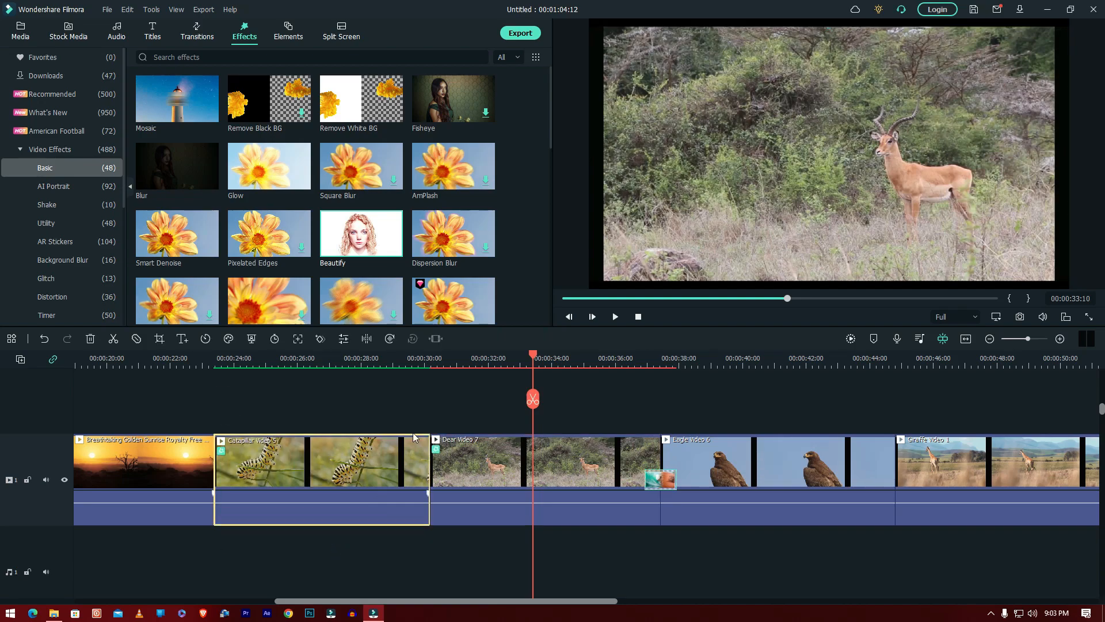
{"action": "left_click_drag", "start_coordinate": [451, 381], "coordinate": [526, 556]}
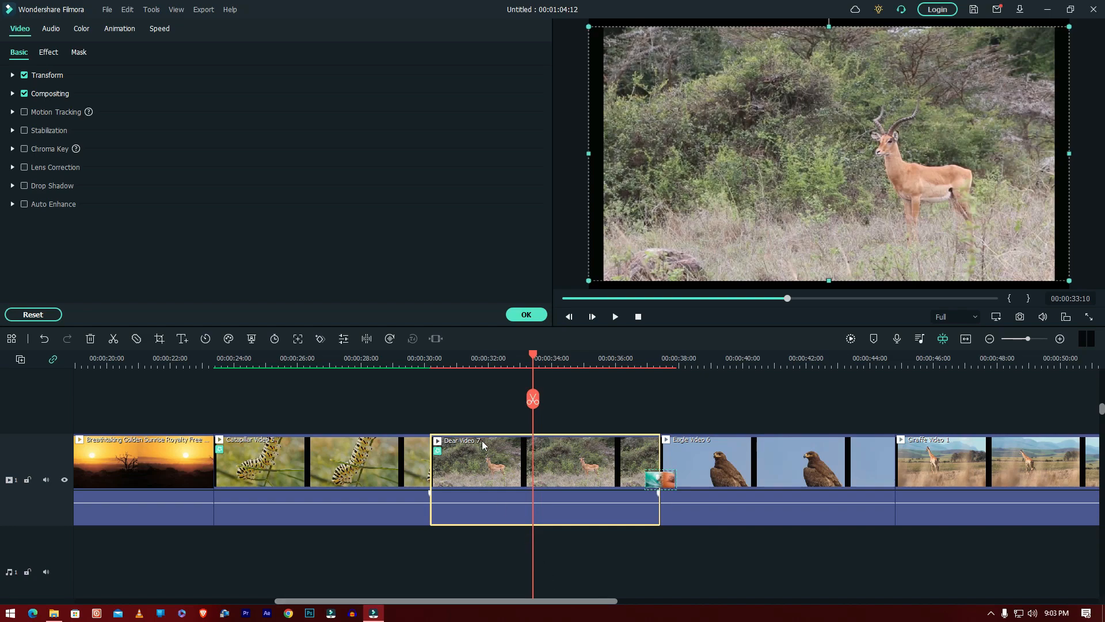
{"action": "left_click_drag", "start_coordinate": [485, 421], "coordinate": [536, 547]}
Step: Check the Paste Effect option for the eagle, giraffe and lizard clips selected together, and clear the selection without pasting
{"action": "left_click_drag", "start_coordinate": [568, 601], "coordinate": [704, 599]}
{"action": "left_click_drag", "start_coordinate": [708, 354], "coordinate": [533, 355]}
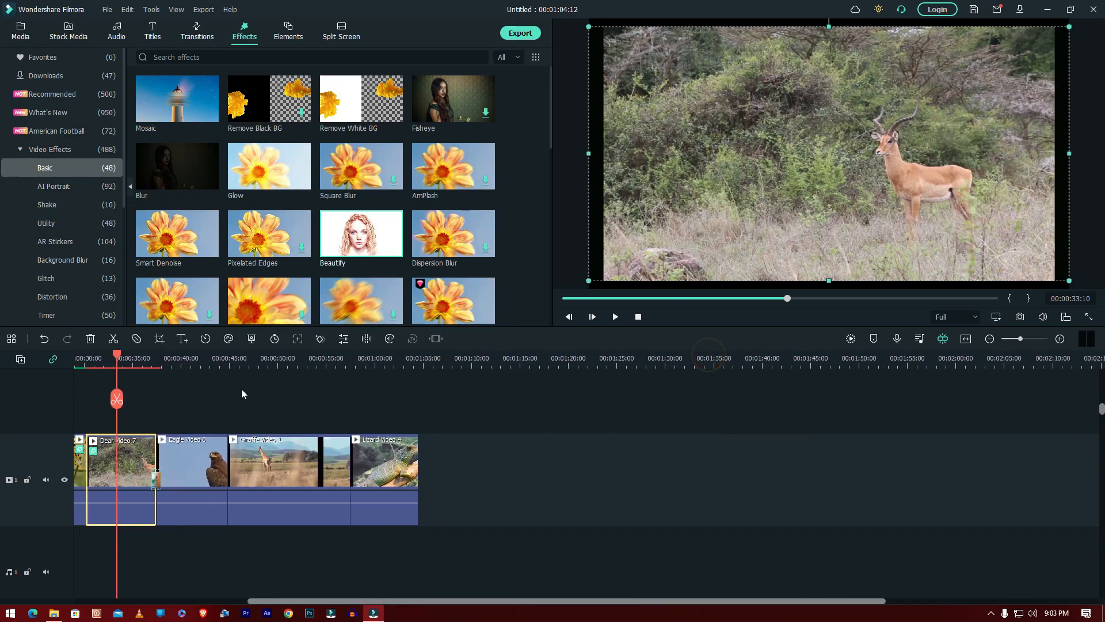
{"action": "left_click_drag", "start_coordinate": [190, 402], "coordinate": [423, 561]}
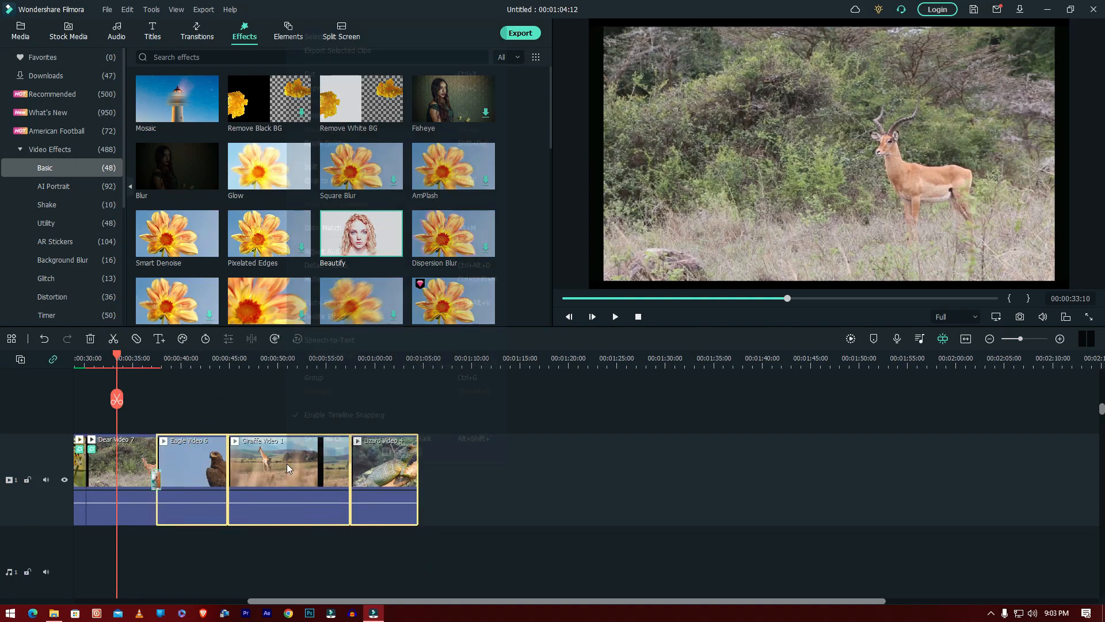
{"action": "right_click", "coordinate": [288, 463]}
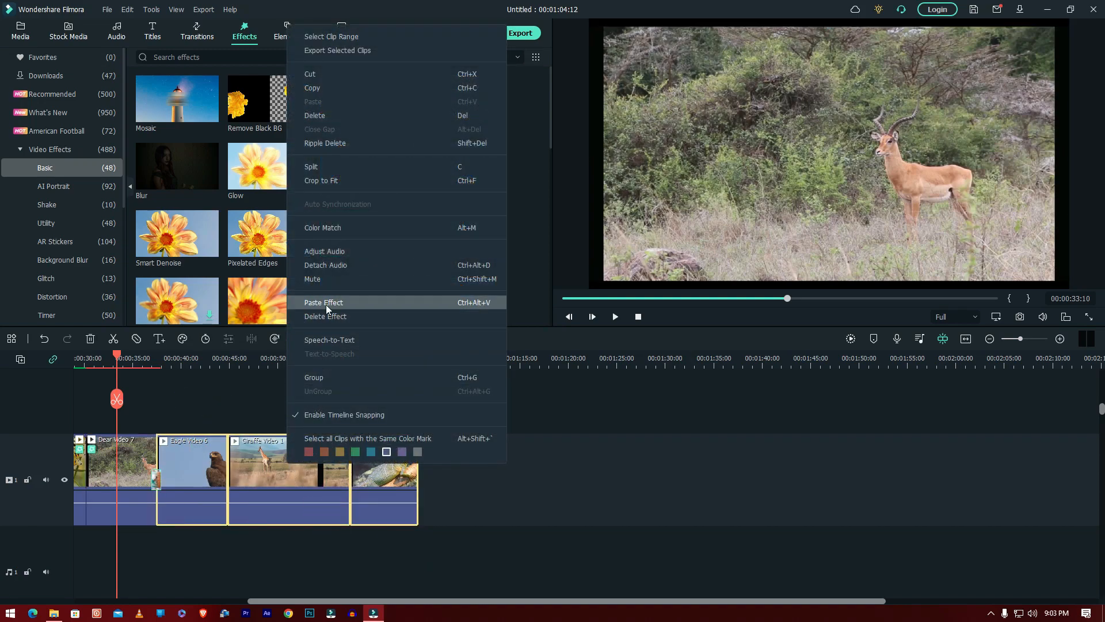
{"action": "left_click", "coordinate": [587, 527]}
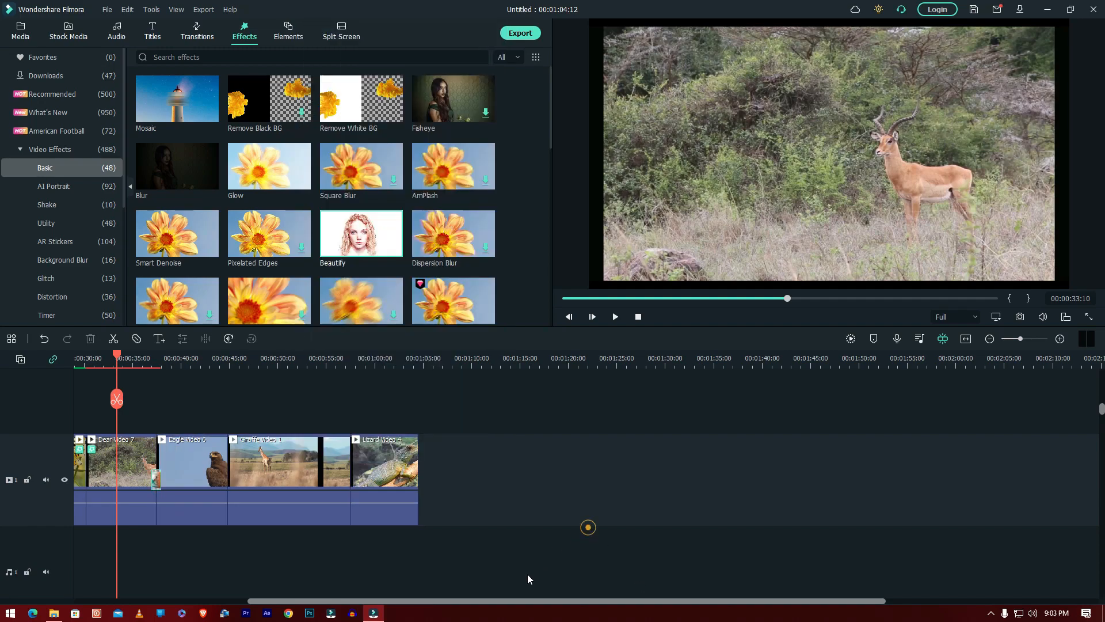
{"action": "left_click_drag", "start_coordinate": [467, 602], "coordinate": [243, 560]}
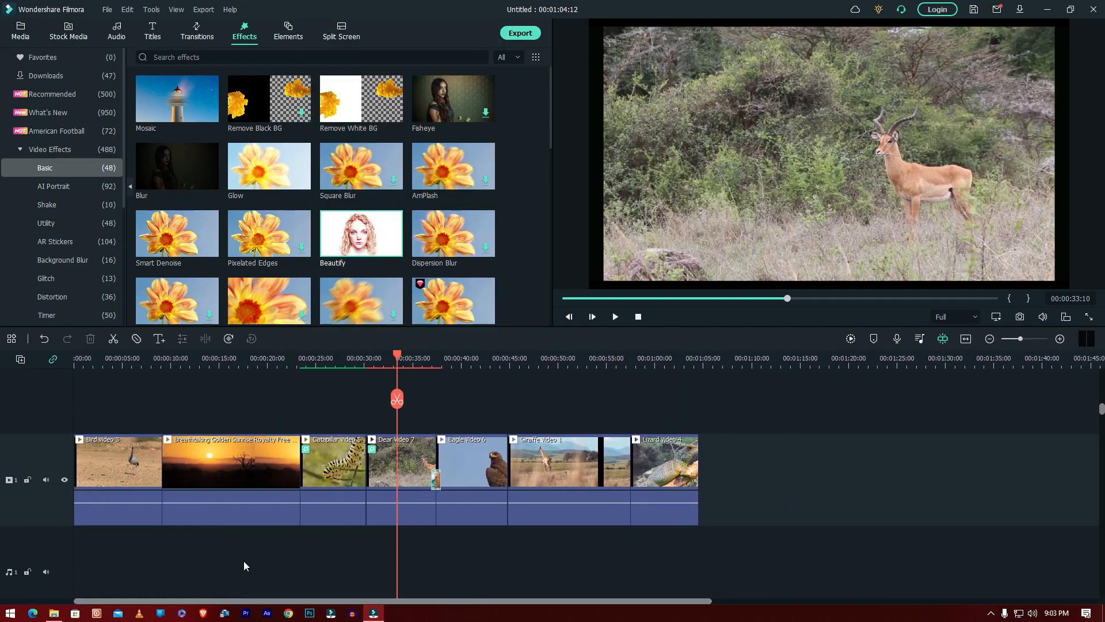